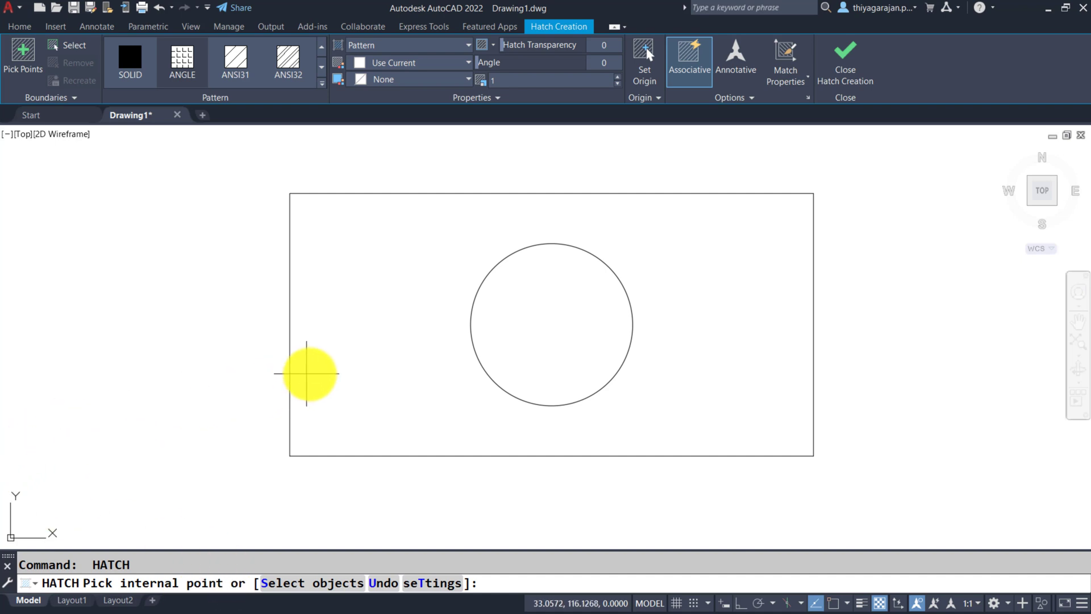
- Try hatching the area between the rectangle and the circle with the ANGLE pattern, and browse the other hatch patterns
click(332, 372)
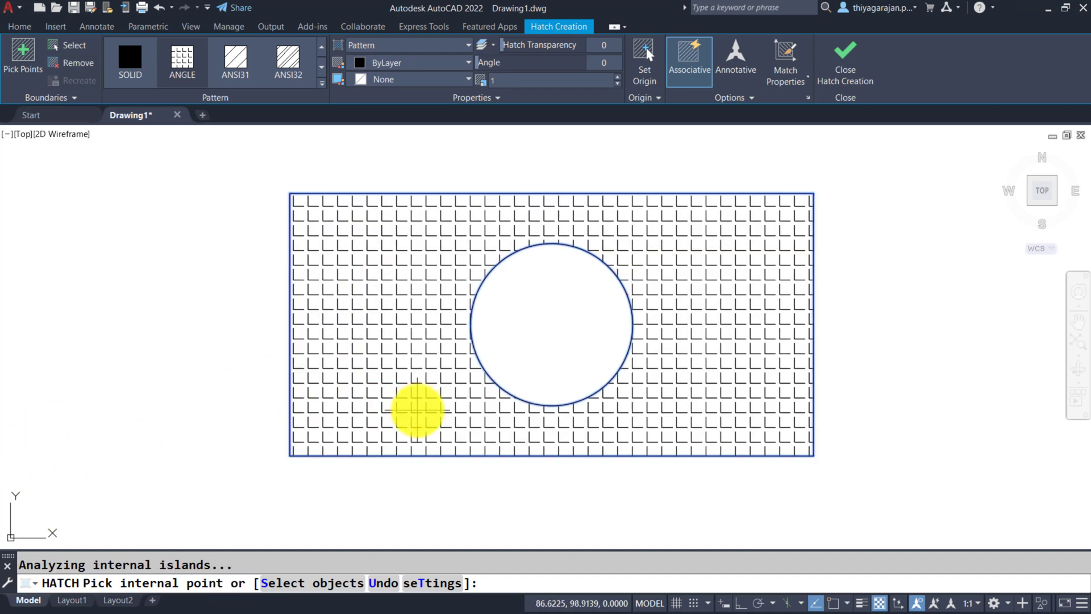
click(322, 83)
click(235, 116)
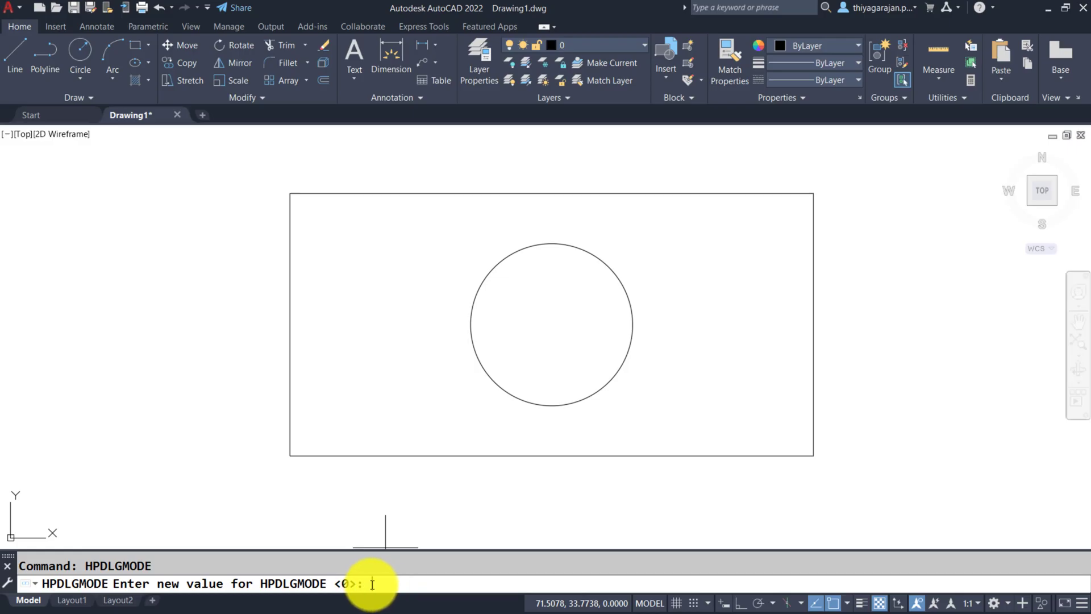
- Keep HPDLGMODE at 0, view the Hatch and Gradient settings through the HATCH command, and cancel
key(Return)
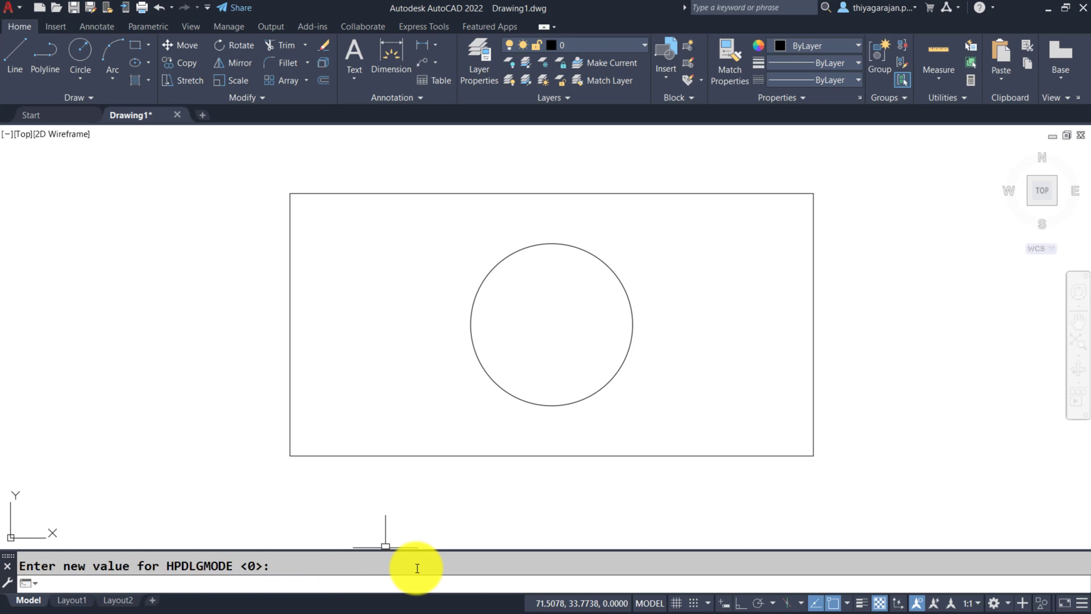
text(hatch)
key(Return)
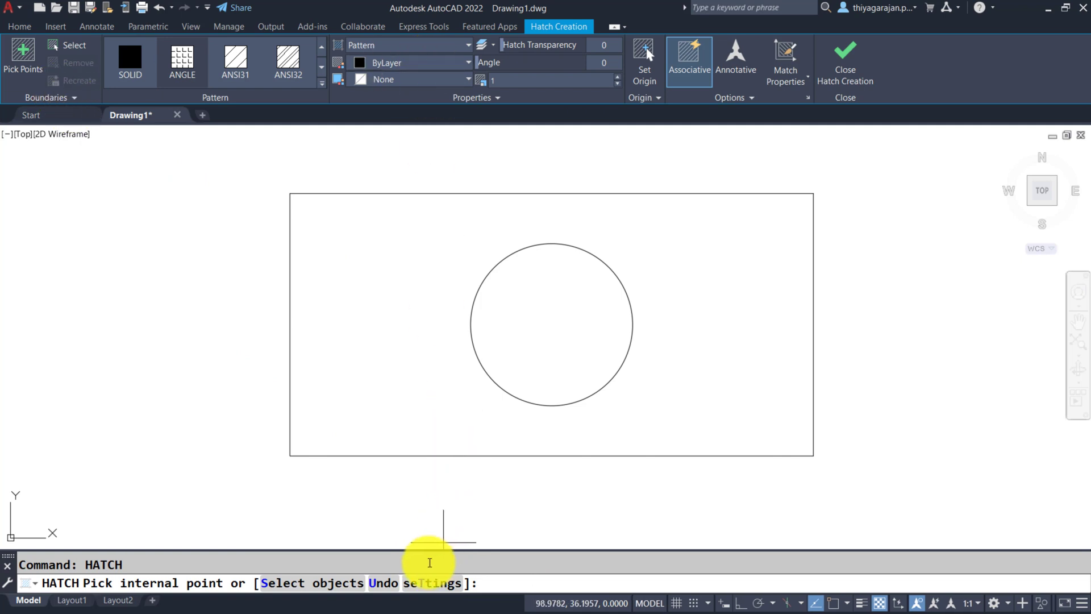
click(425, 582)
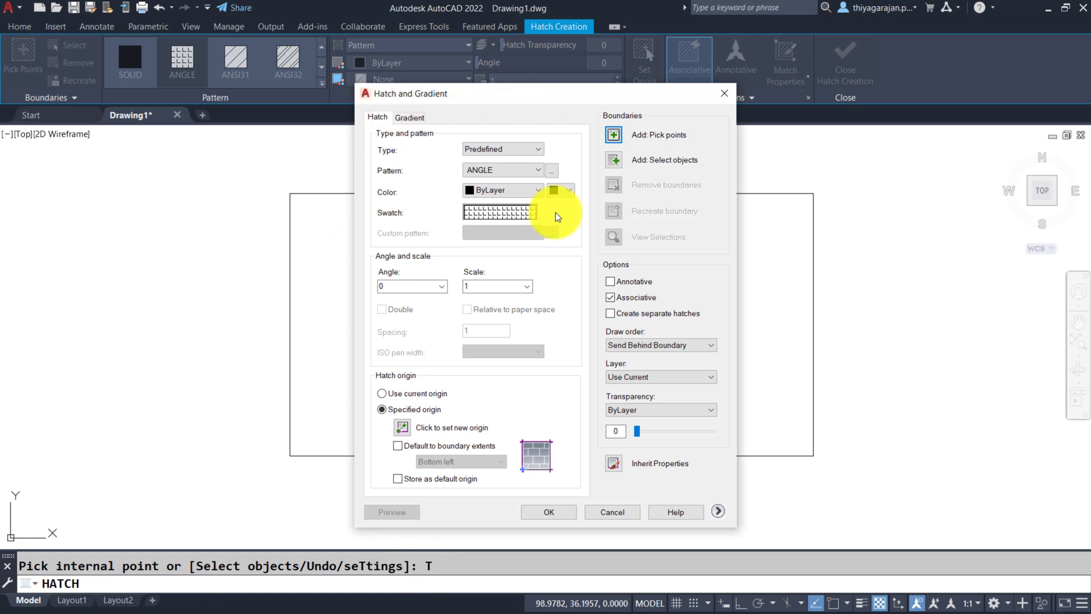
click(618, 512)
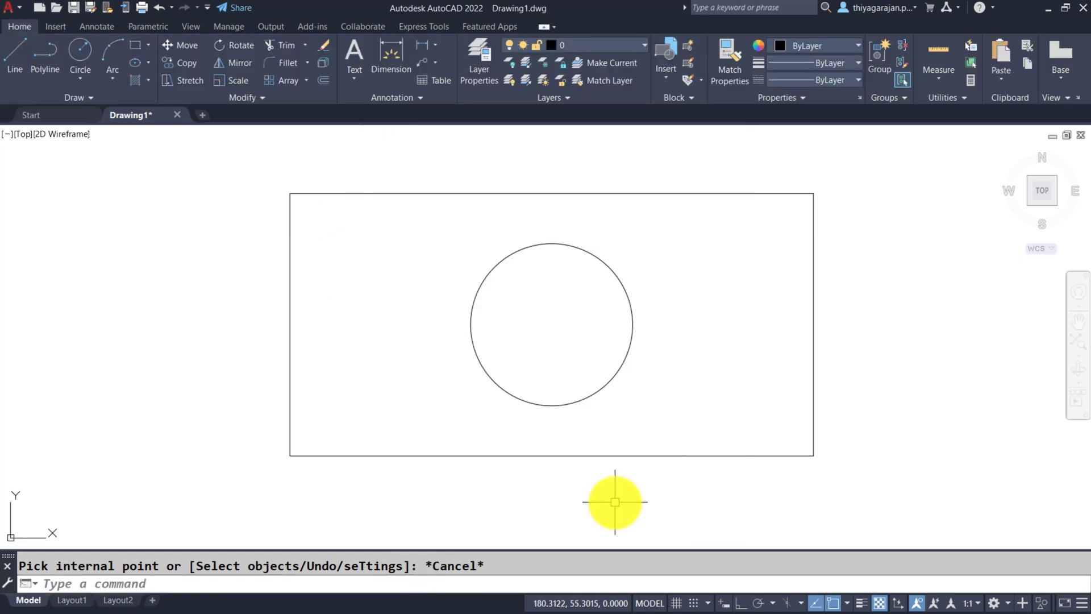
- Set the HPDLGMODE variable to 1 and start the HATCH command
text(HPDLGMODE)
key(Return)
text(1)
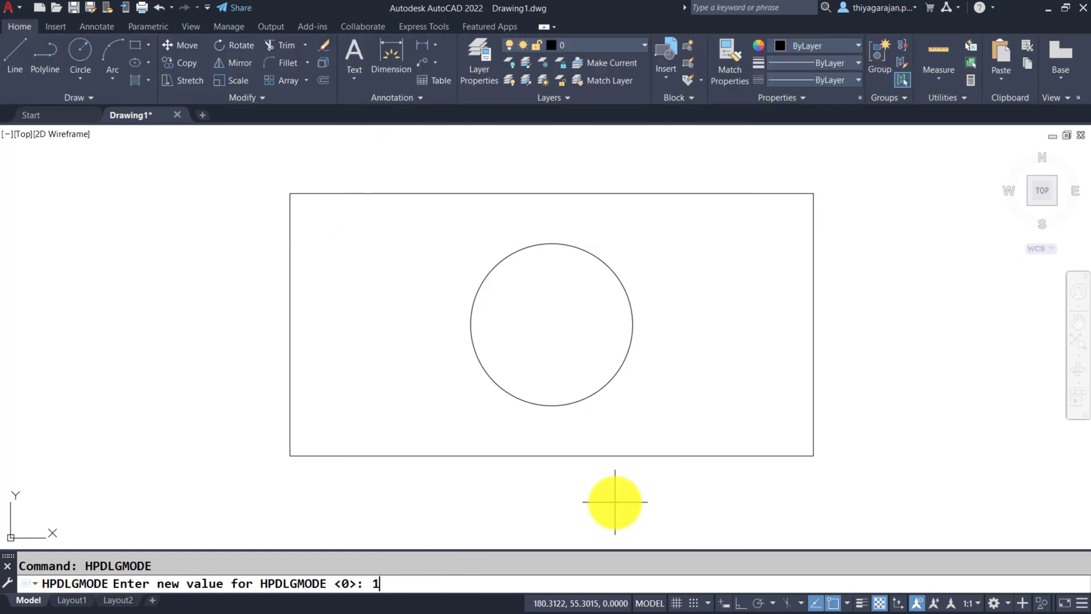
key(Return)
text(hatch)
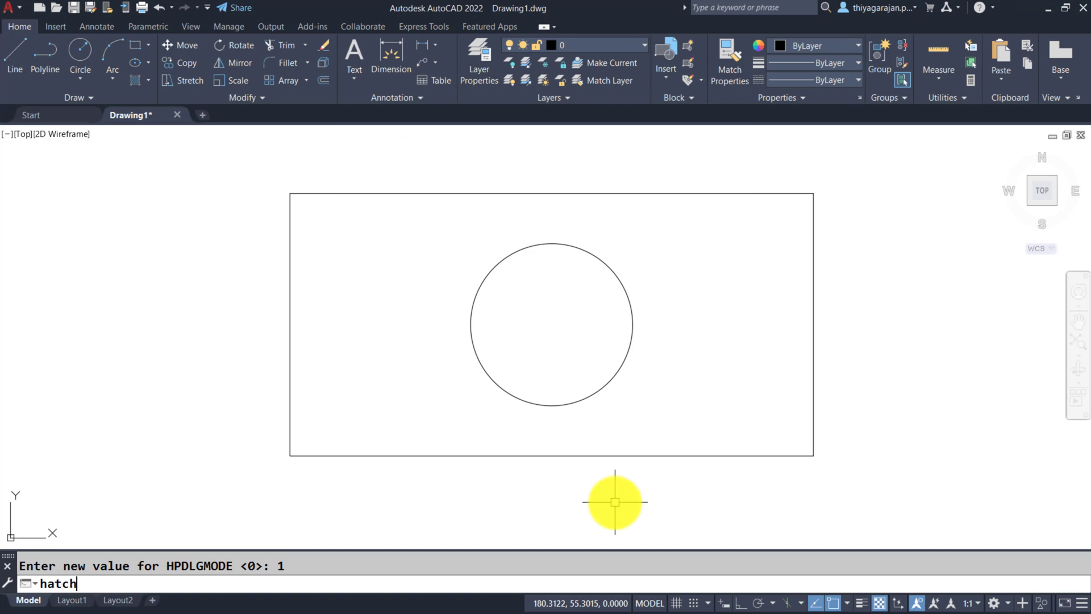
key(Return)
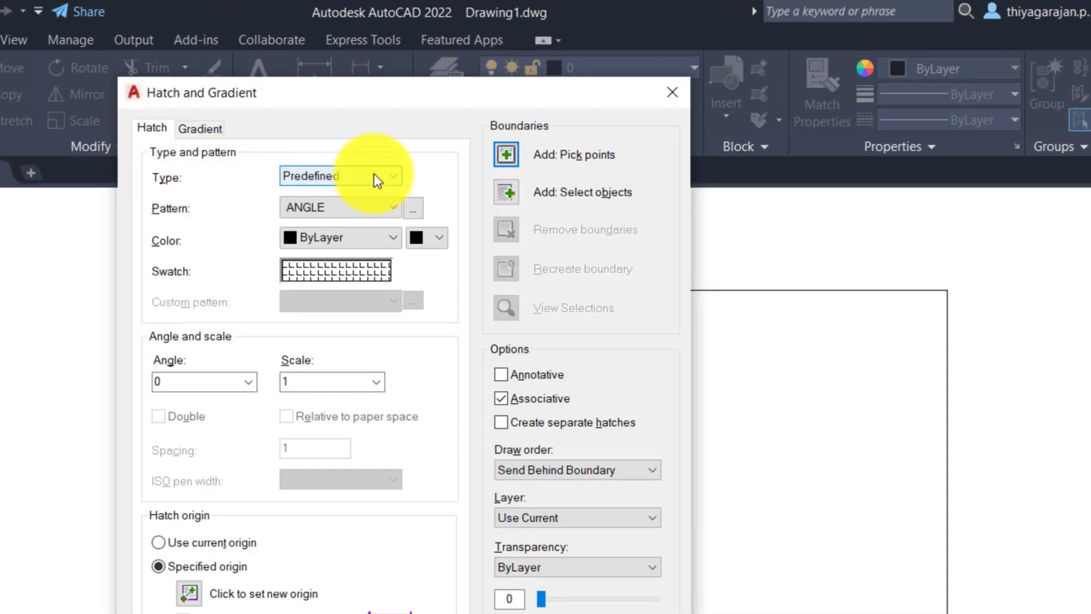
- Examine the ANSI, ISO and Other Predefined swatches available for the Predefined hatch type
click(397, 175)
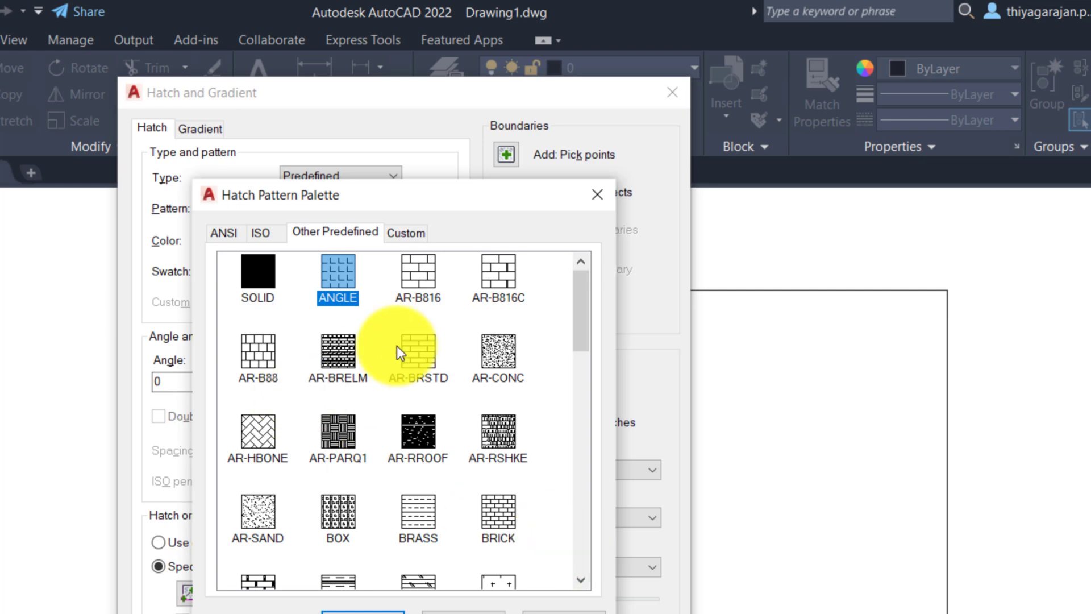
click(233, 234)
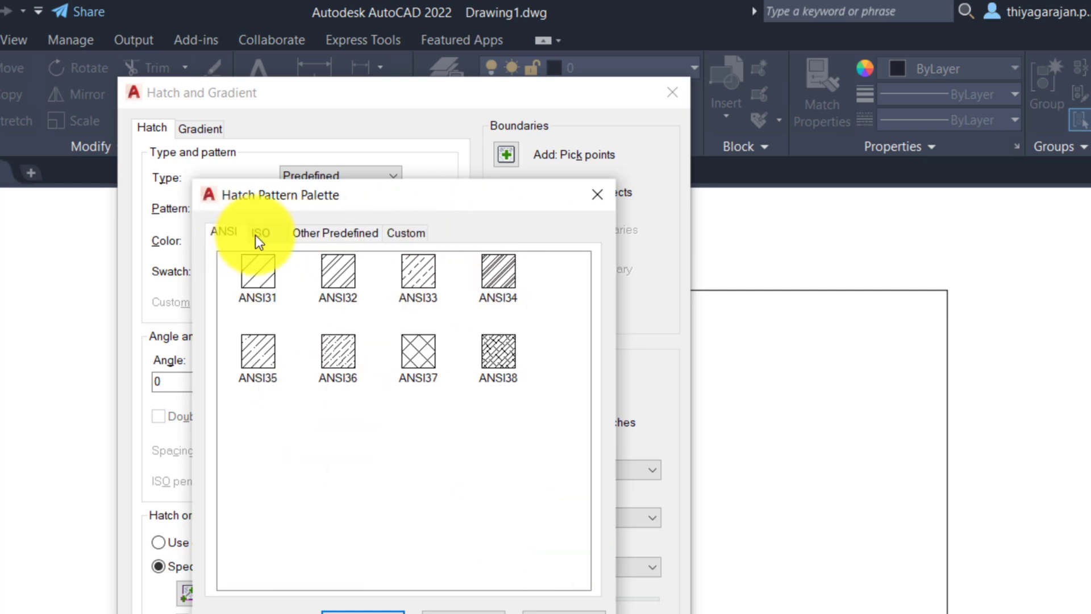
click(256, 235)
click(353, 237)
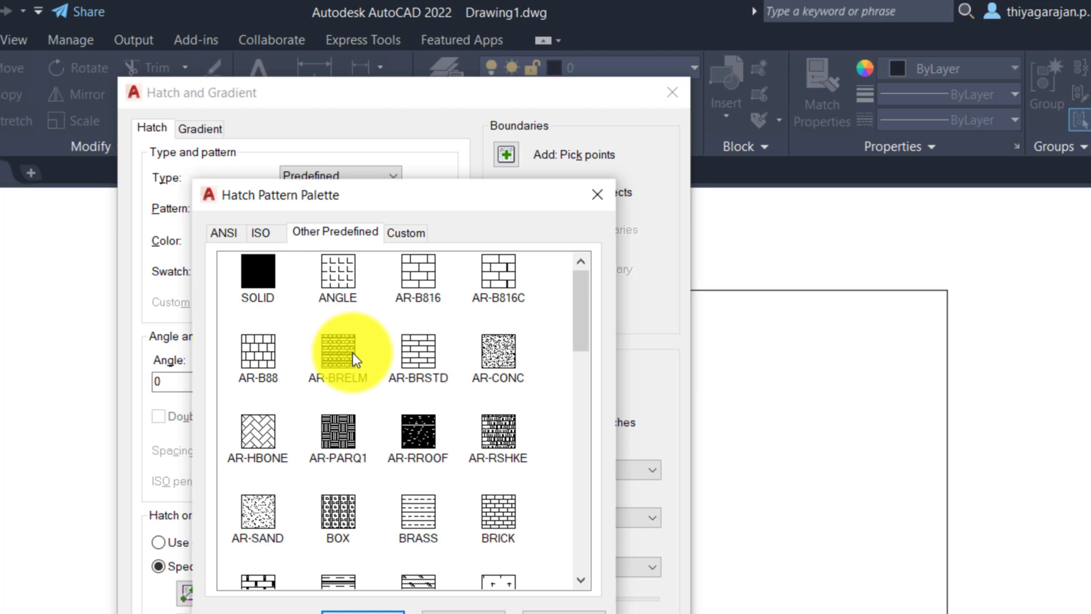
- Try the User defined hatch type and return the type to Predefined
click(391, 179)
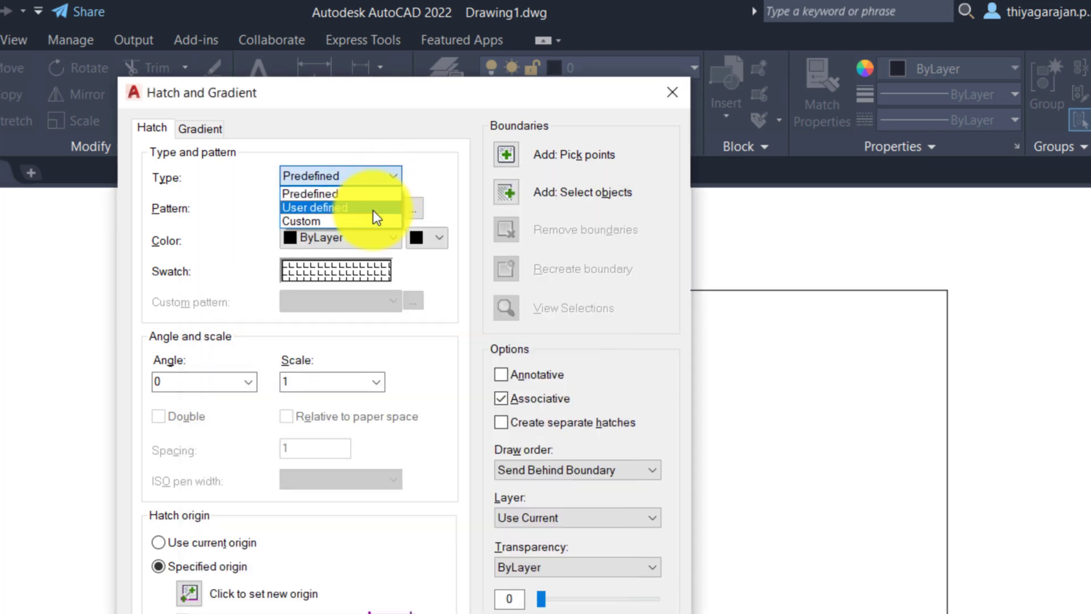
click(373, 211)
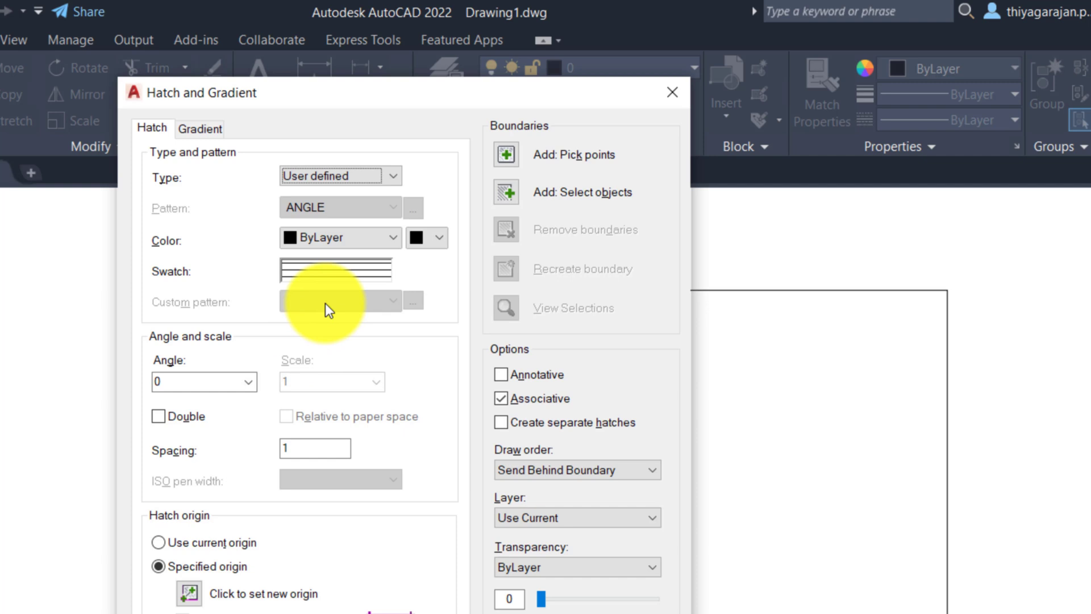
click(393, 177)
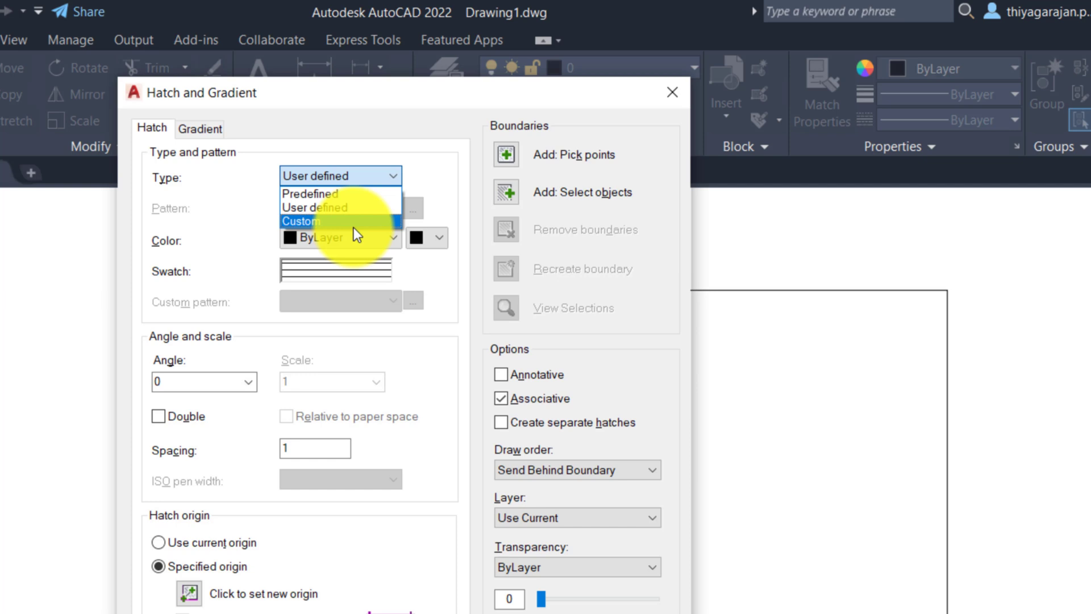
click(346, 194)
- Look through the names of the predefined hatch patterns, from ANGLE to the ISO and JIS entries
click(393, 207)
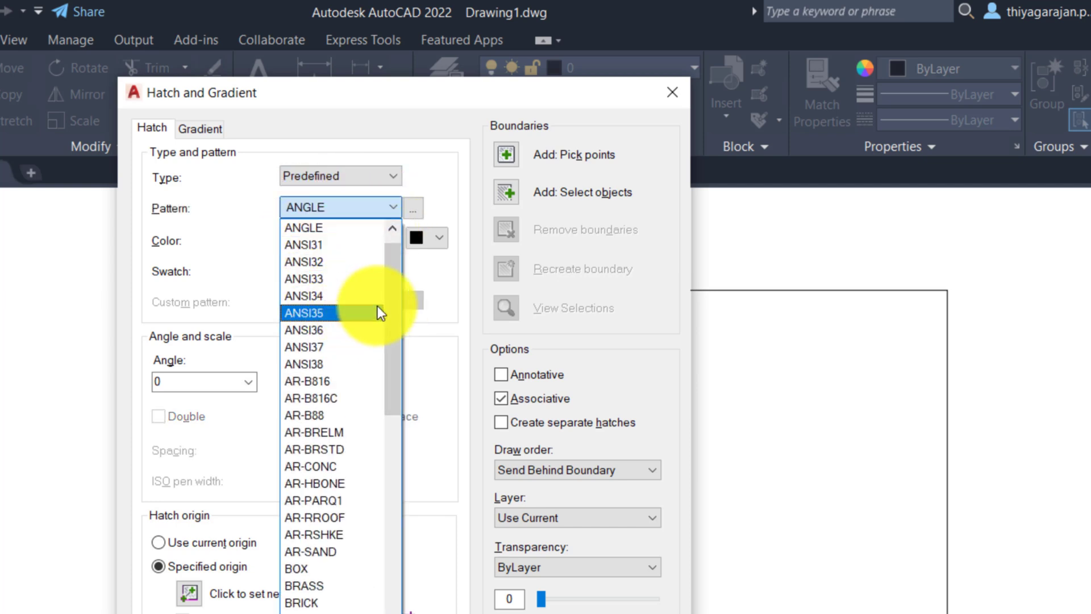
scroll(377, 306, up, 1)
scroll(387, 439, down, 8)
drag(388, 438, 388, 558)
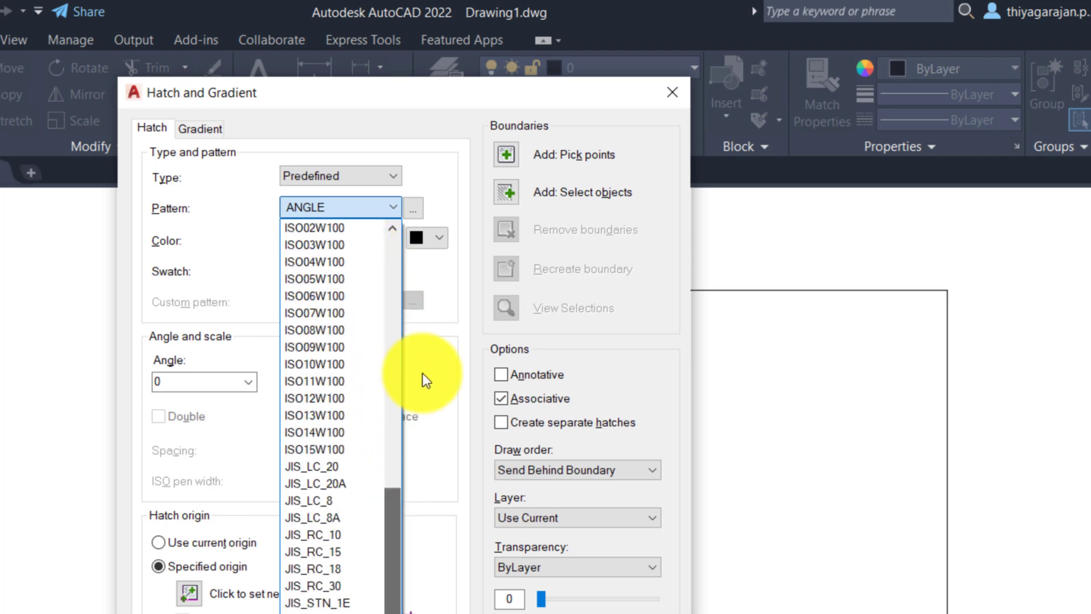
click(439, 194)
- Browse the ANSI, ISO and Other Predefined swatches and choose AR-CONC as the hatch pattern
click(414, 210)
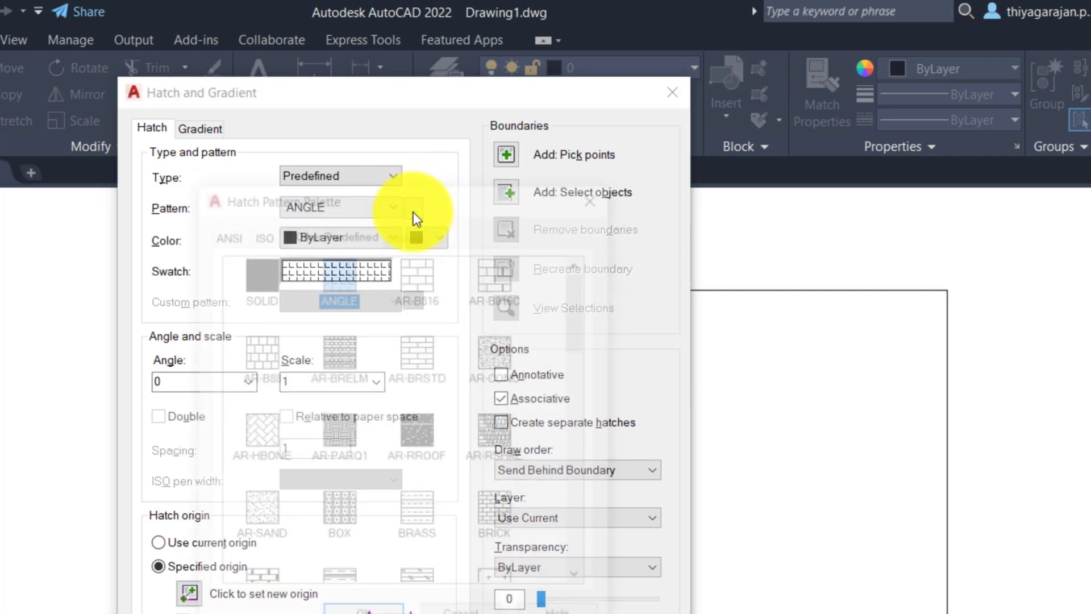
click(216, 230)
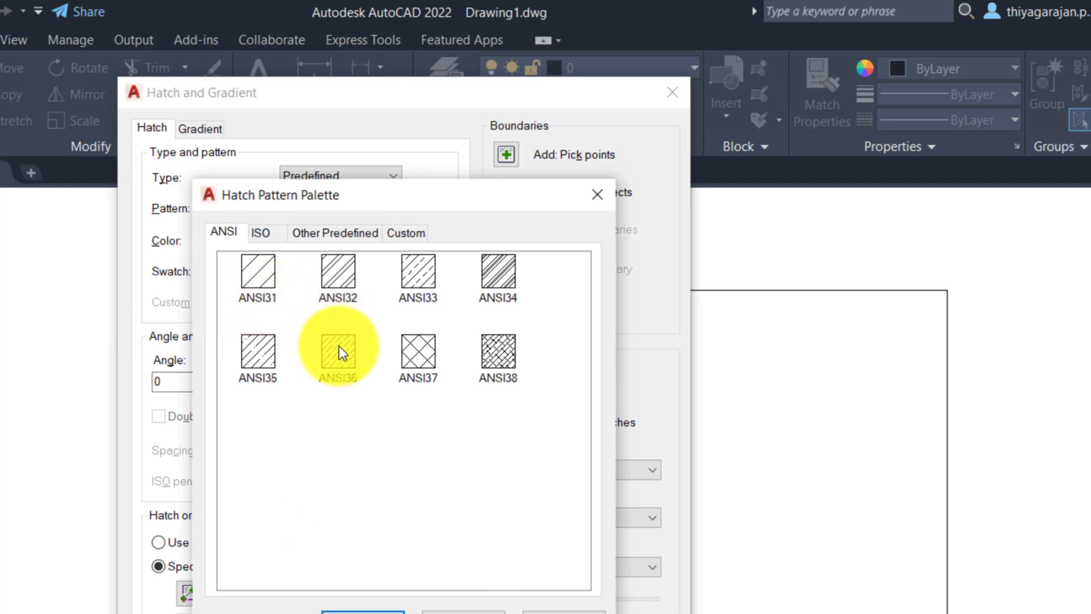
click(256, 230)
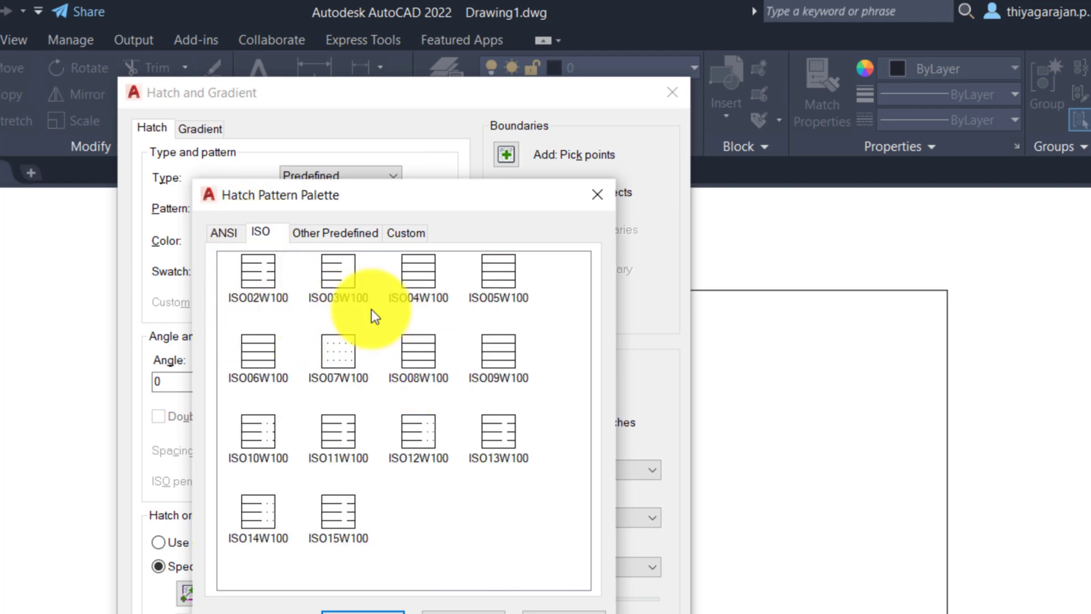
click(335, 233)
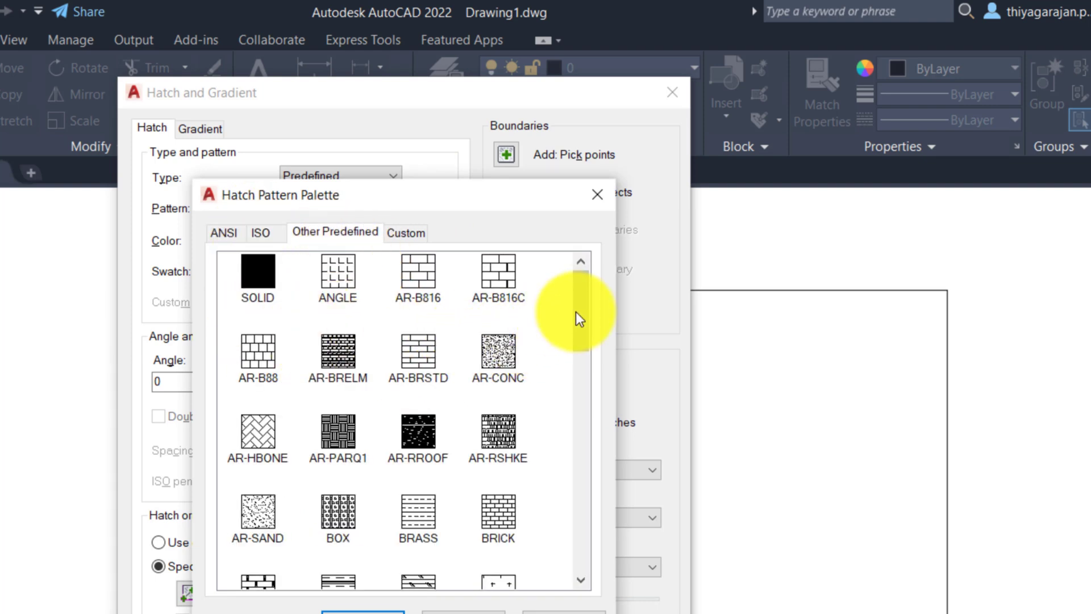
drag(575, 312, 571, 400)
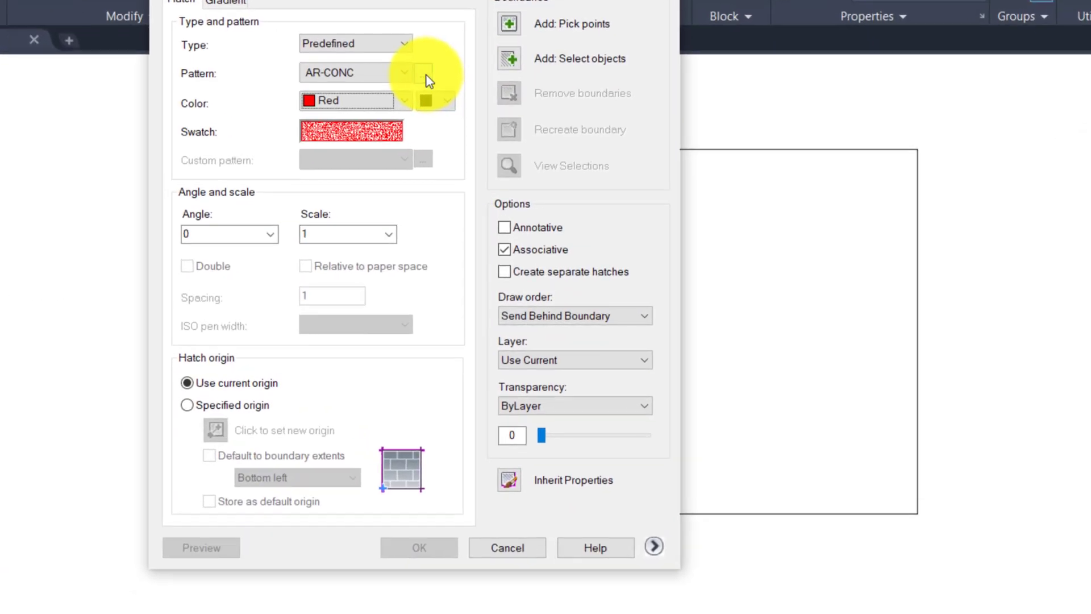
click(457, 139)
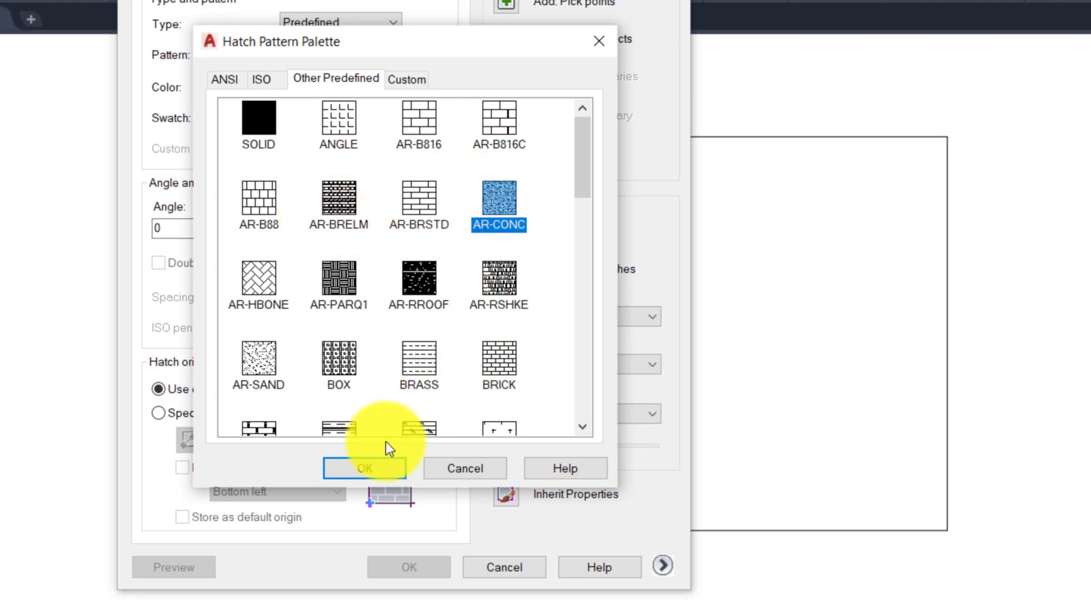
click(364, 467)
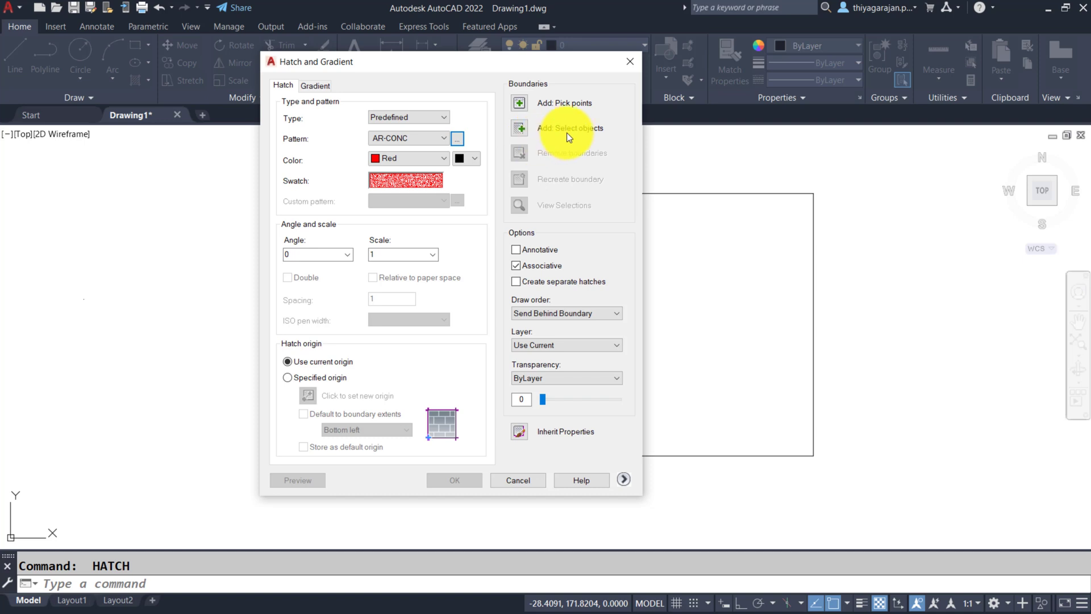
- Add the outer rectangle as the hatch boundary object and preview the AR-CONC hatch
click(518, 131)
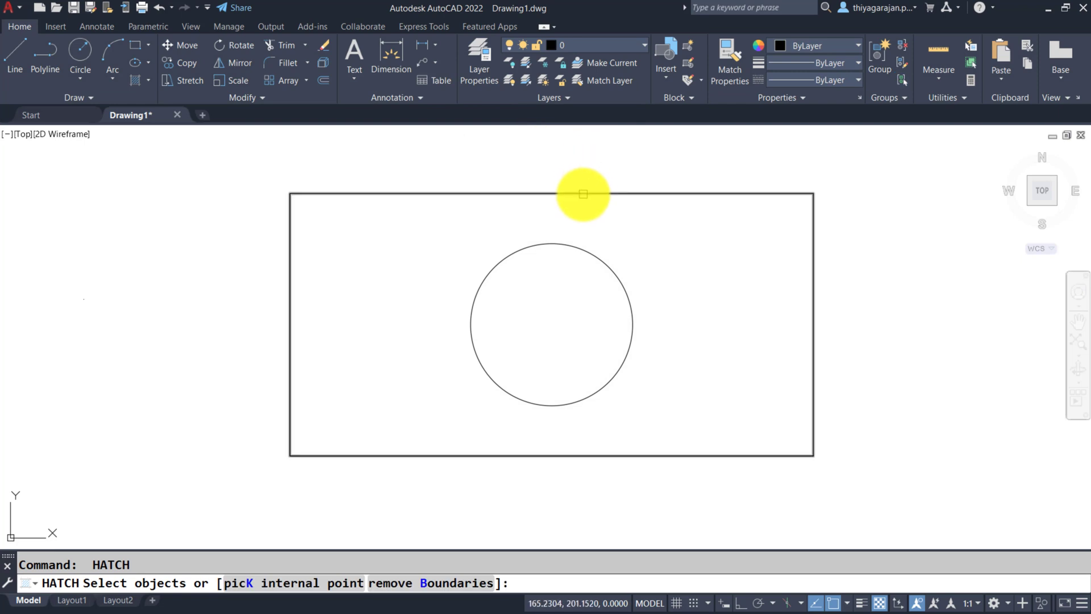
click(580, 194)
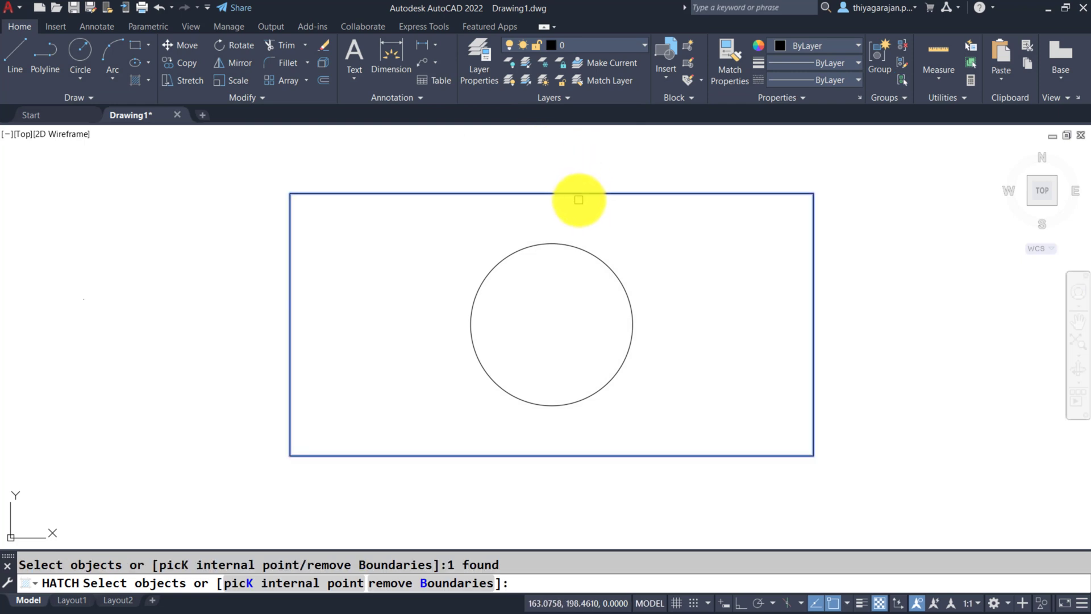
key(Return)
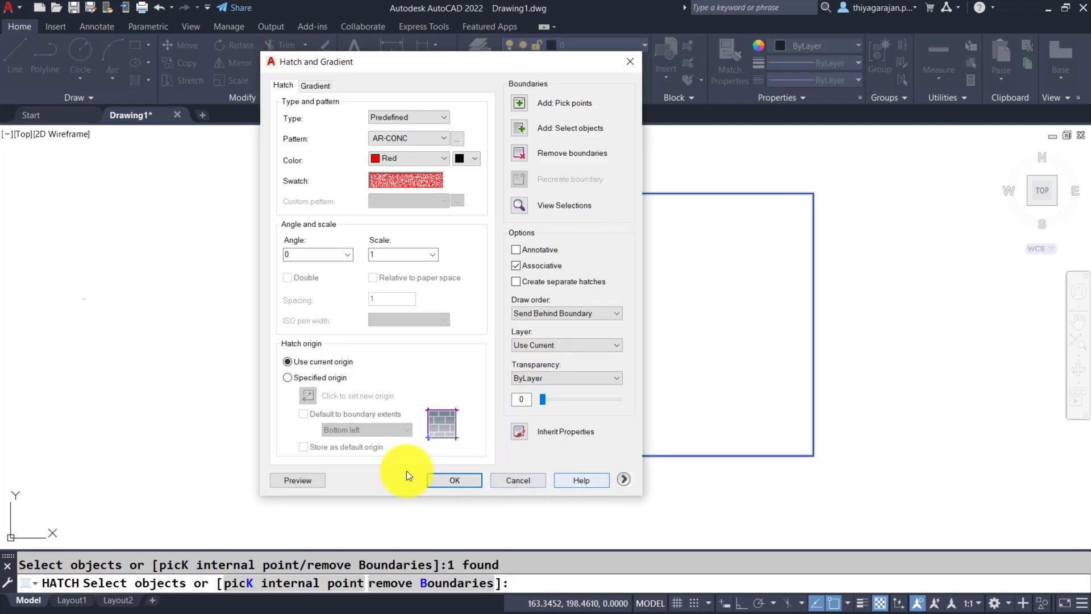
click(290, 480)
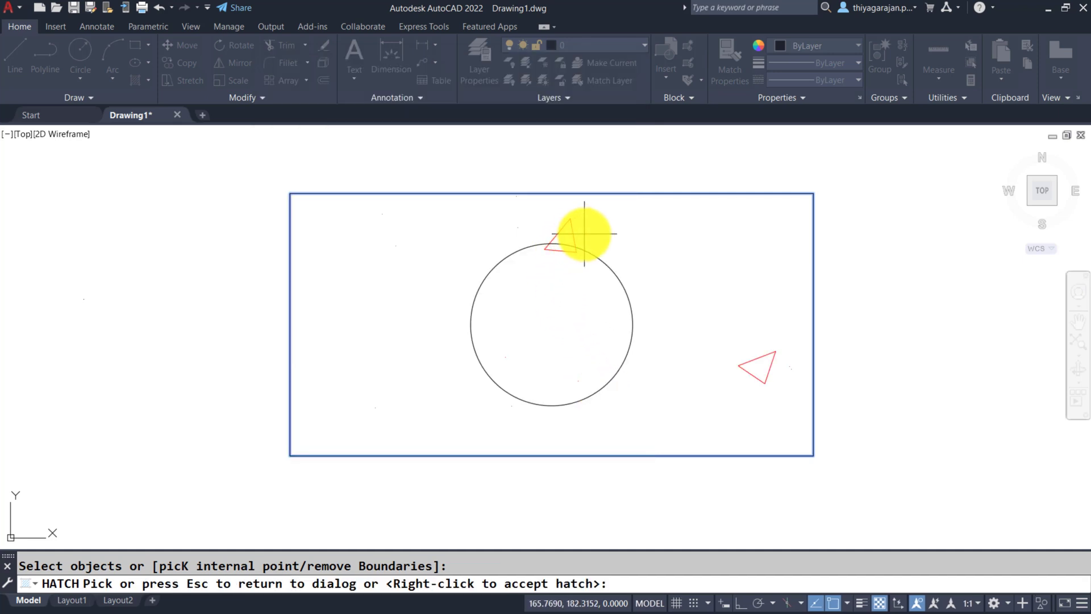
click(680, 234)
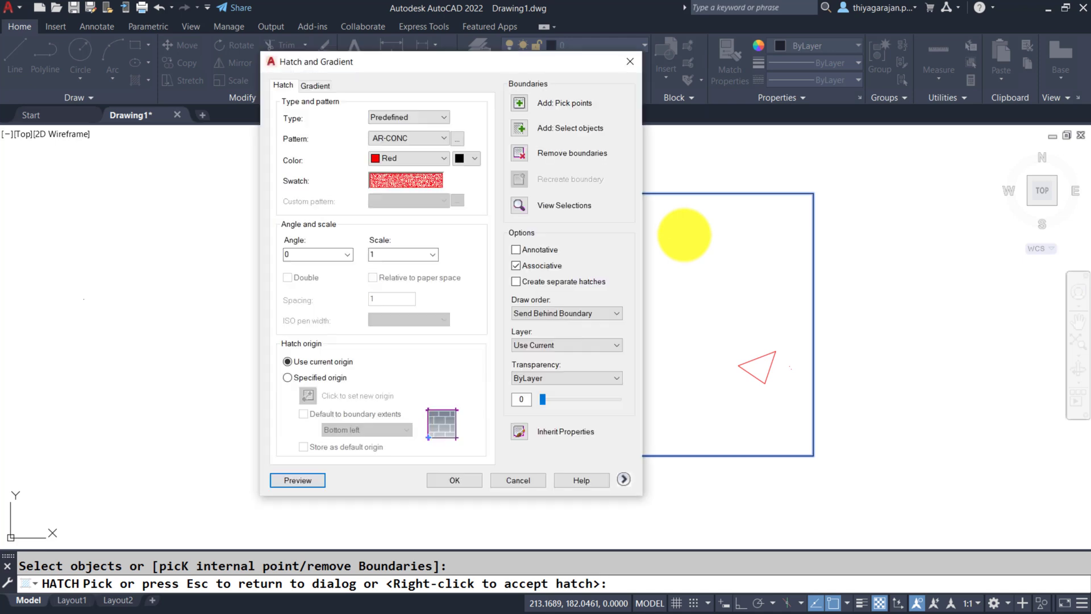
- Set the hatch scale to 0.5, move the dialog clear of the rectangle, and preview the hatch
click(378, 254)
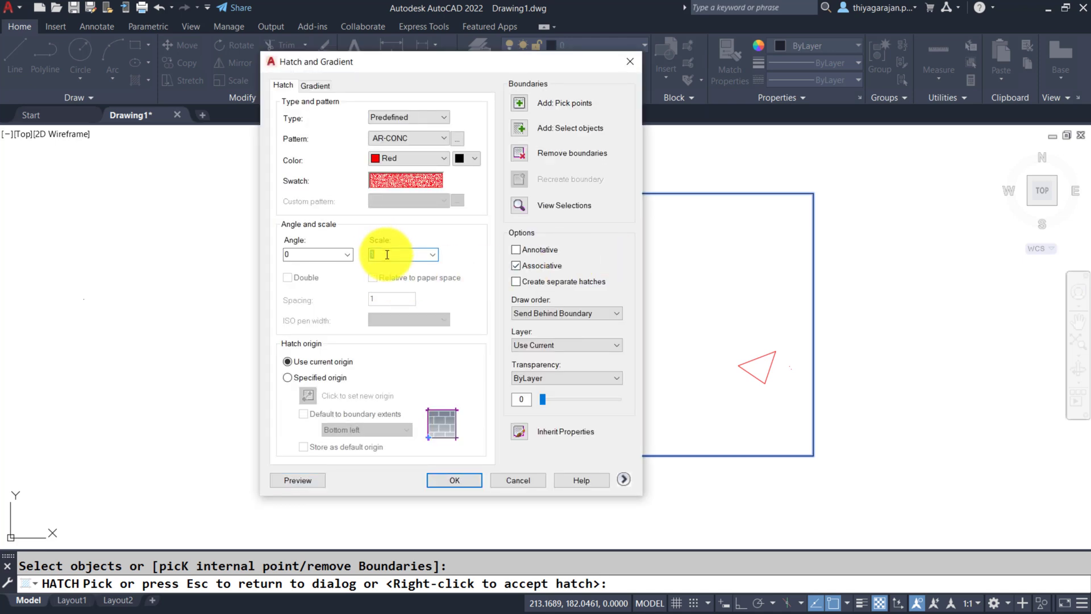
drag(404, 57, 161, 54)
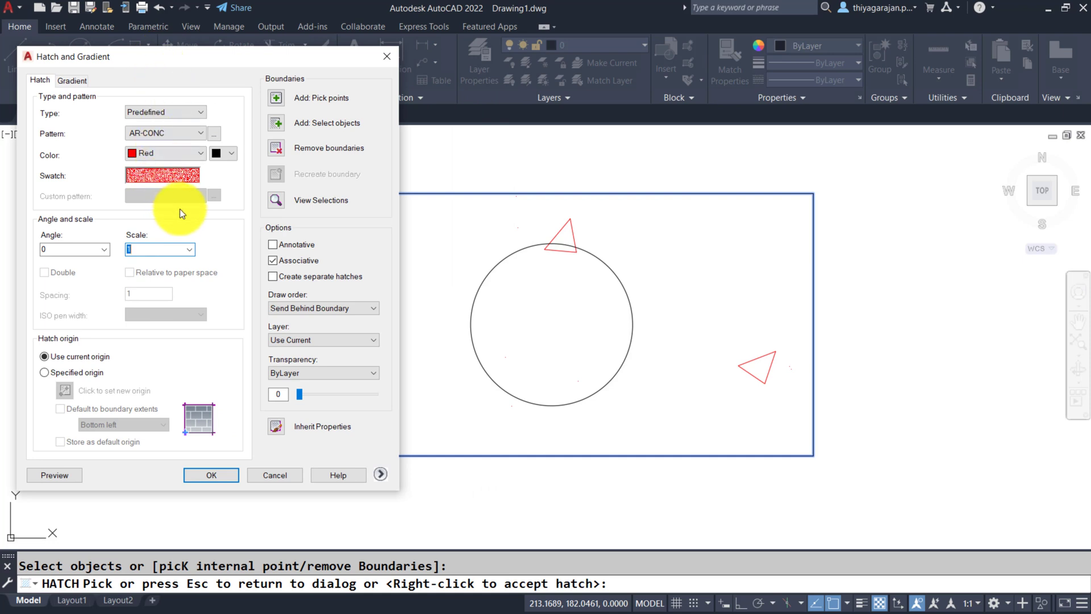
text(0.5)
click(40, 476)
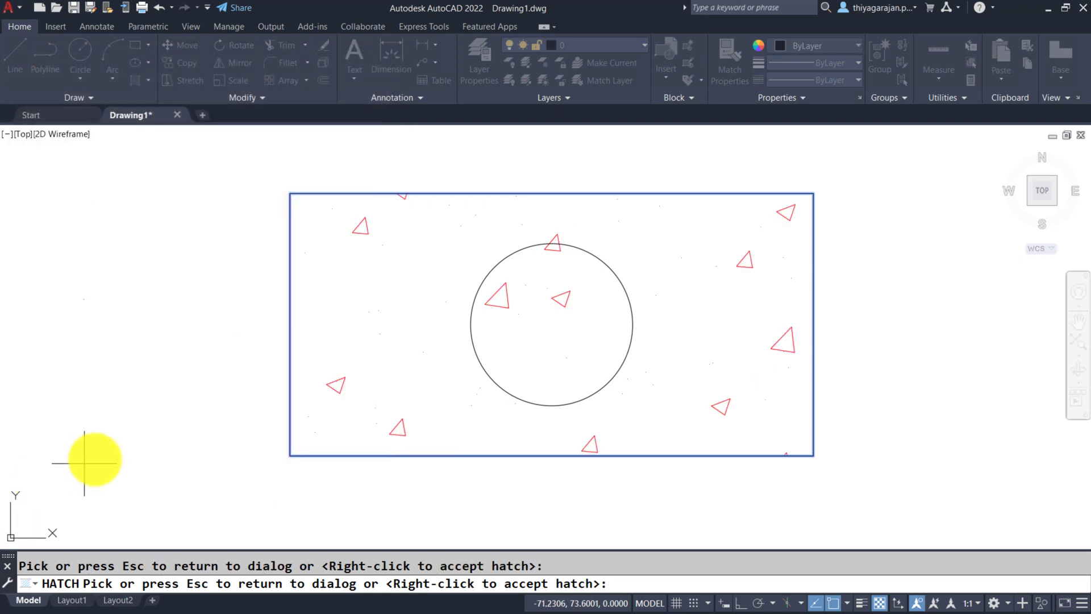
- Set the hatch scale to 0.1 and preview the hatch in the rectangle again
key(Escape)
drag(160, 245, 122, 252)
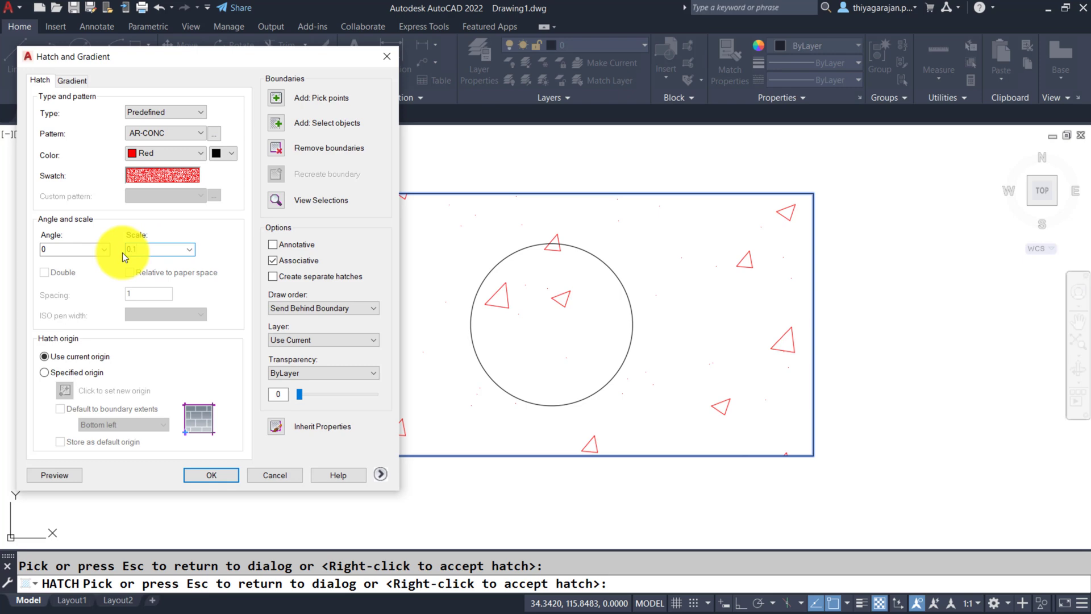
click(64, 475)
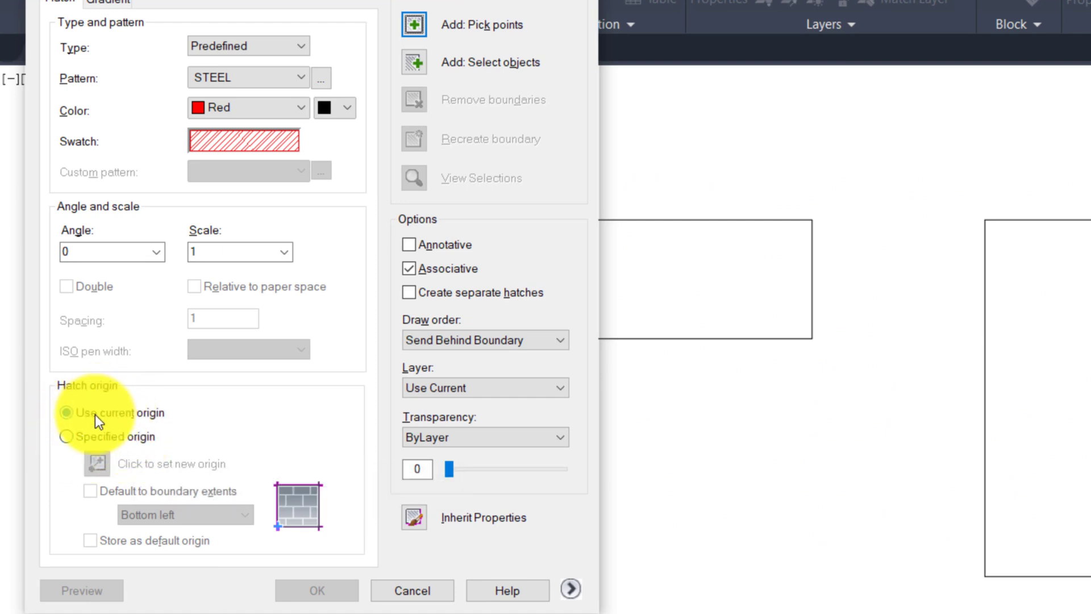
- Hatch the left L-shaped outline with the red STEEL pattern using the current origin, and inspect its lower-left corner
click(414, 23)
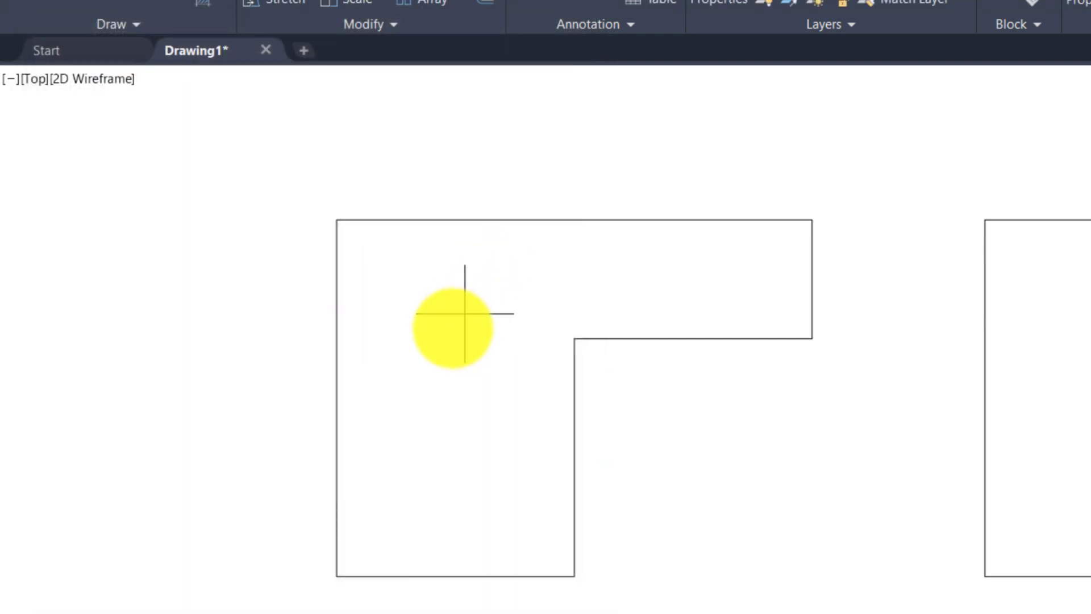
click(452, 328)
key(Return)
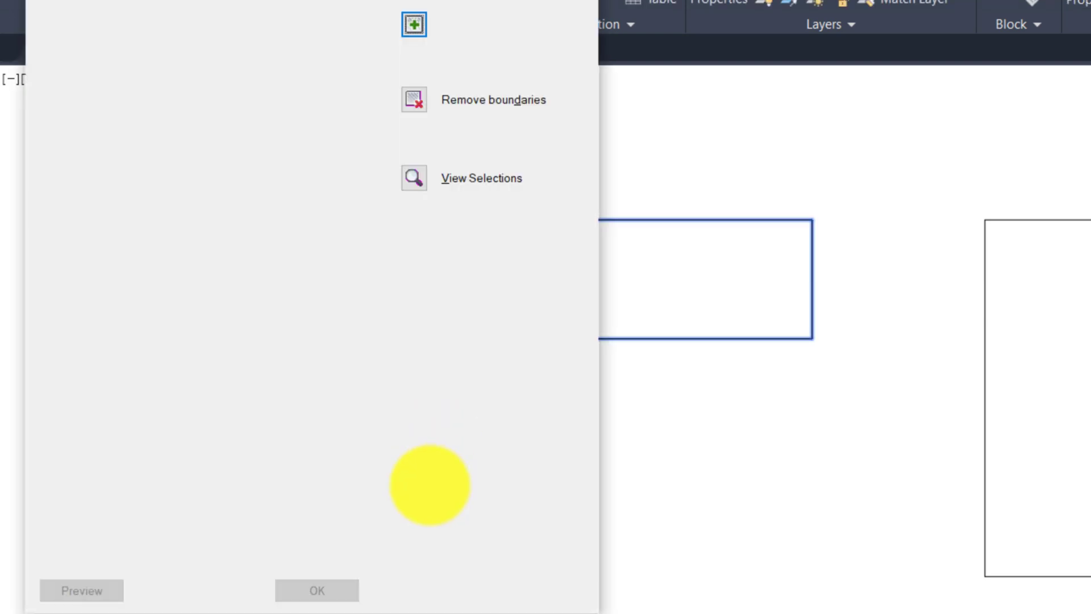
click(306, 596)
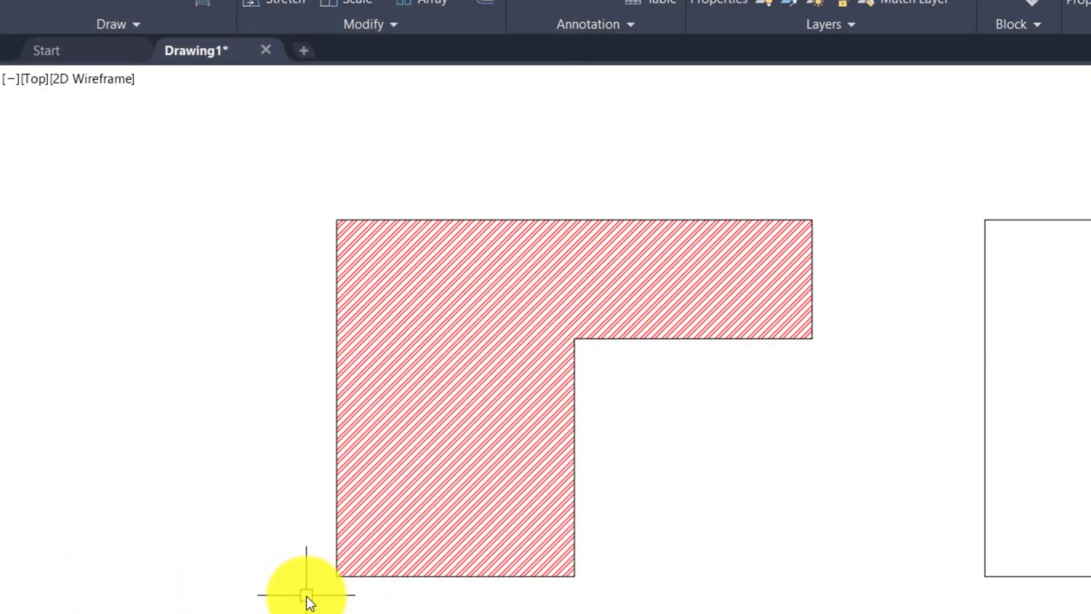
scroll(349, 596, up, 4)
scroll(349, 596, up, 2)
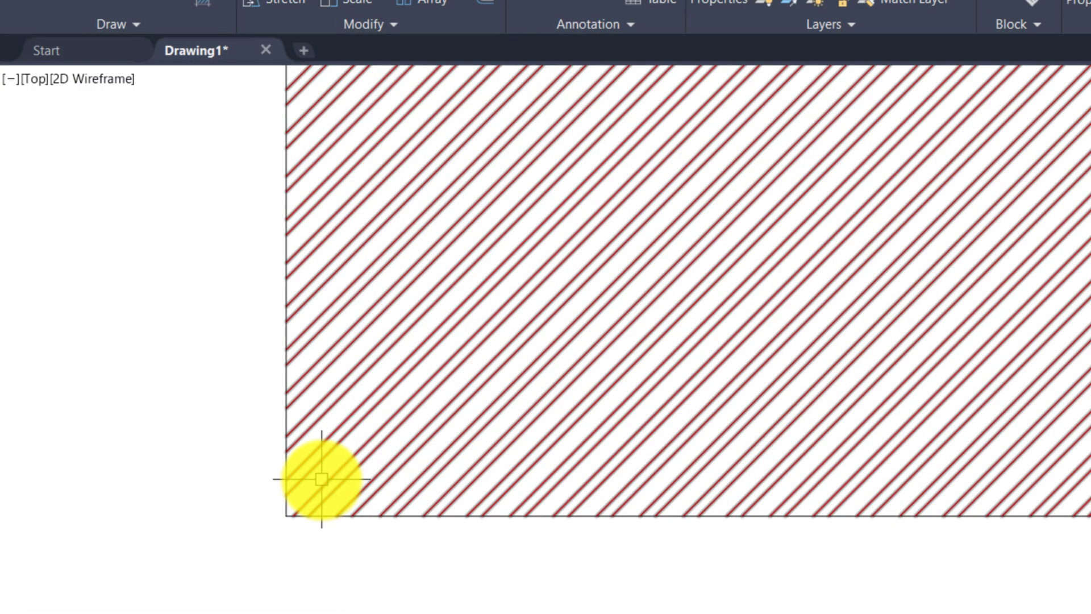
scroll(286, 518, up, 4)
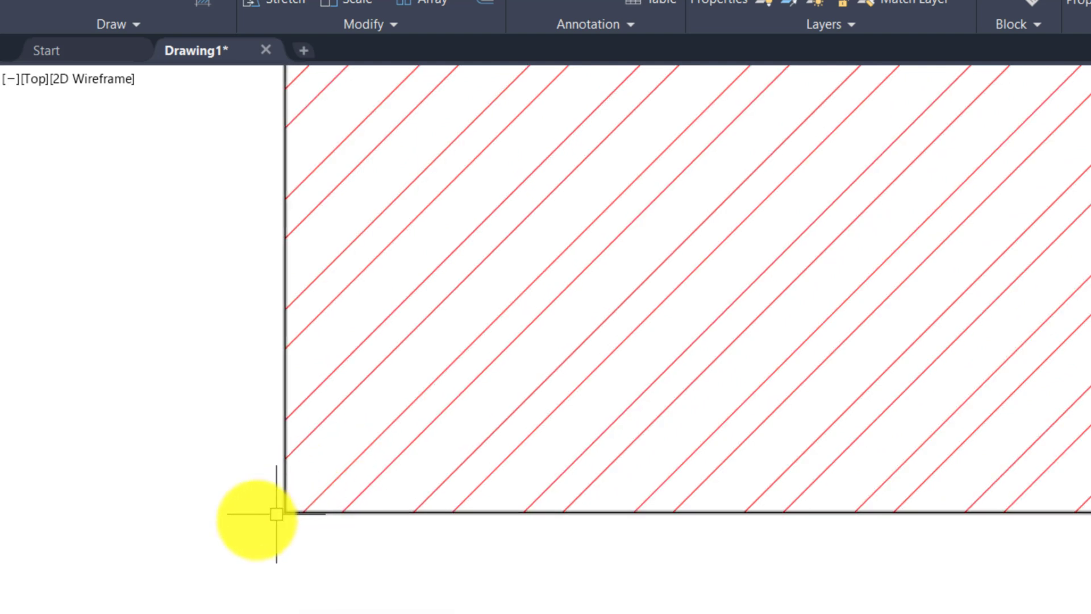
scroll(235, 532, down, 2)
scroll(235, 532, down, 5)
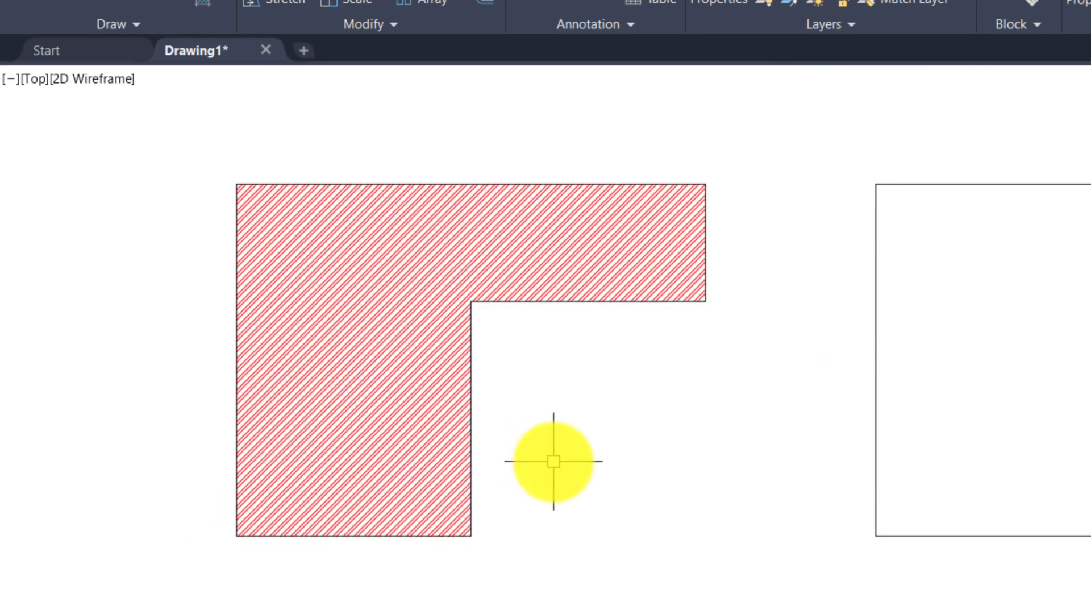
- Start another hatch with a specified origin at the lower-left corner of the right L-shaped outline
double_click(453, 467)
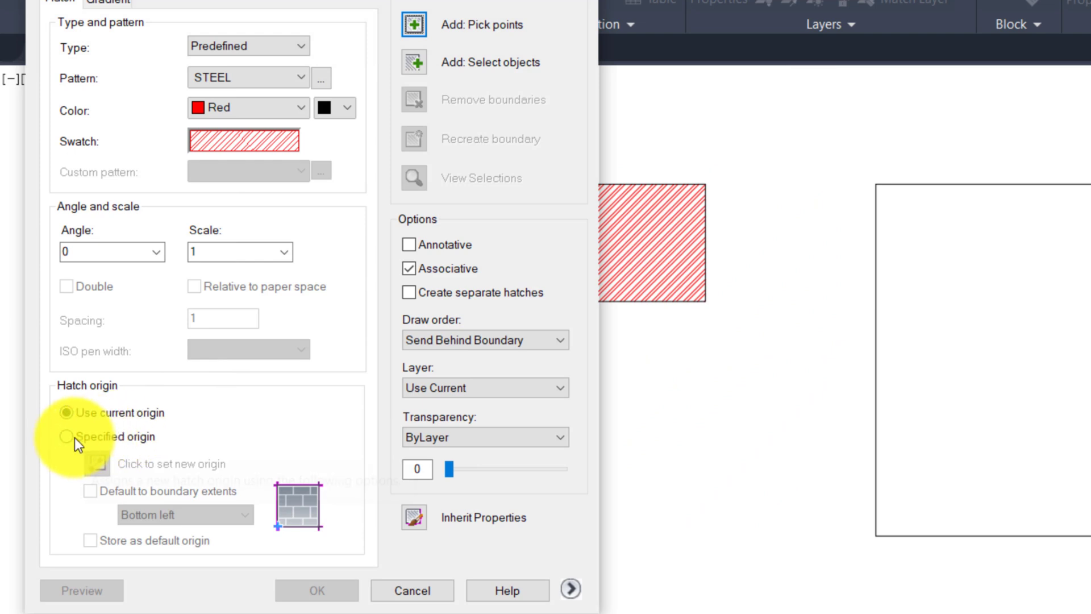
click(71, 438)
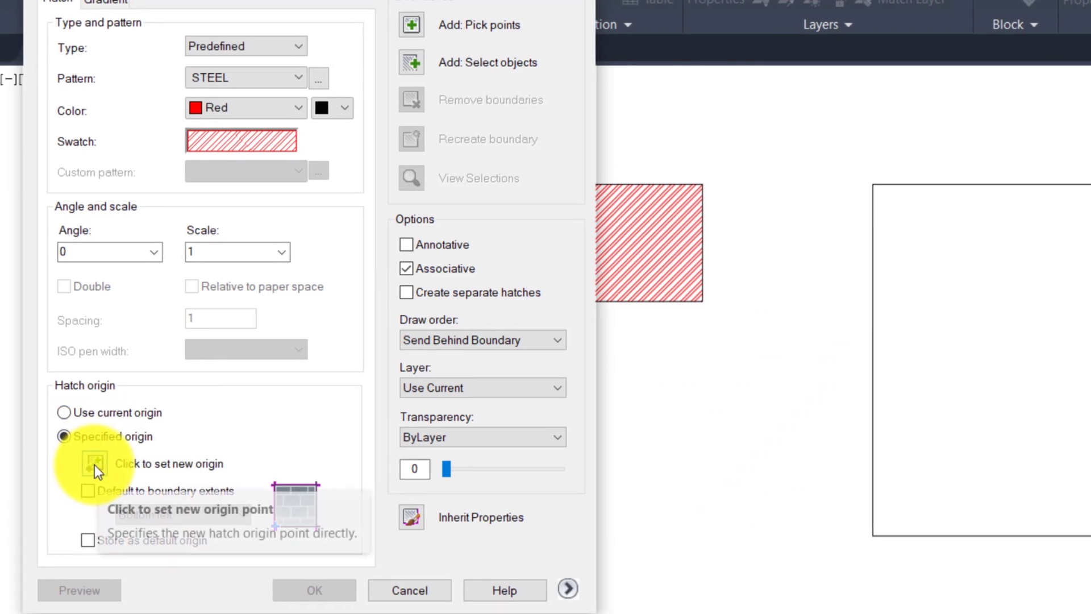
click(94, 465)
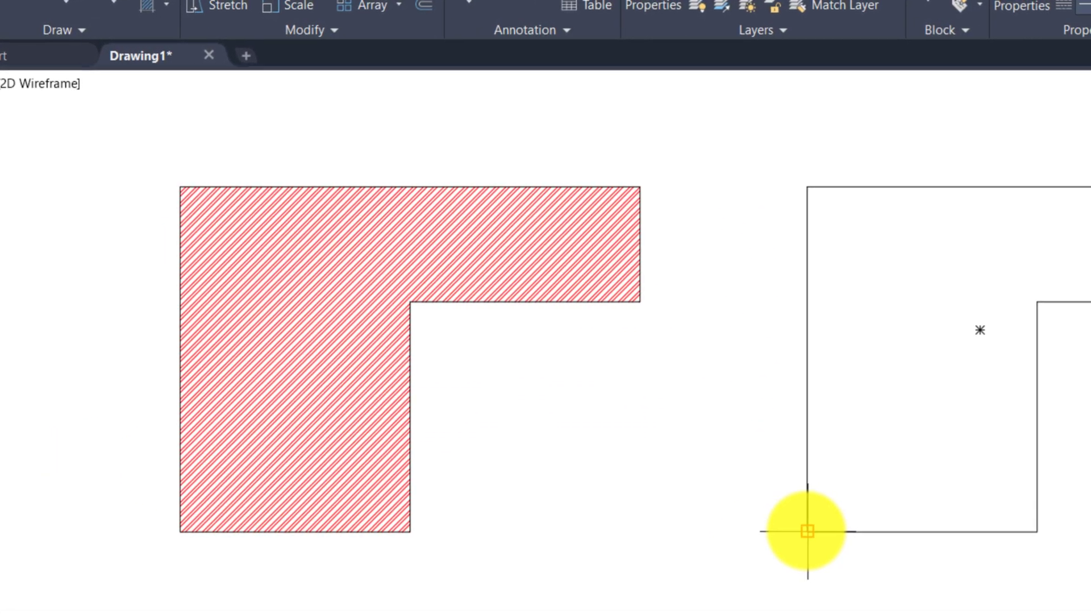
click(808, 531)
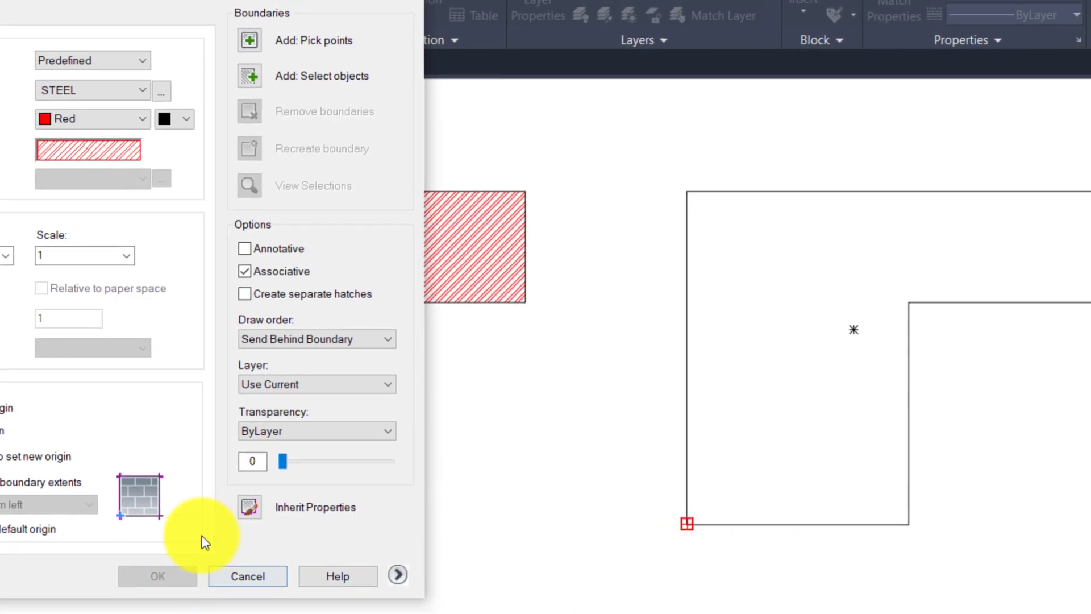
- Hatch the inside of the right L-shaped outline with the STEEL pattern and inspect how it starts at the lower-left corner
click(249, 40)
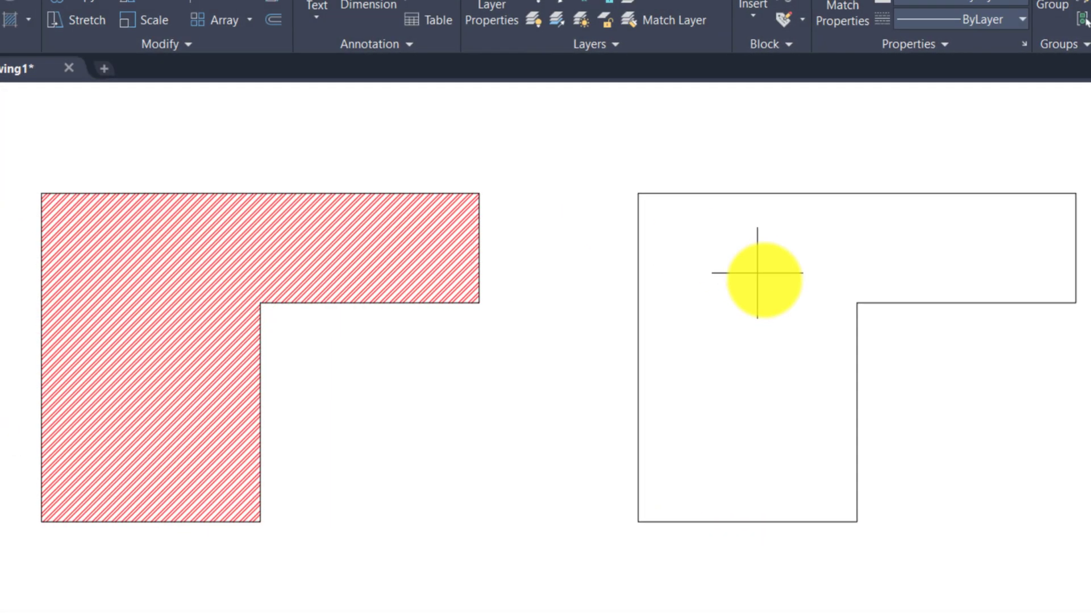
click(774, 320)
key(Return)
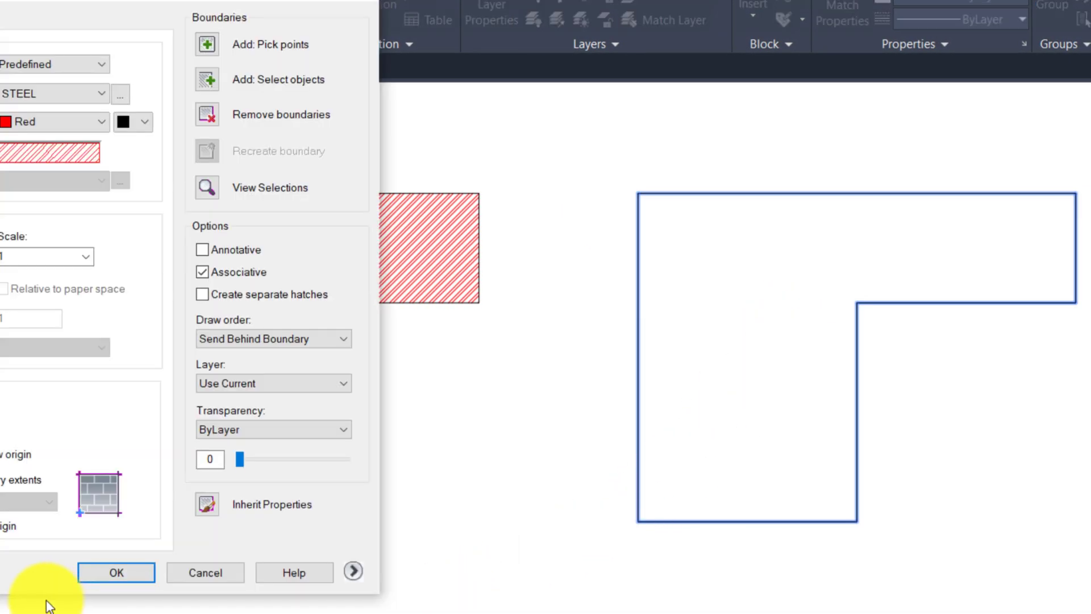
click(105, 578)
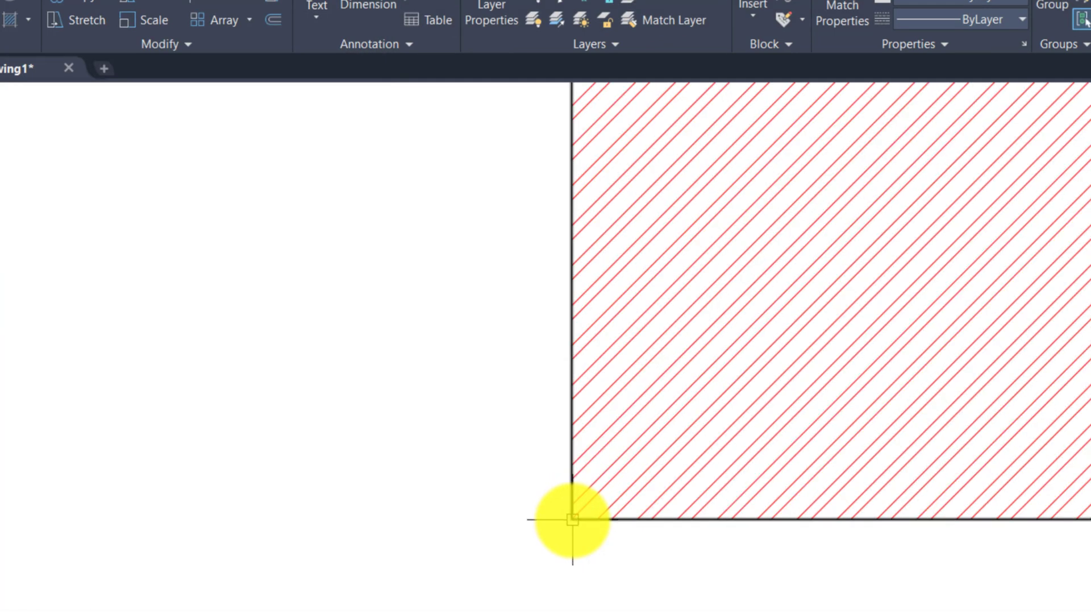
scroll(627, 552, down, 2)
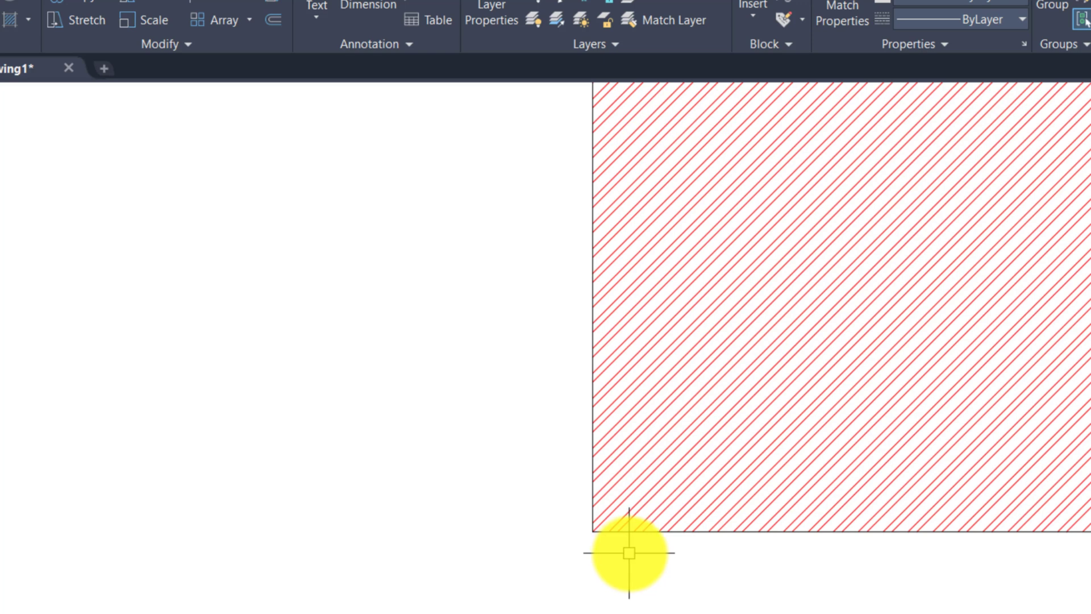
scroll(629, 552, down, 4)
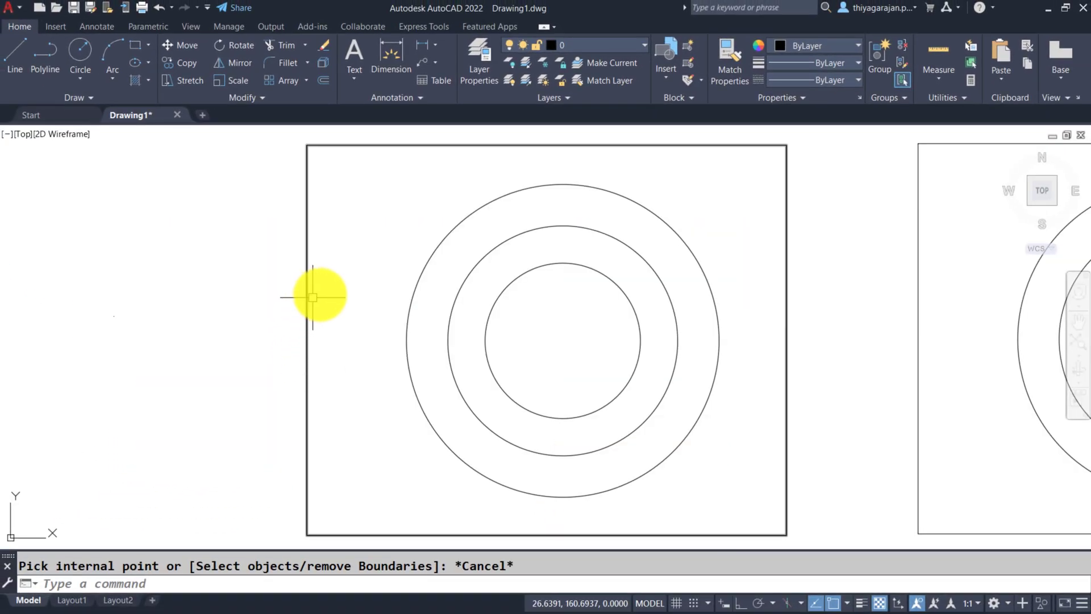
- Start a hatch in the area between the rectangle and the outermost circle, and preview the STEEL pattern there
text(bh)
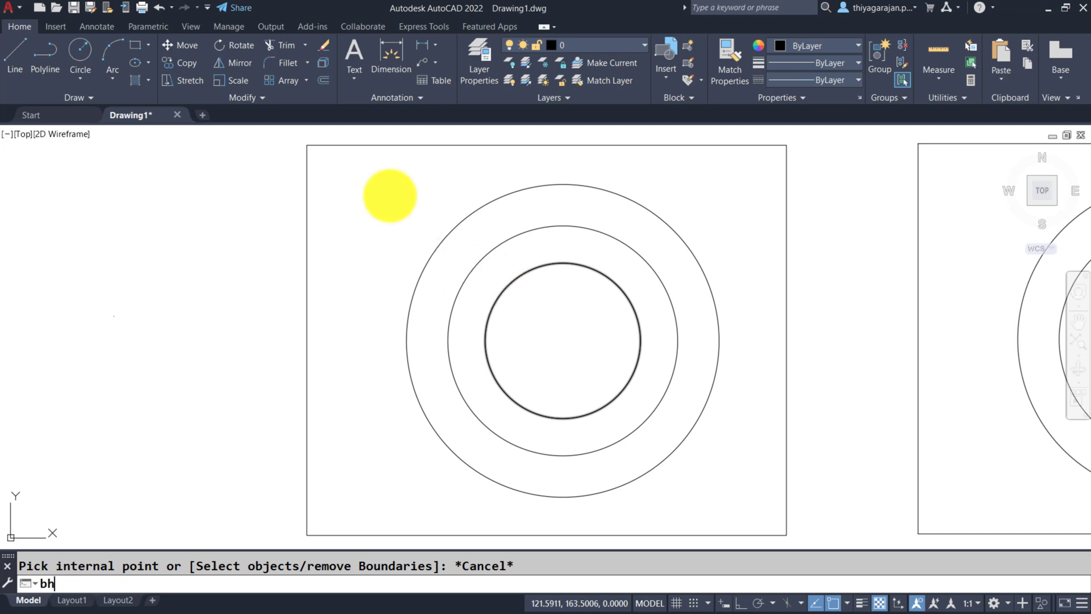
key(Return)
click(318, 91)
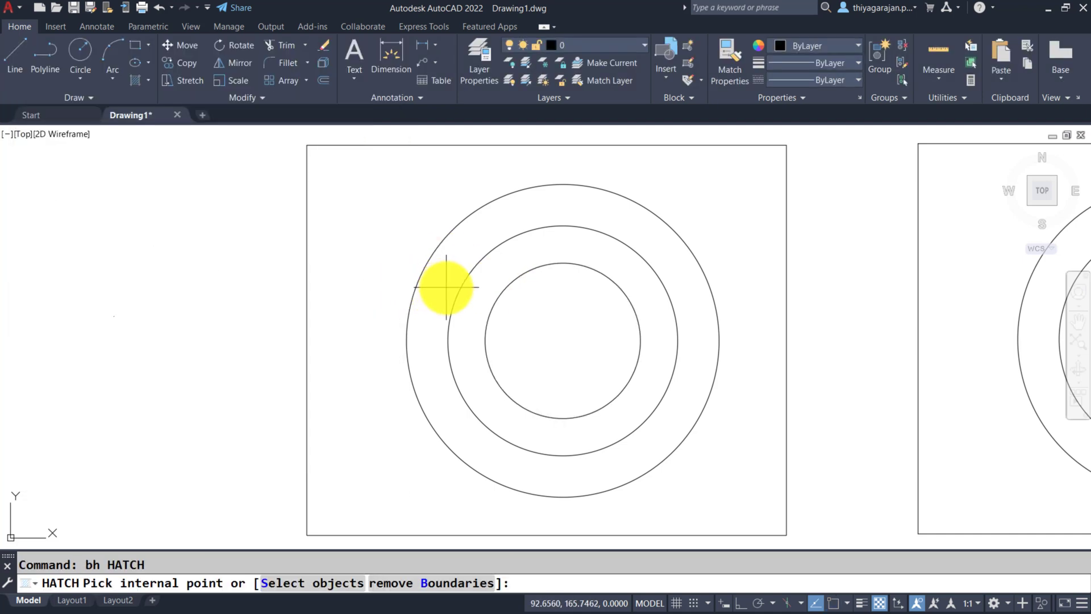
click(380, 240)
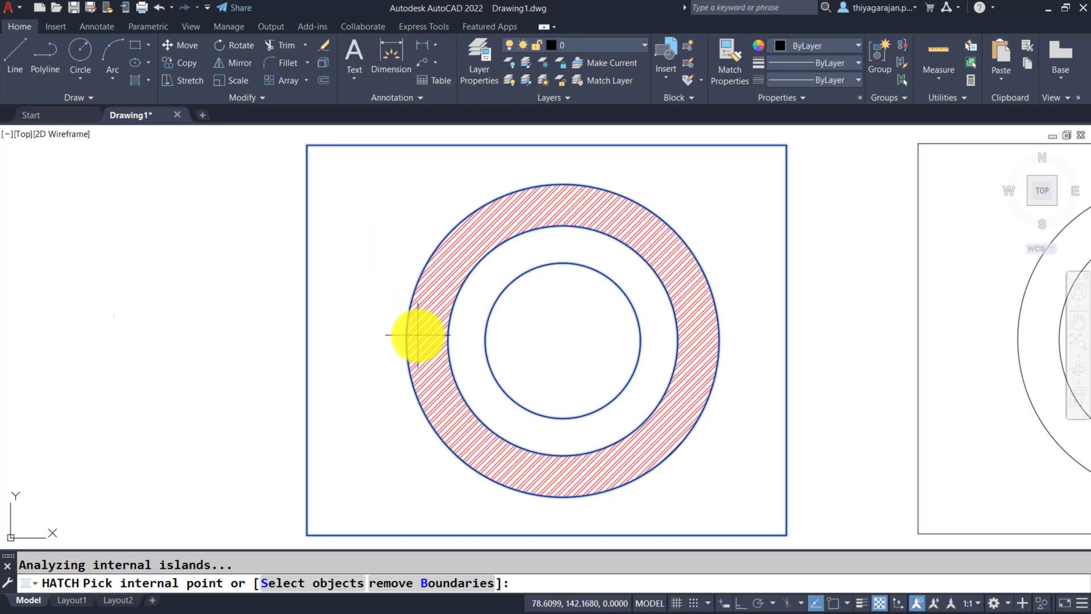
key(Return)
click(57, 472)
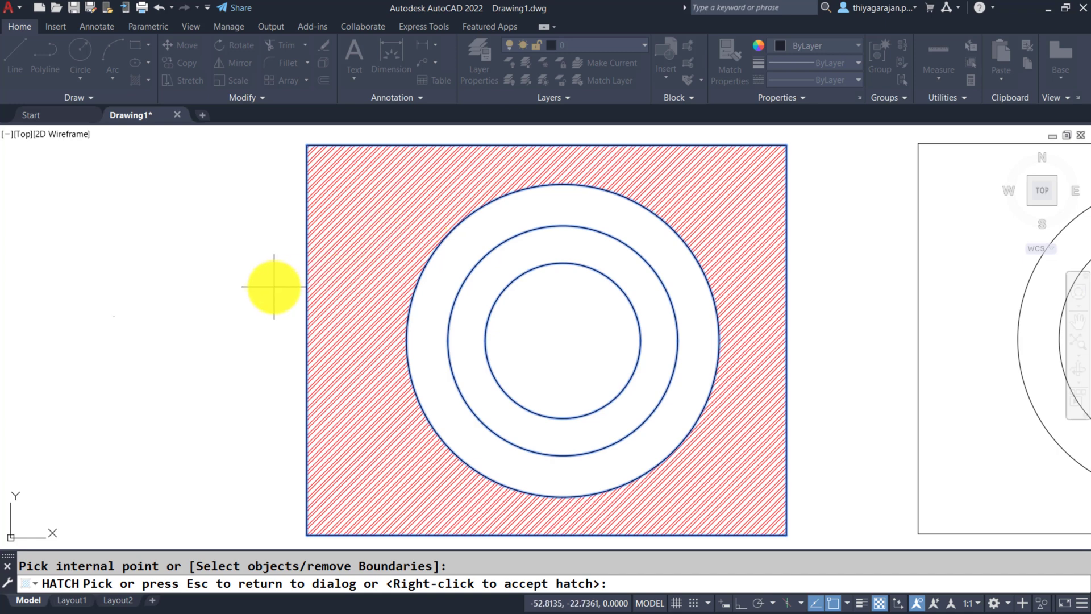
key(Escape)
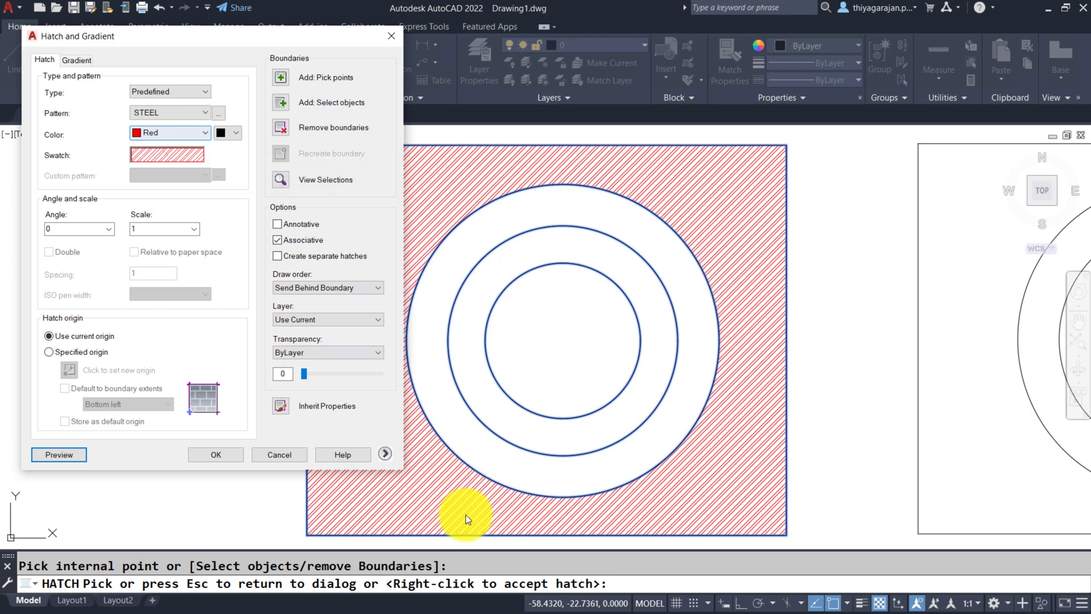
- Show the extended hatch options, set the island display style to Normal, and apply the hatch
click(385, 453)
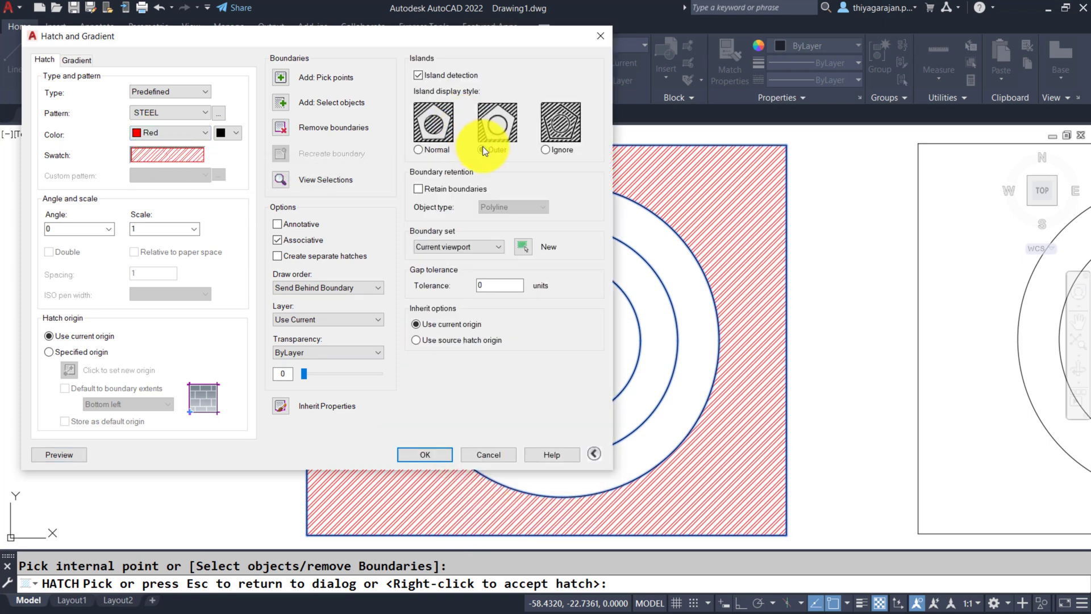
click(483, 149)
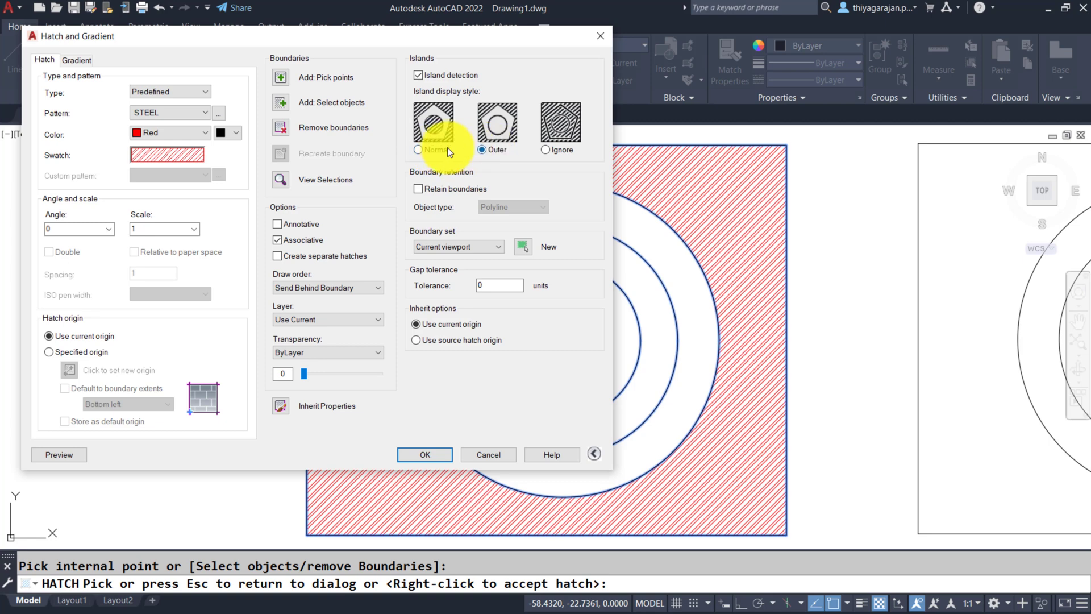
click(417, 151)
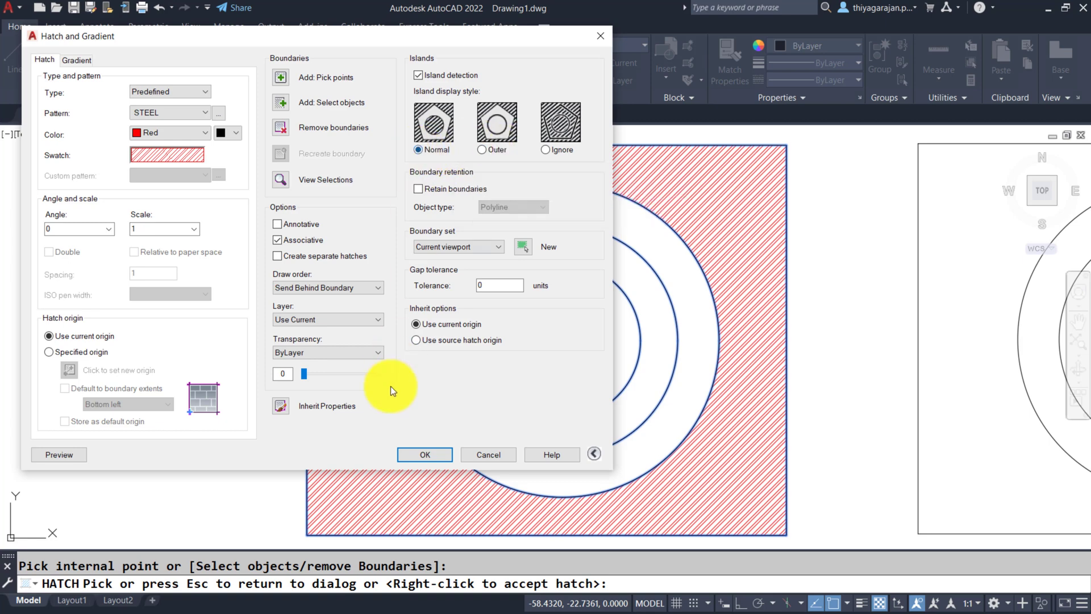
click(418, 457)
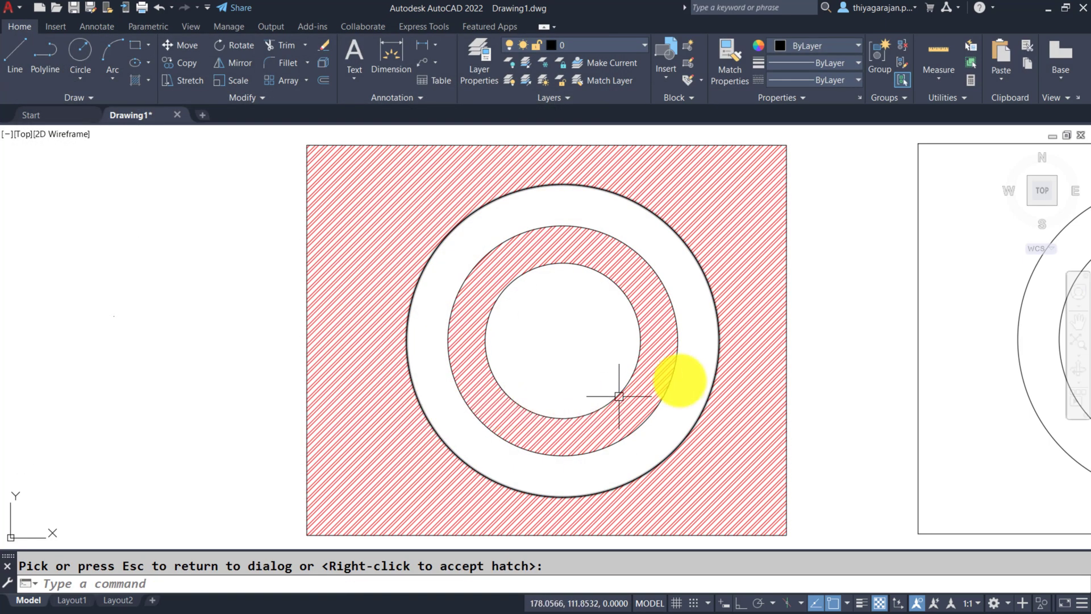
- Redo the hatch with the Ignore island display style, picking inside the rectangle outside the circles, and preview it
key(Escape)
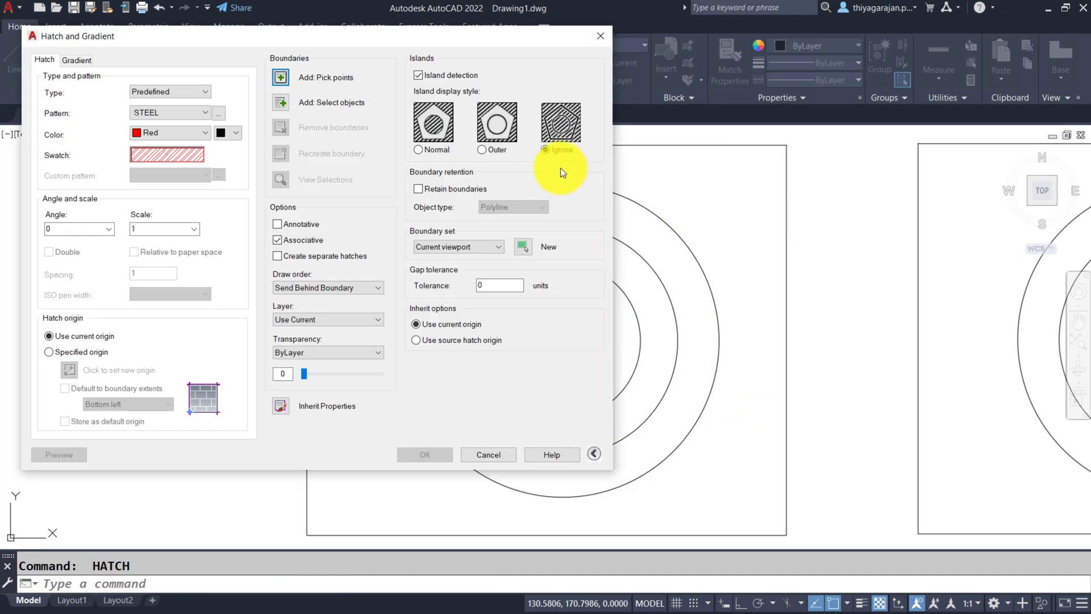
click(285, 76)
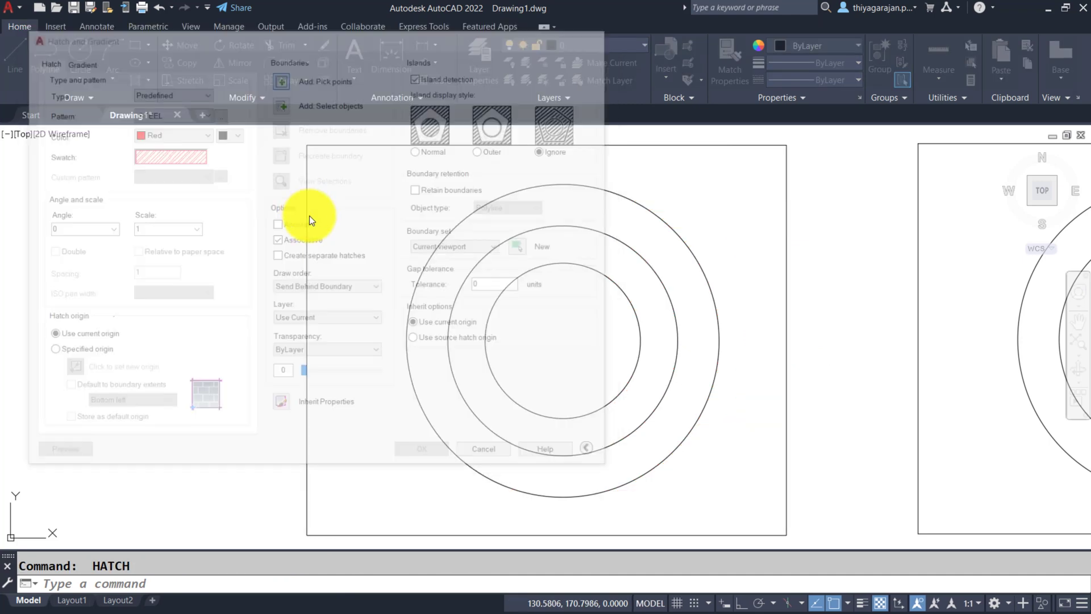
click(341, 250)
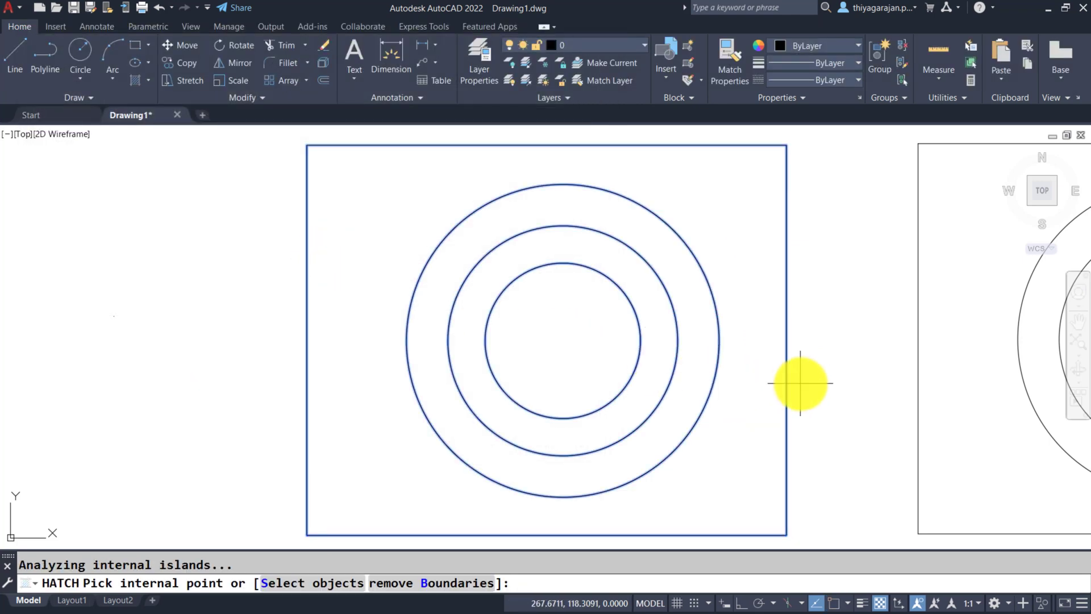
key(Return)
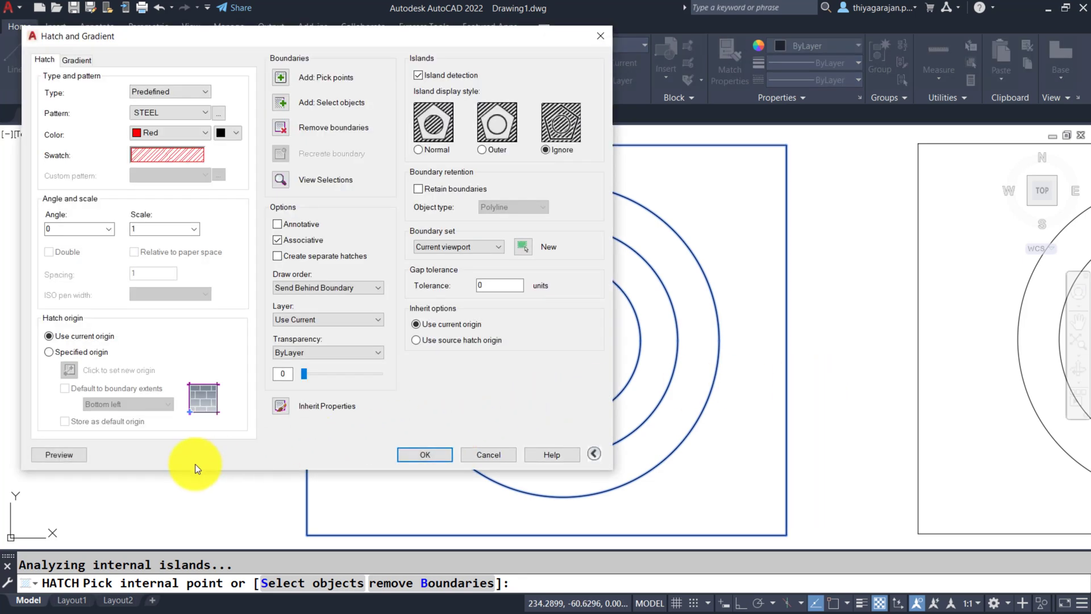
click(52, 520)
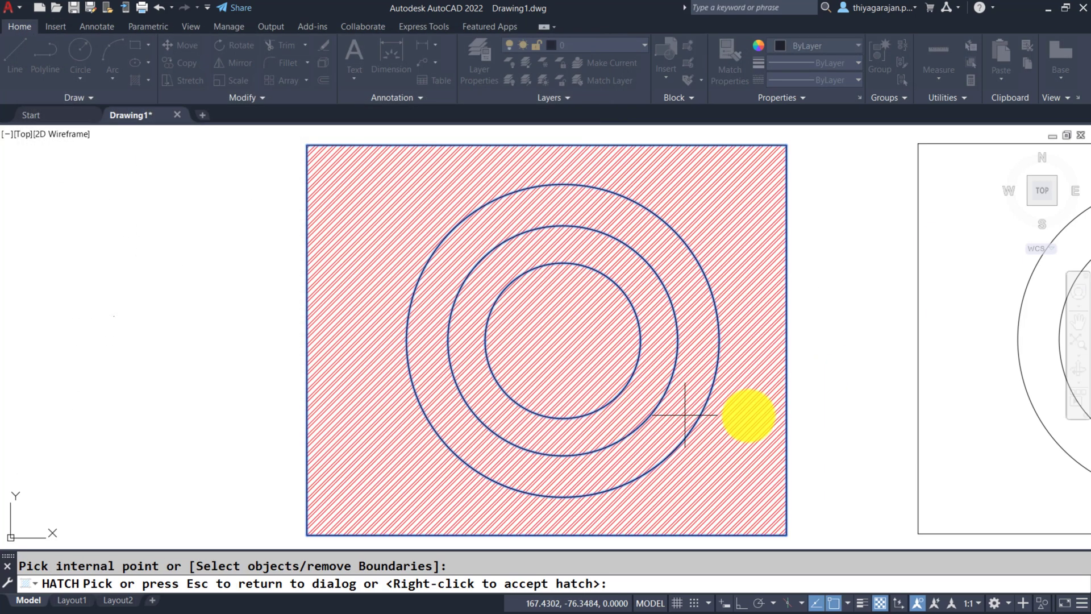
key(Escape)
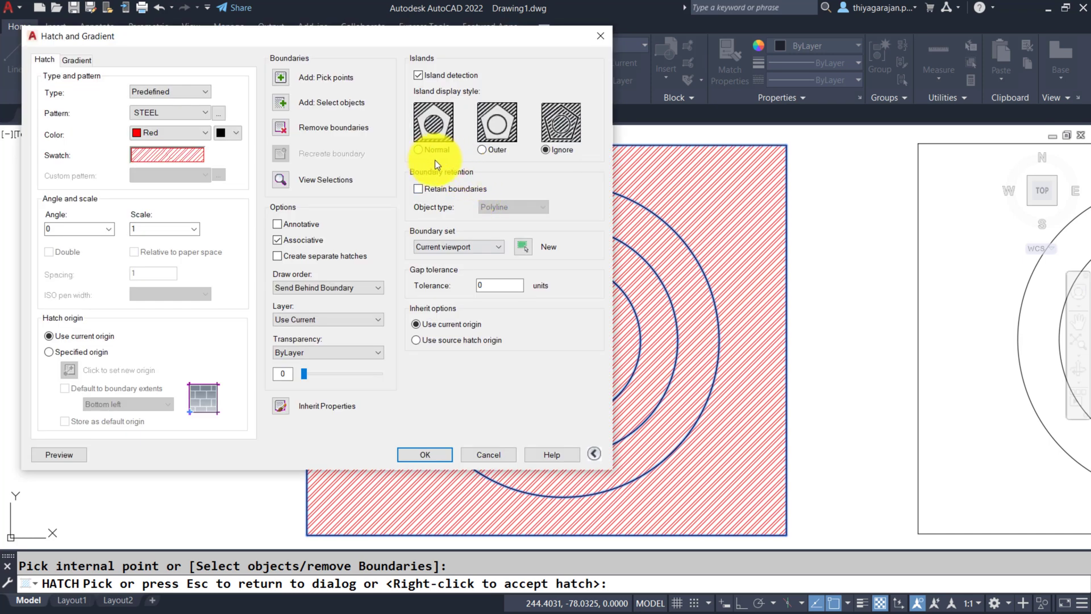
- Set the island display style to Normal and preview the hatch in the rectangle with concentric circles
click(428, 150)
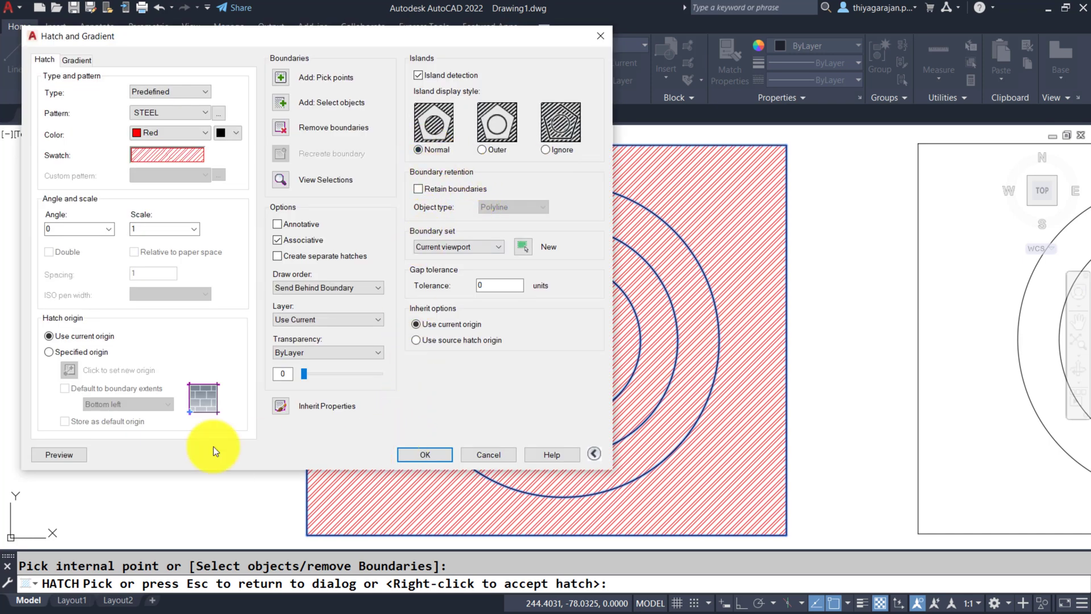
click(59, 455)
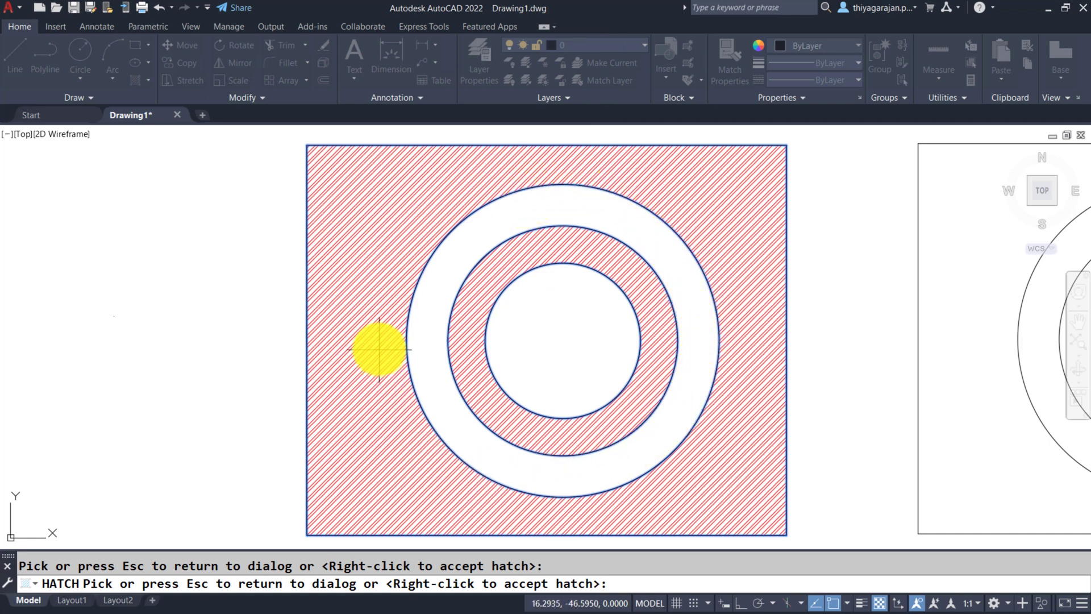
key(Escape)
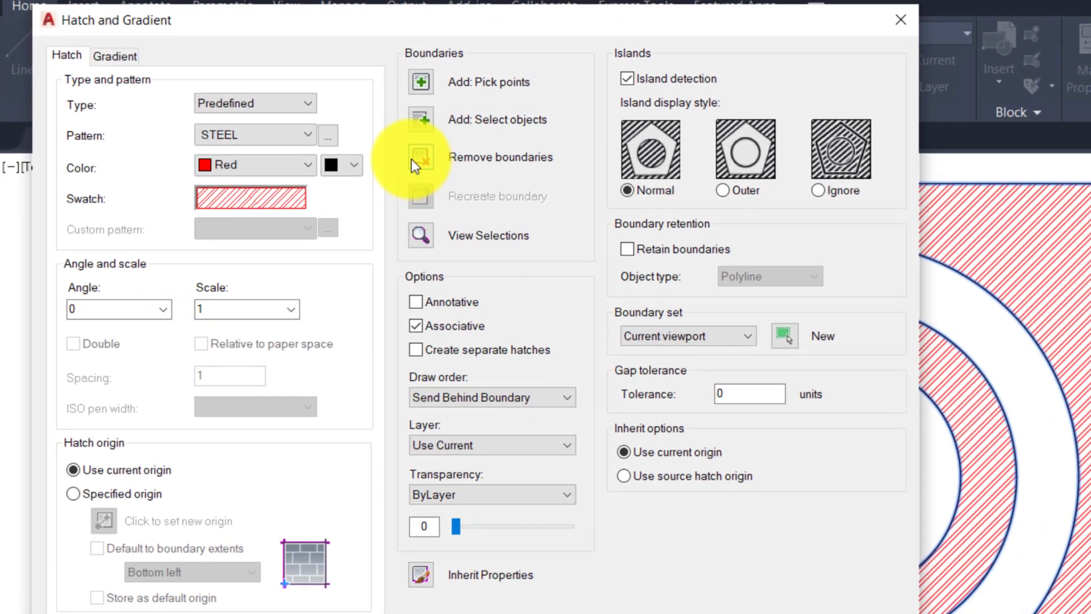
- Remove the outermost circle from the hatch boundaries and preview the STEEL hatch in the rectangle
click(420, 160)
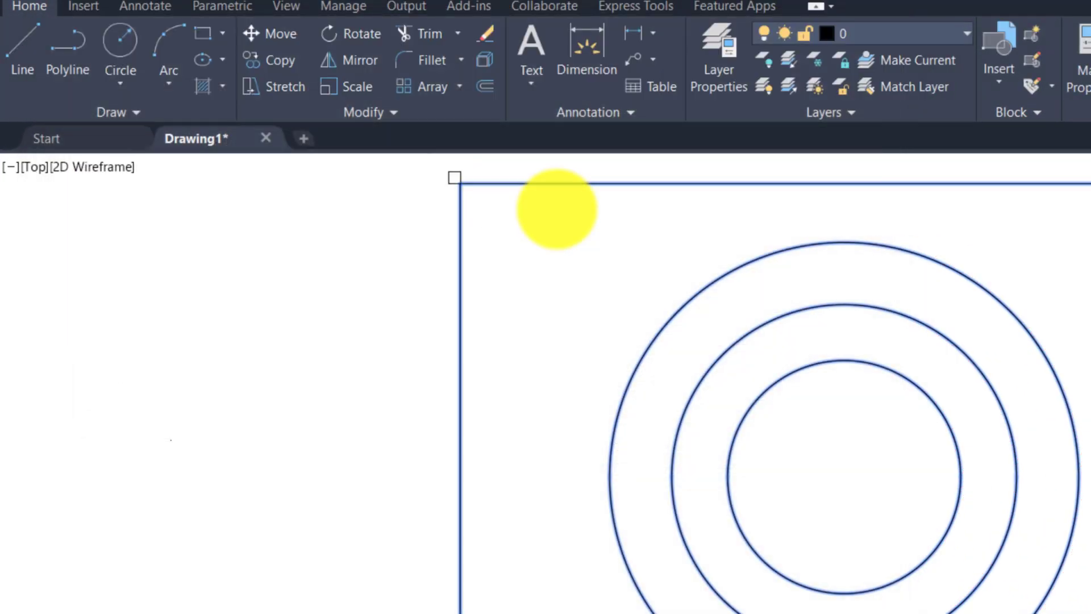
click(757, 256)
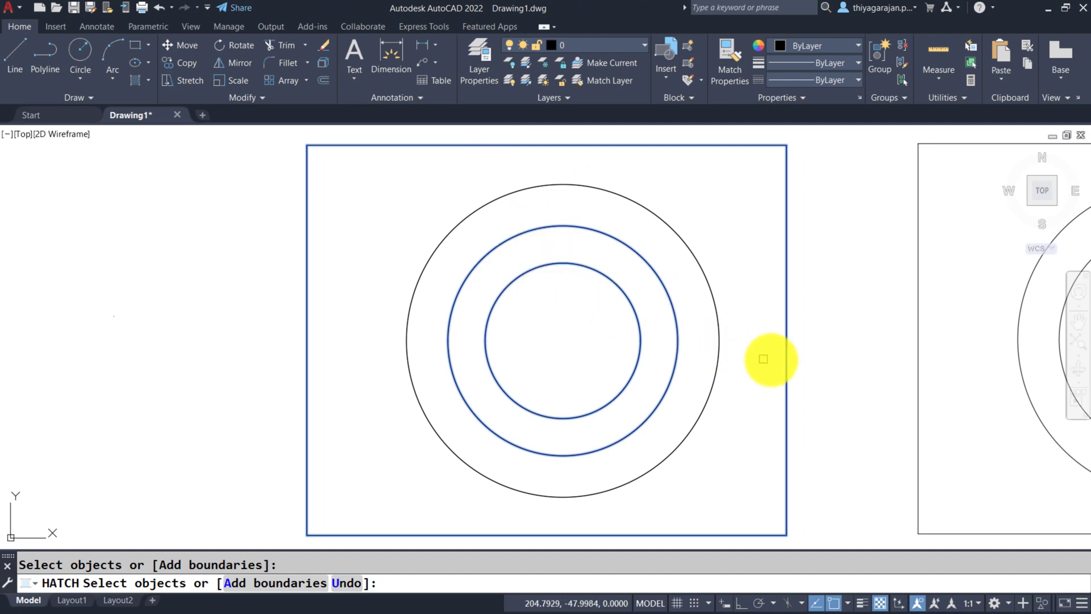
key(Return)
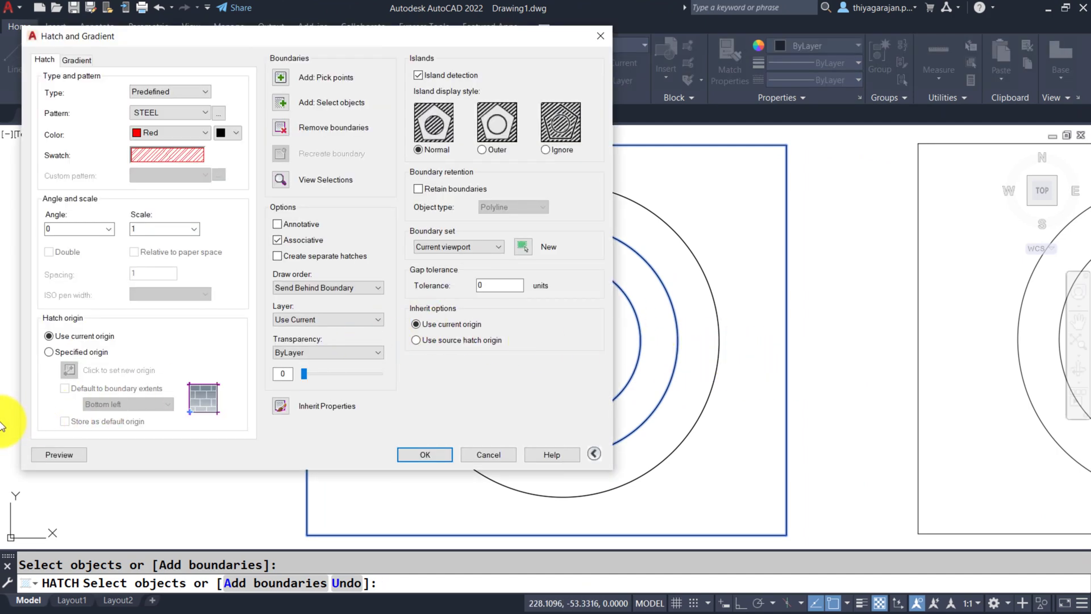
click(57, 454)
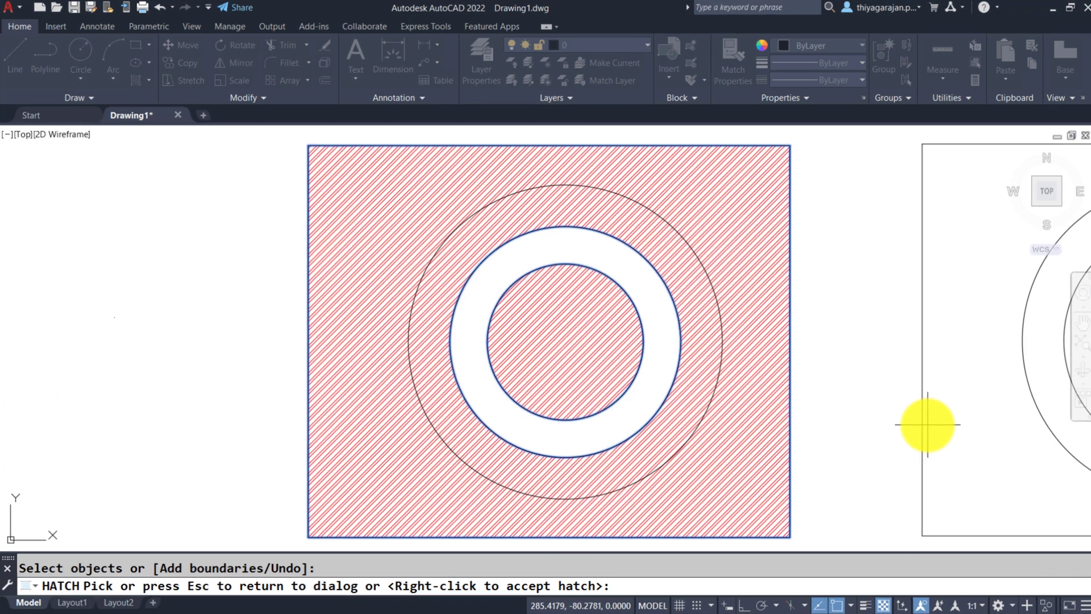
key(Escape)
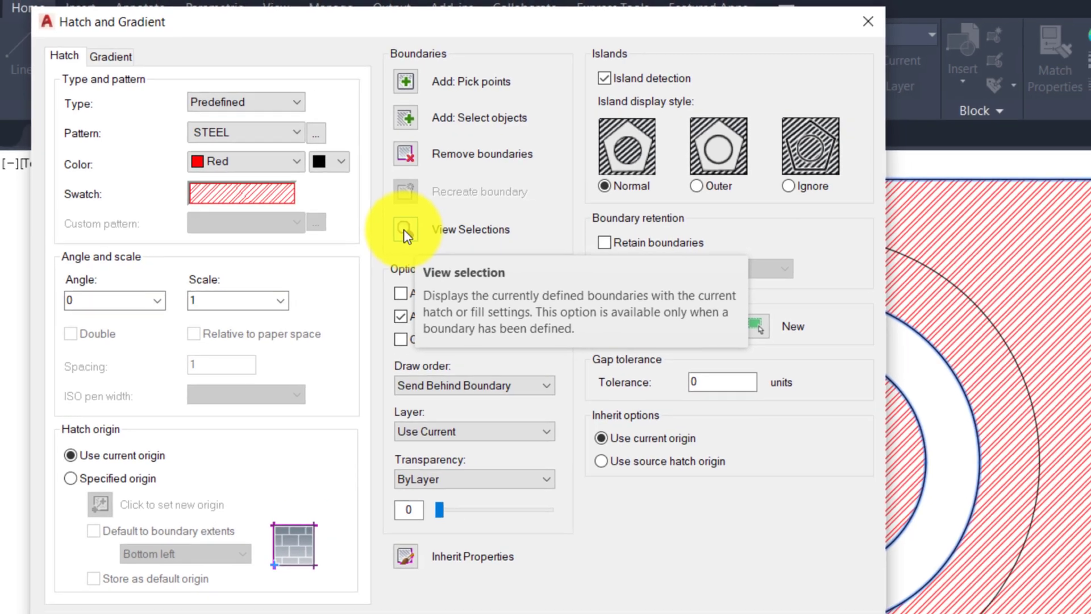
- View the currently selected hatch boundaries, return to the hatch settings, and collapse the extended options
click(419, 235)
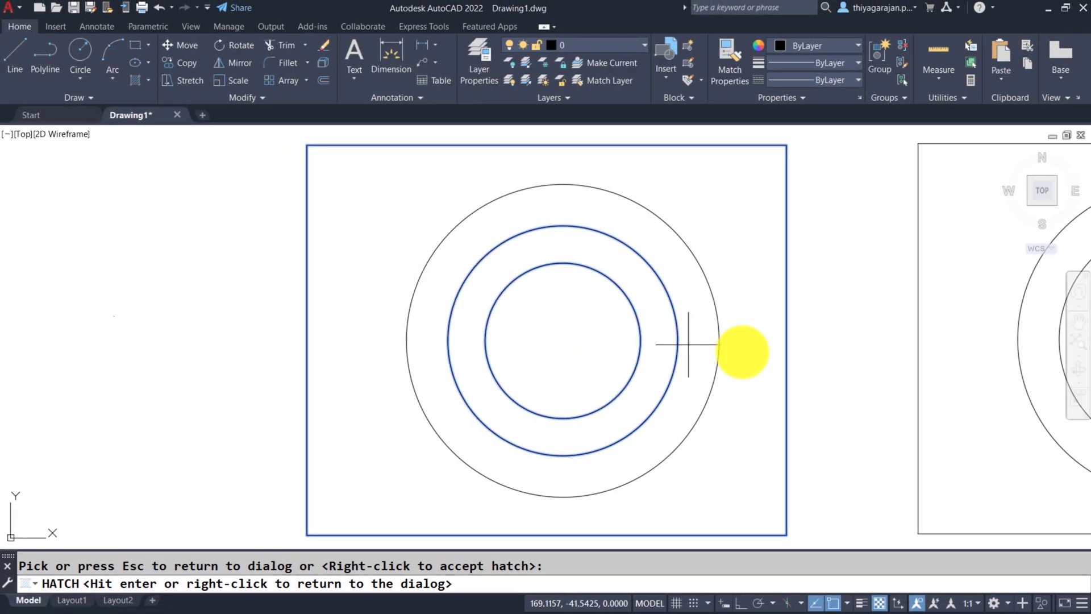
right_click(870, 353)
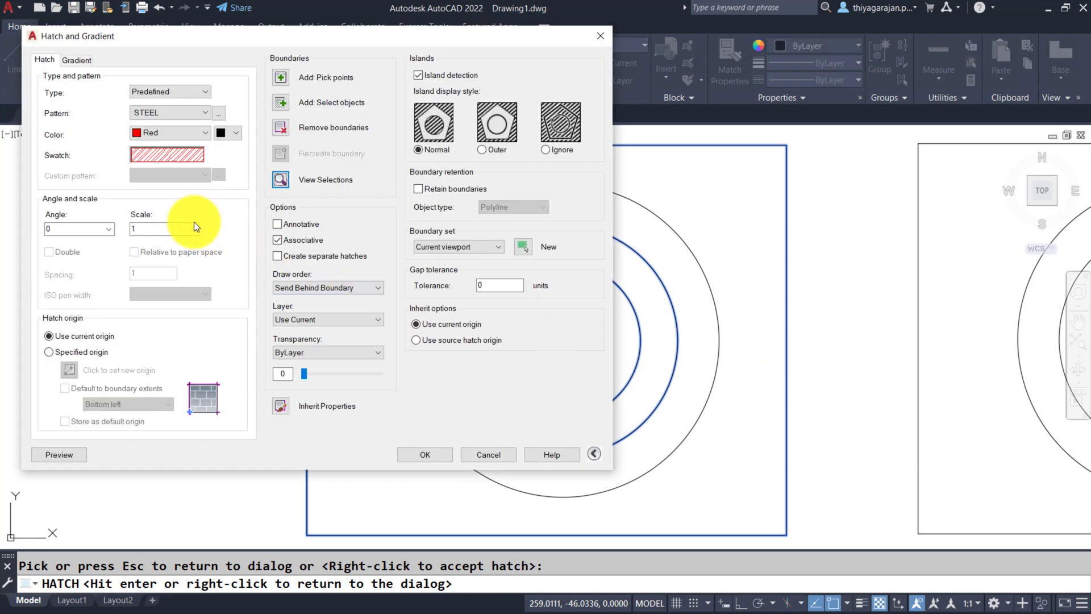
click(594, 454)
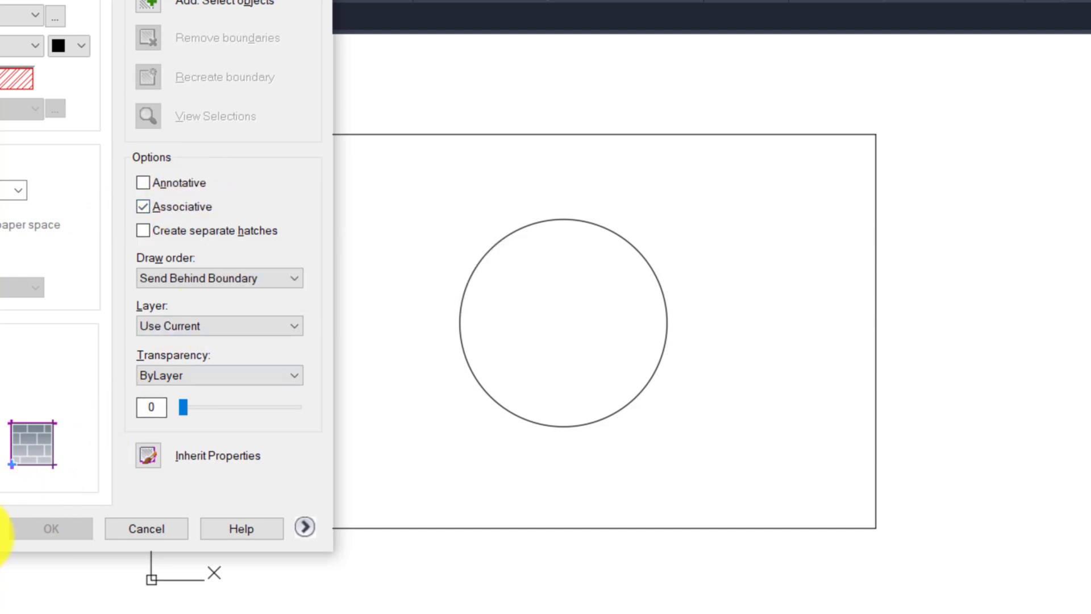
- Apply the associative STEEL hatch to the area between the rectangle and the circle by picking an internal point
click(149, 3)
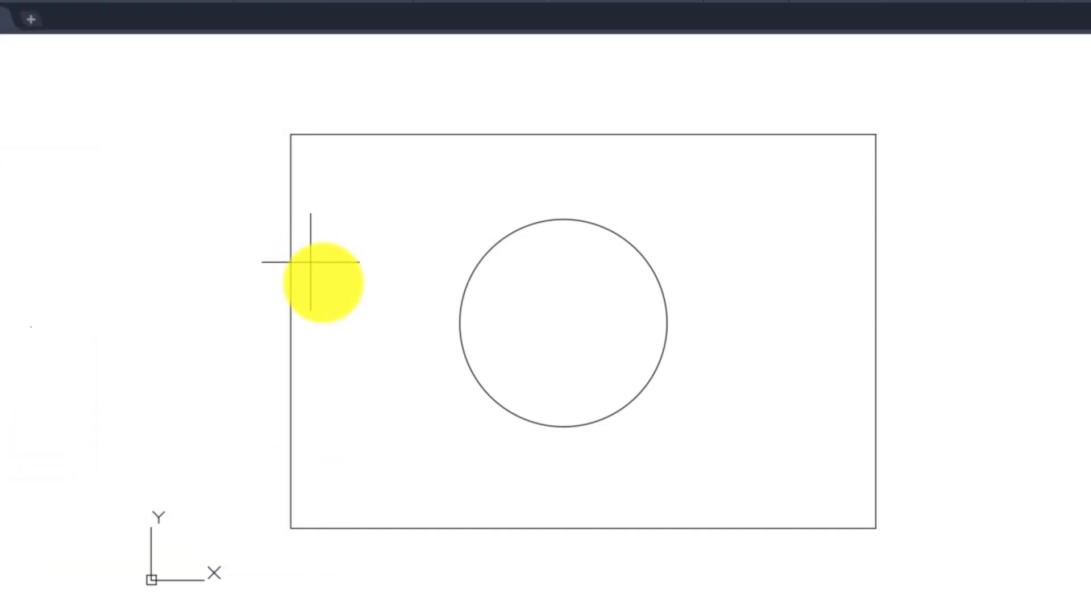
click(358, 307)
key(Return)
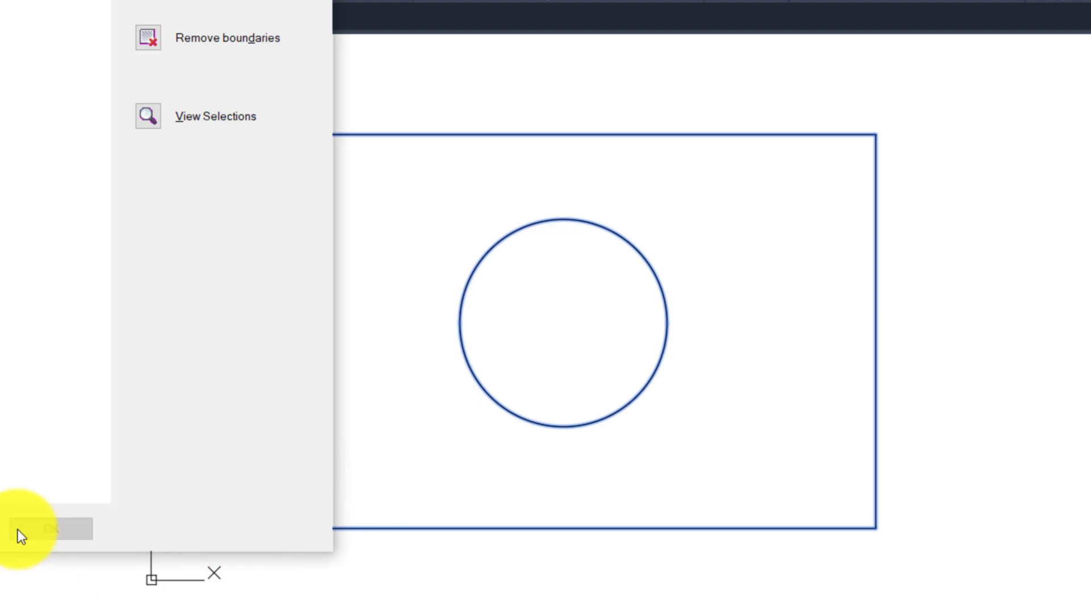
click(45, 529)
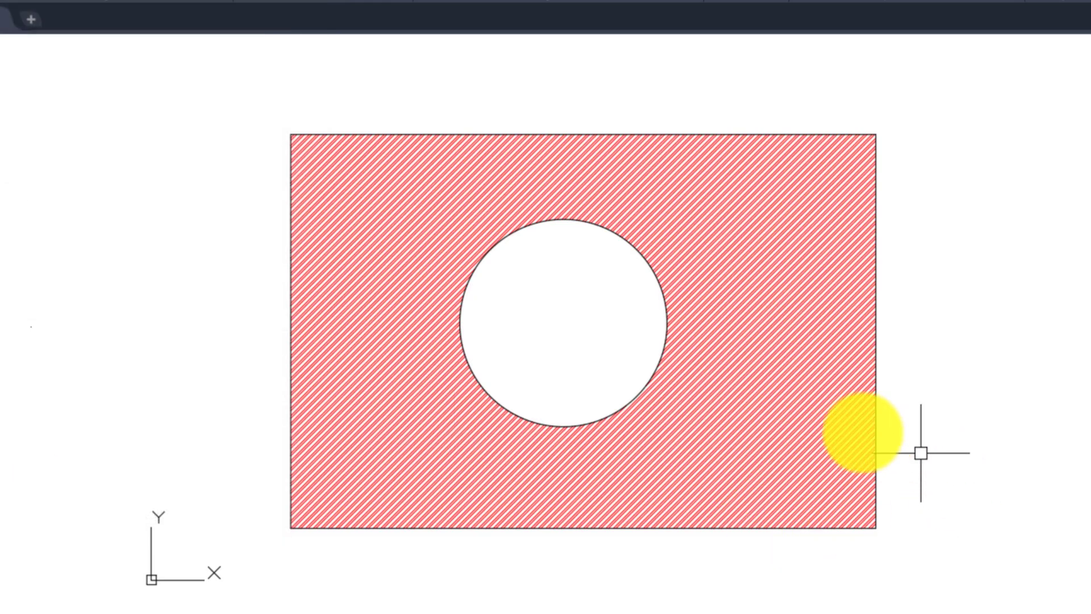
- Move the circle sideways several times inside the STEEL-hatched rectangle, placing it right of centre, to test the associative hatch
scroll(652, 408, up, 4)
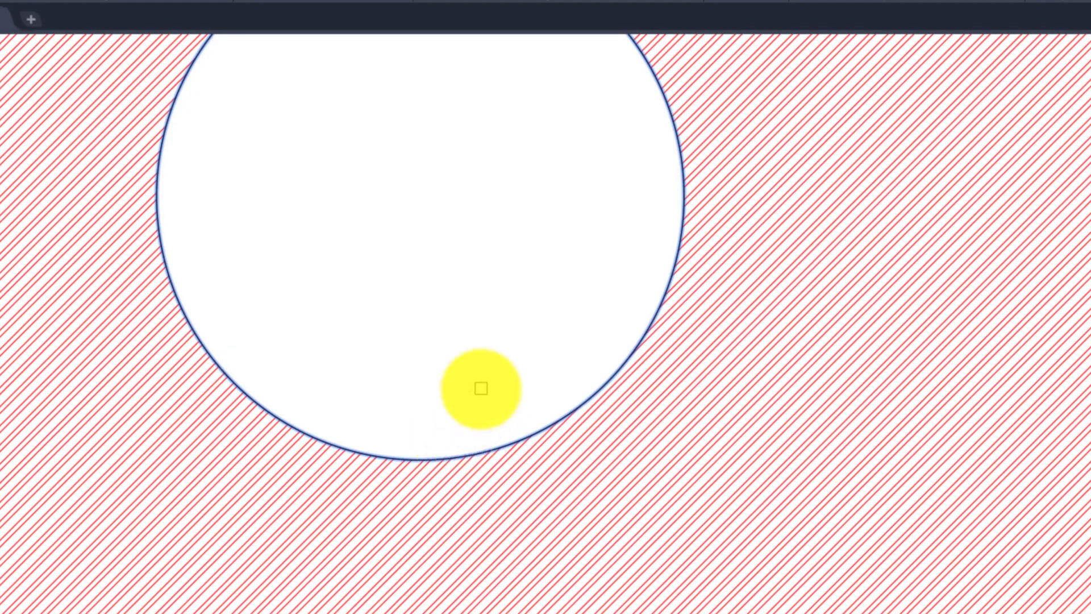
scroll(481, 382, down, 4)
drag(479, 346, 609, 344)
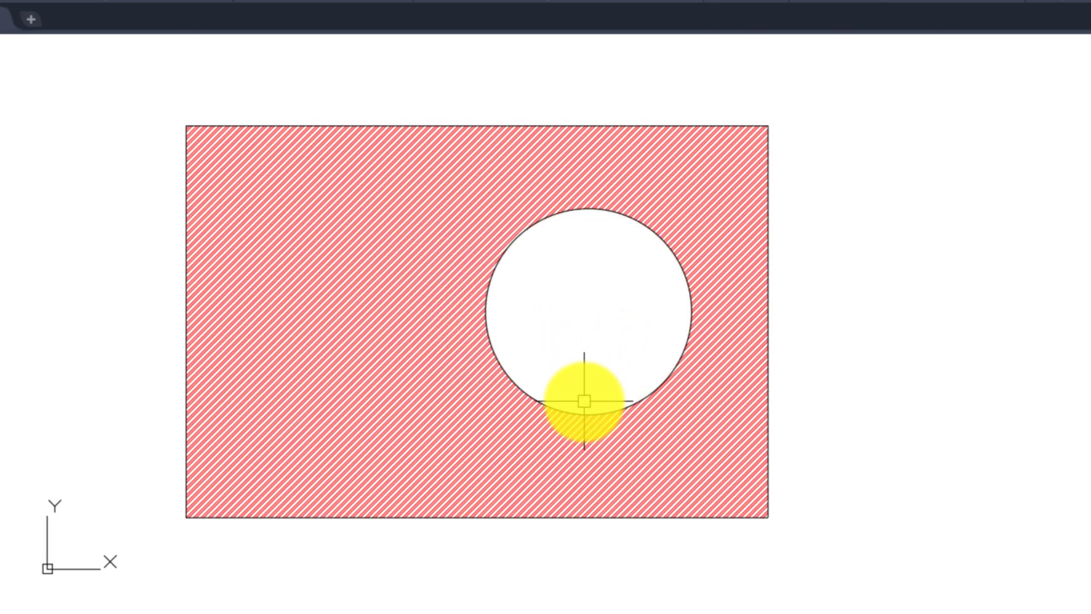
scroll(585, 401, up, 4)
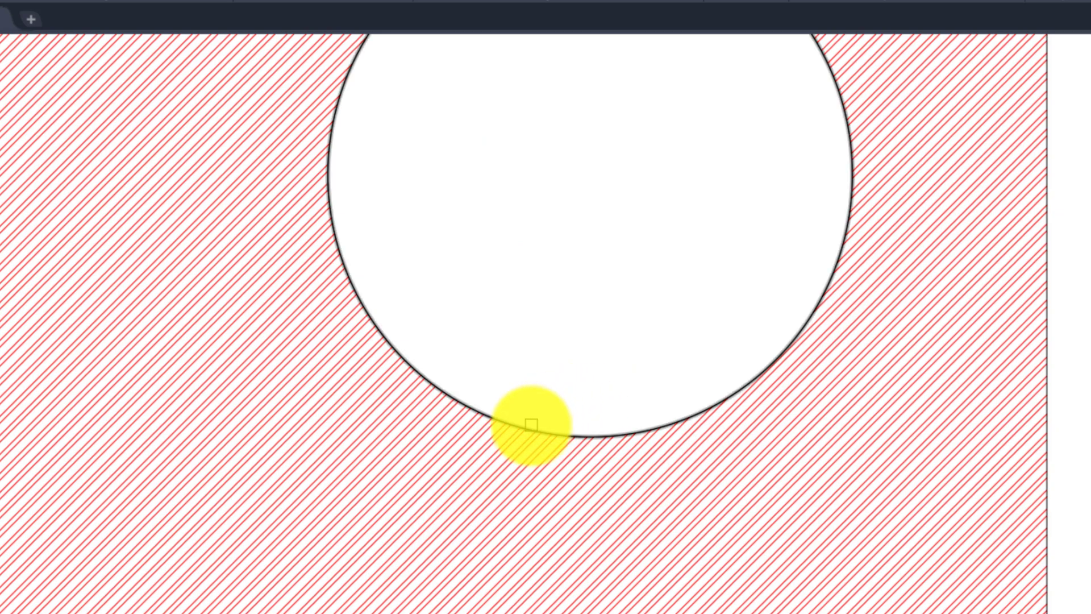
scroll(594, 385, down, 4)
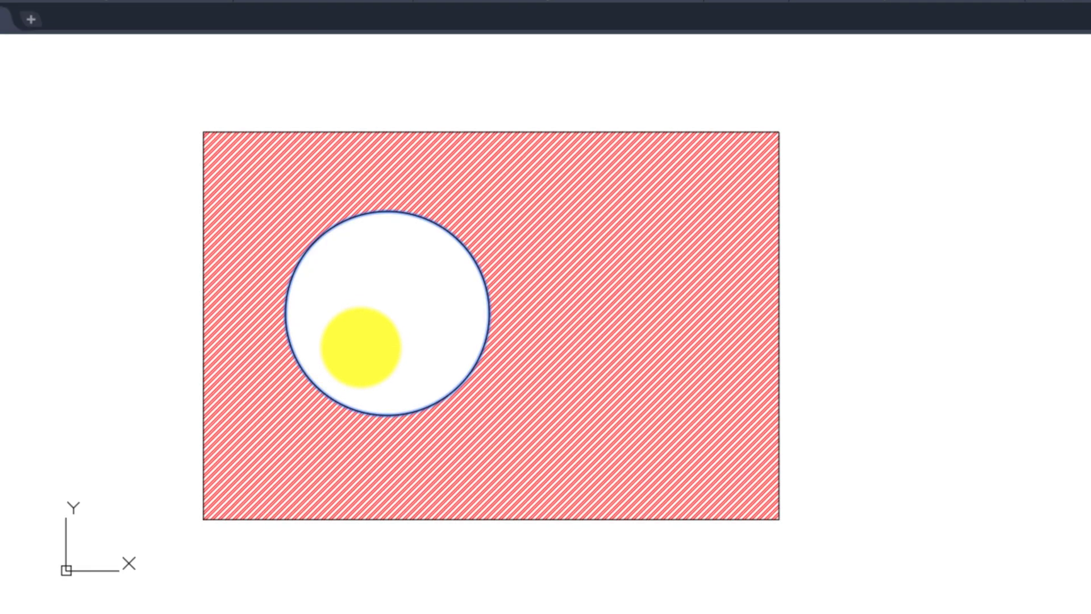
click(360, 346)
click(542, 343)
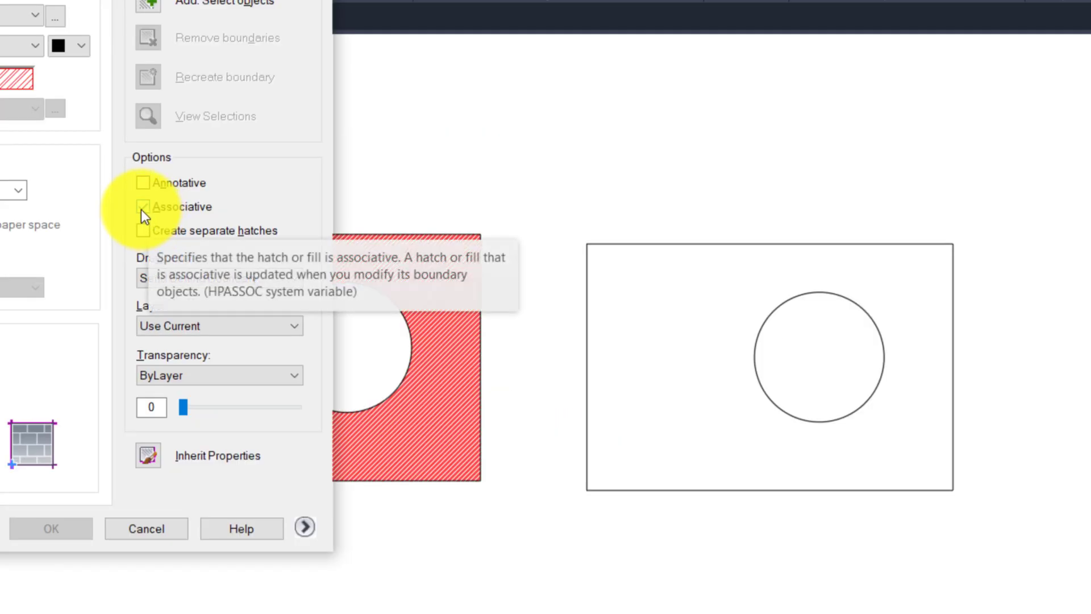
- Turn off the Associative option and fill the unhatched rectangle around its circle with the BRICK pattern
click(142, 208)
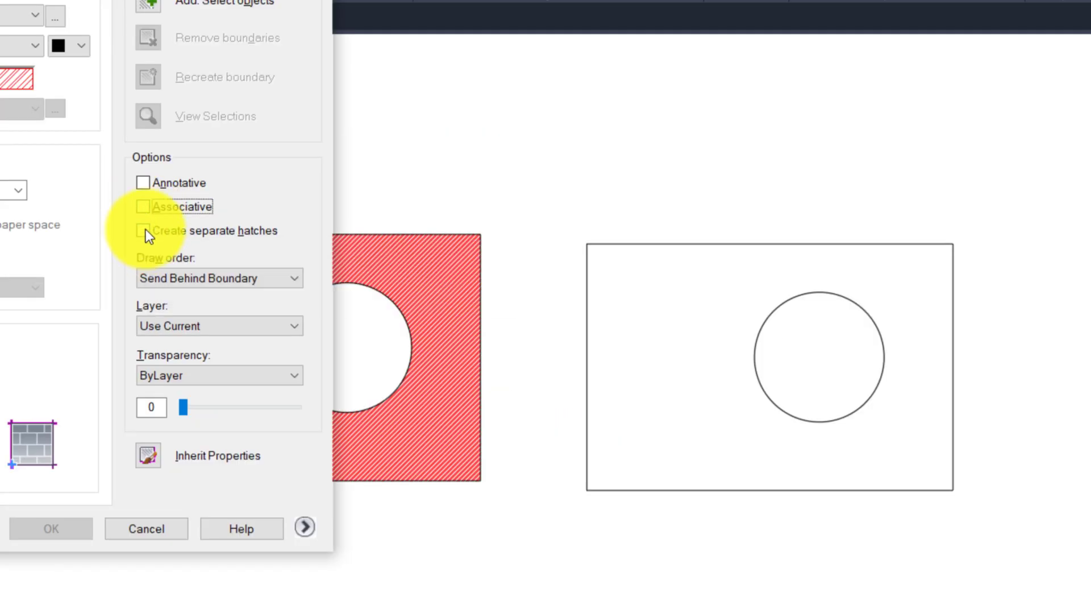
click(54, 17)
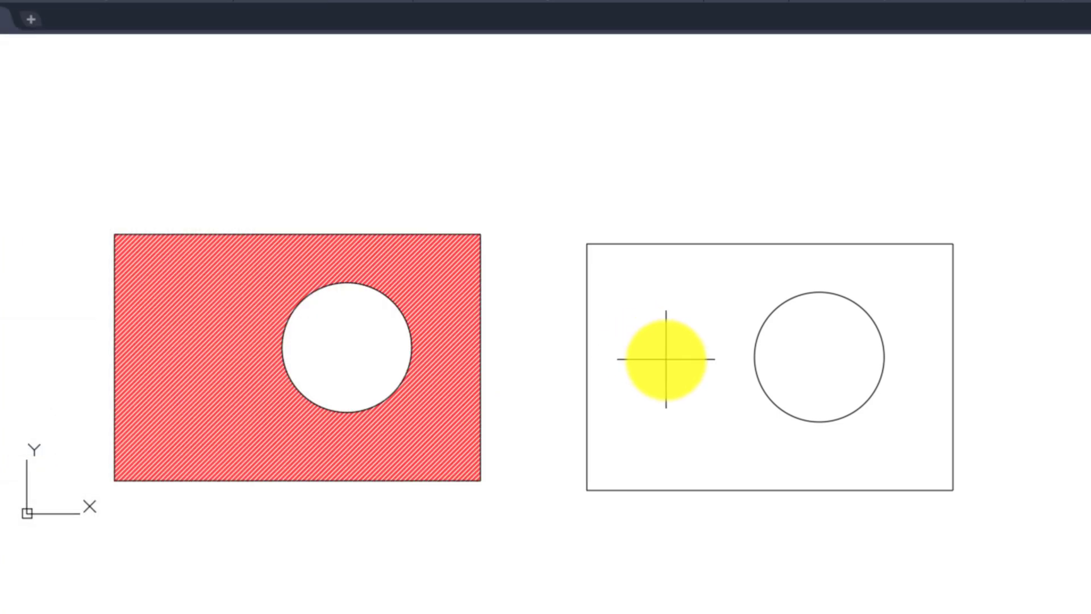
click(667, 365)
key(Return)
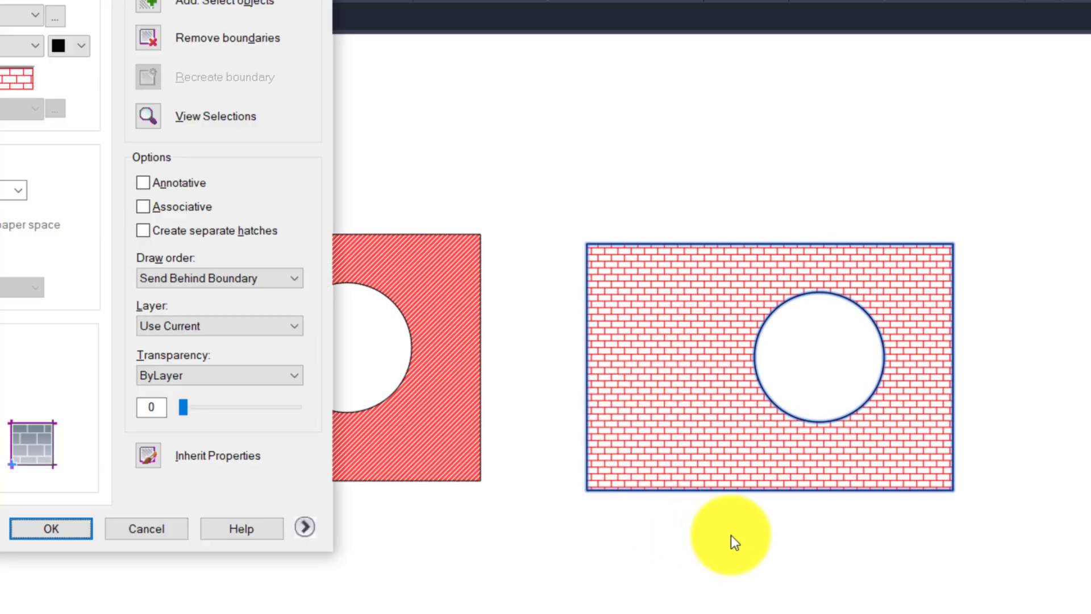
click(79, 530)
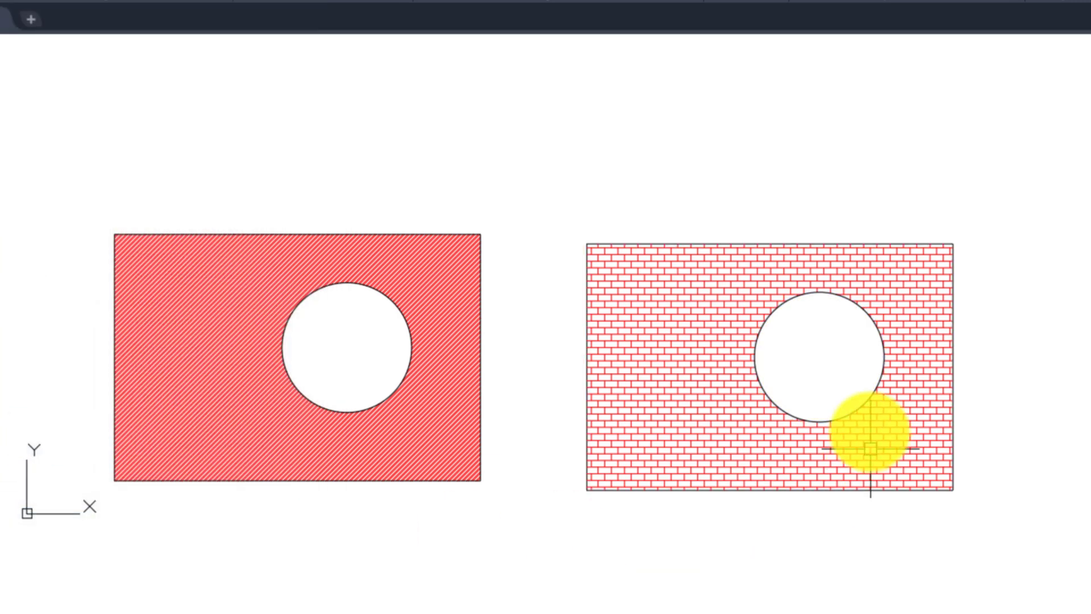
- Move the circle in the brick-hatched rectangle up and to the left so it crosses the rectangle's top edge
click(862, 405)
text(m)
key(Return)
click(807, 385)
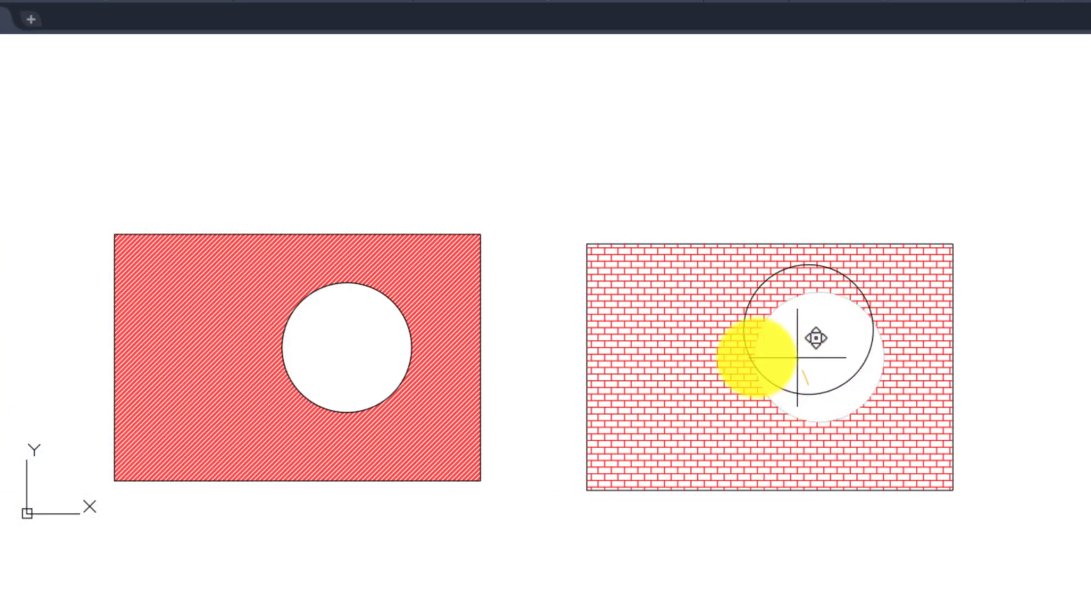
click(702, 313)
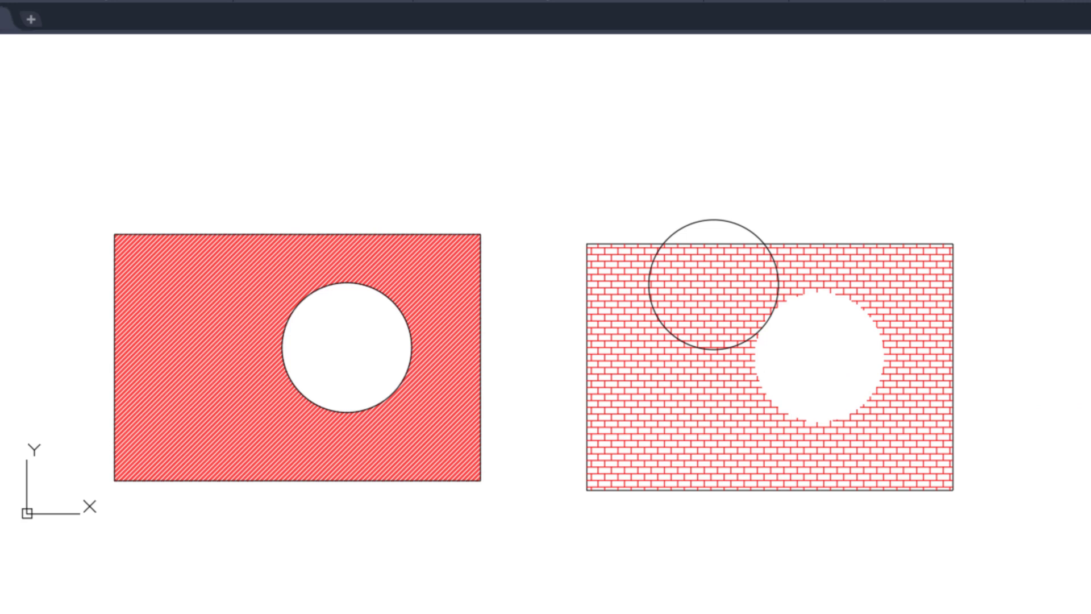
- Start another hatch and turn on the Associative and Annotative options
double_click(668, 337)
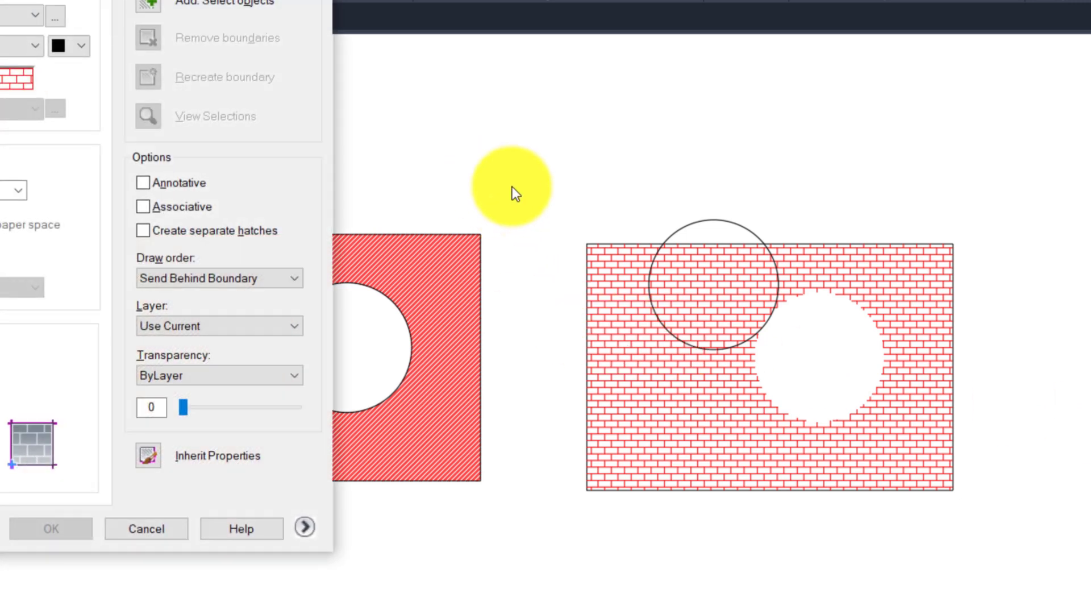
click(144, 207)
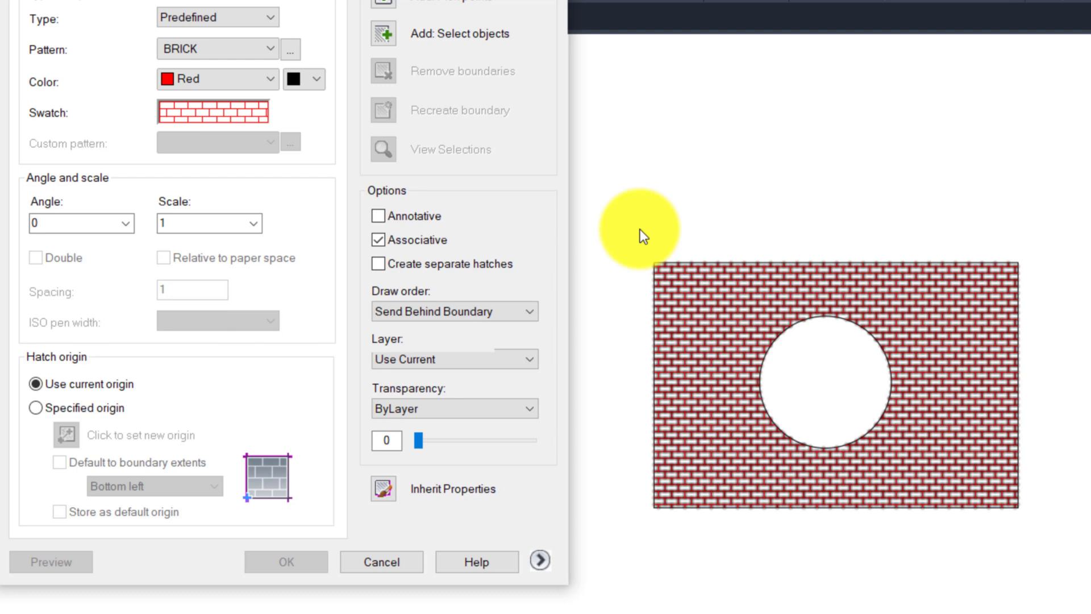
click(411, 220)
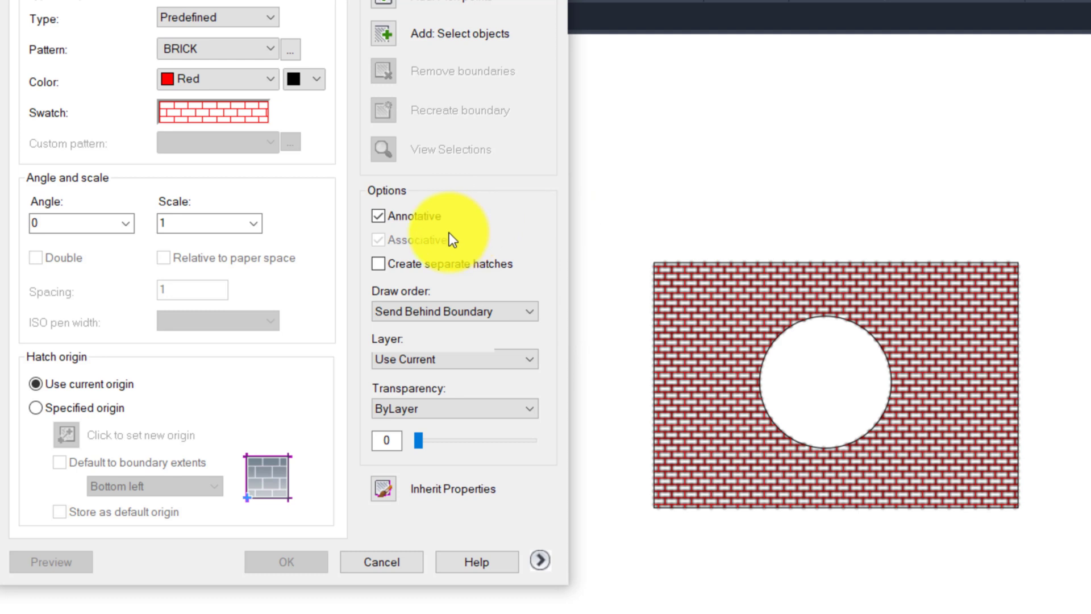
click(417, 221)
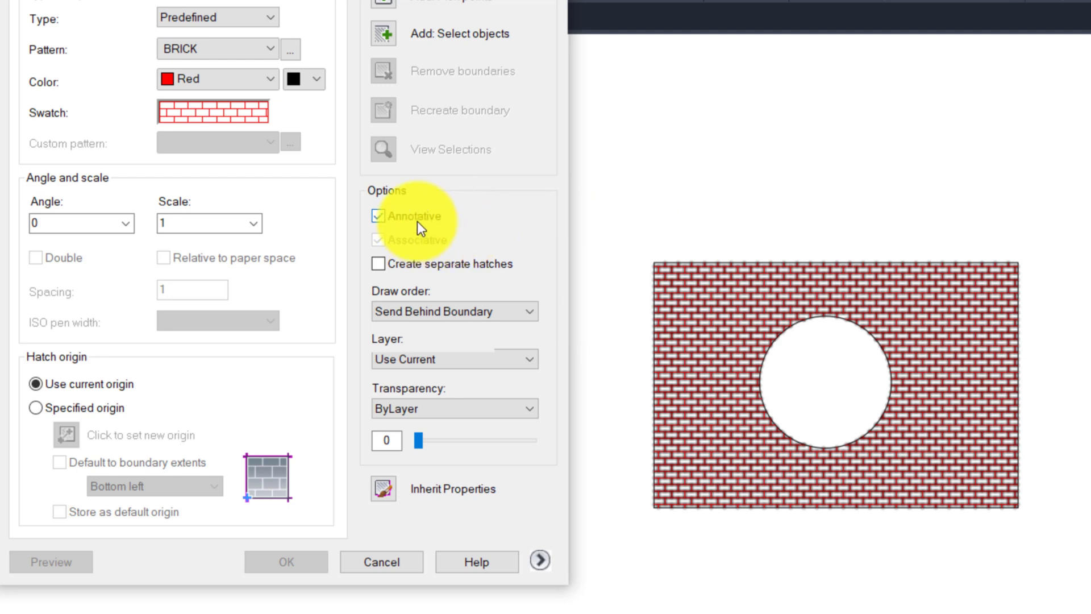
- Inherit the properties of the existing BRICK hatch and apply them inside the rectangle containing two circles and a small rectangle
click(381, 489)
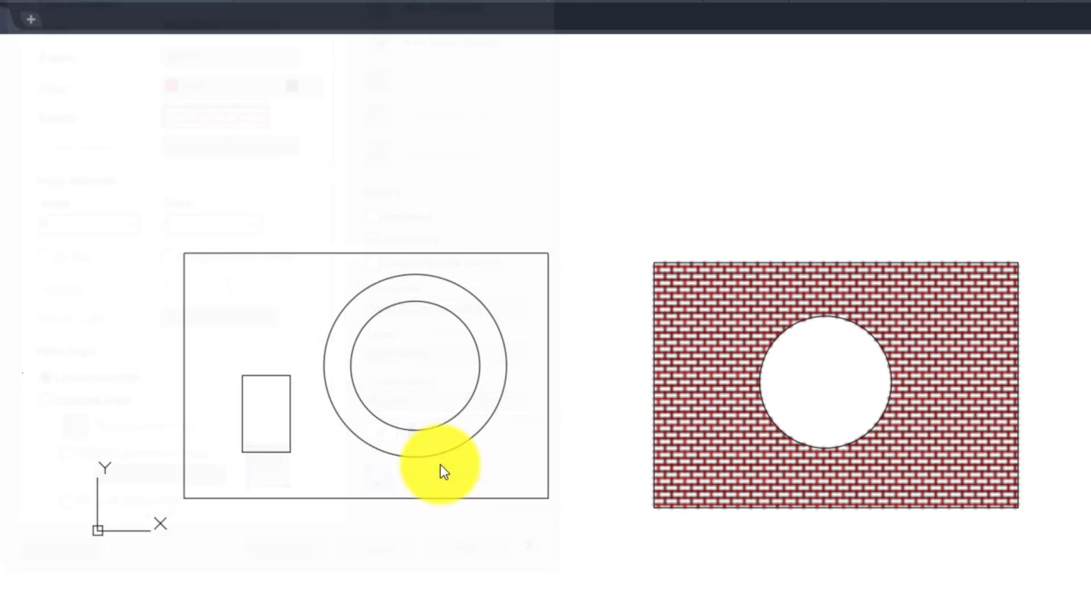
click(707, 352)
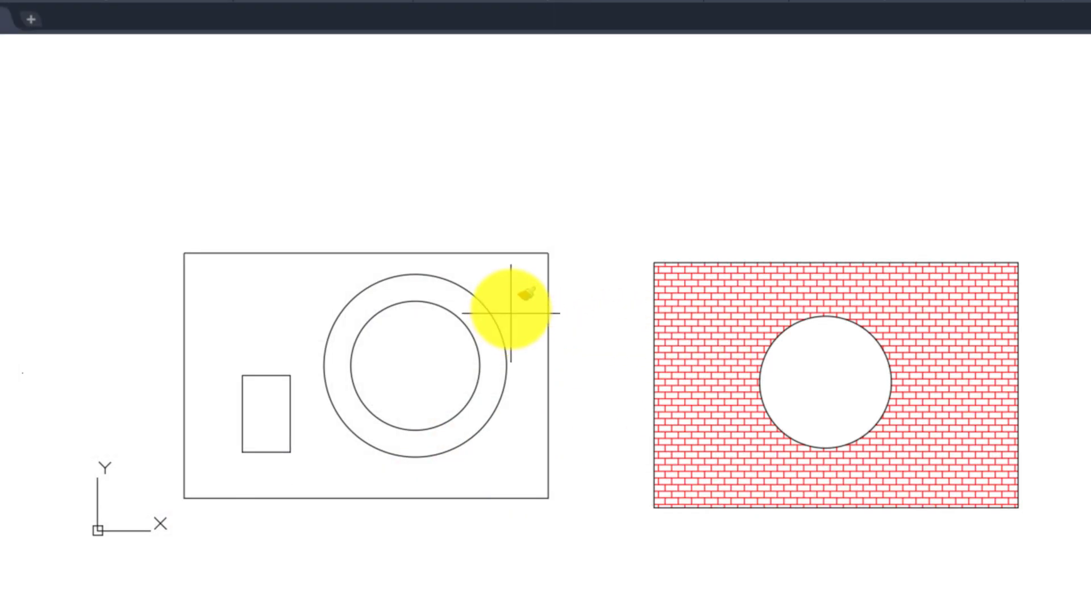
click(510, 290)
click(509, 289)
key(Return)
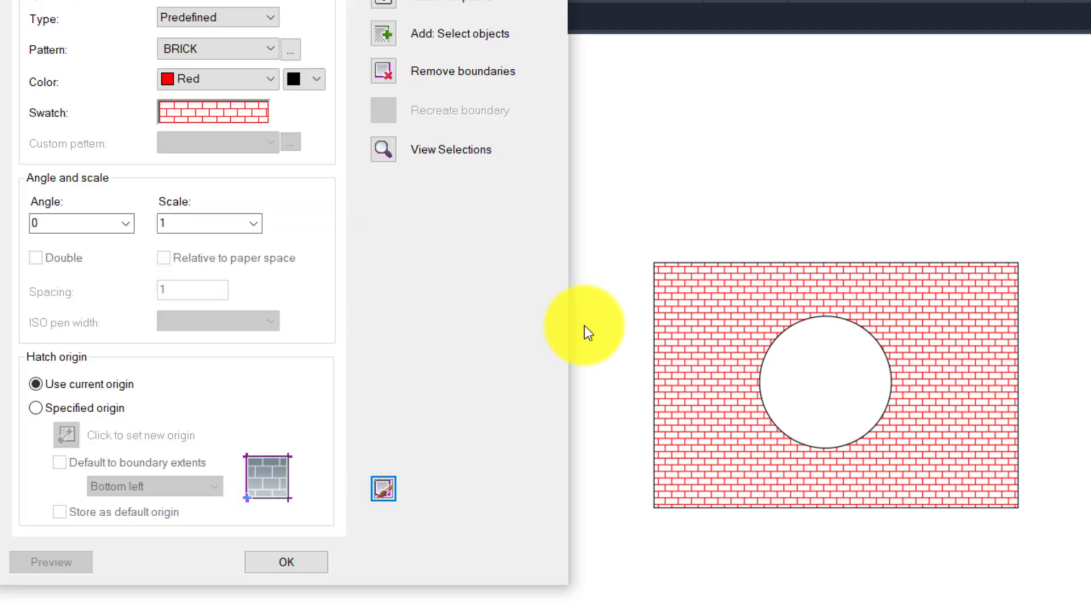
click(267, 555)
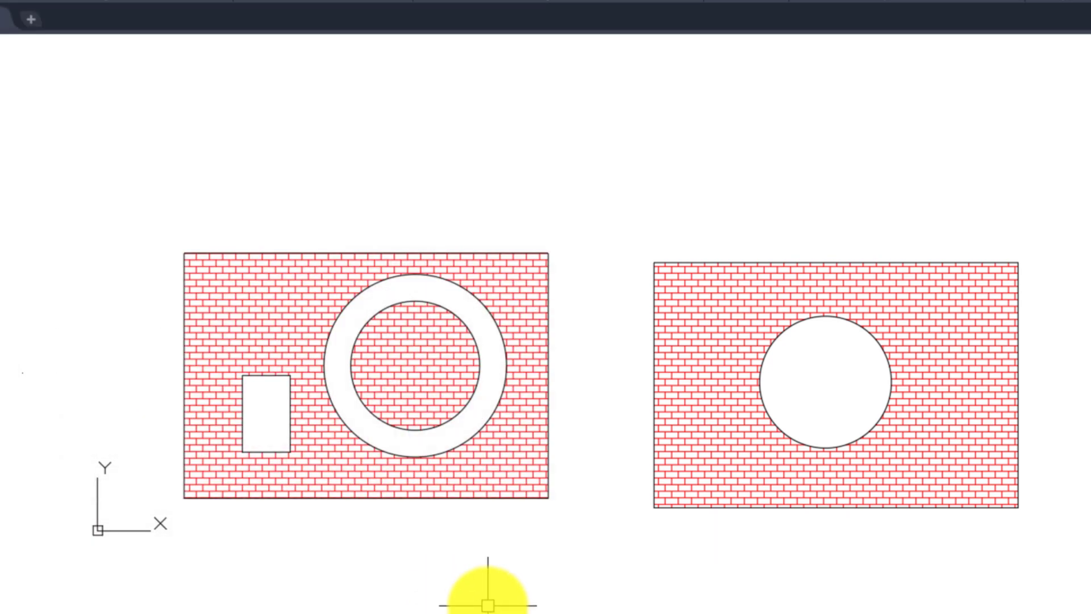
- Start a new hatch of the User defined type with an angle of 30 and the Double option on
key(Return)
click(271, 17)
click(242, 50)
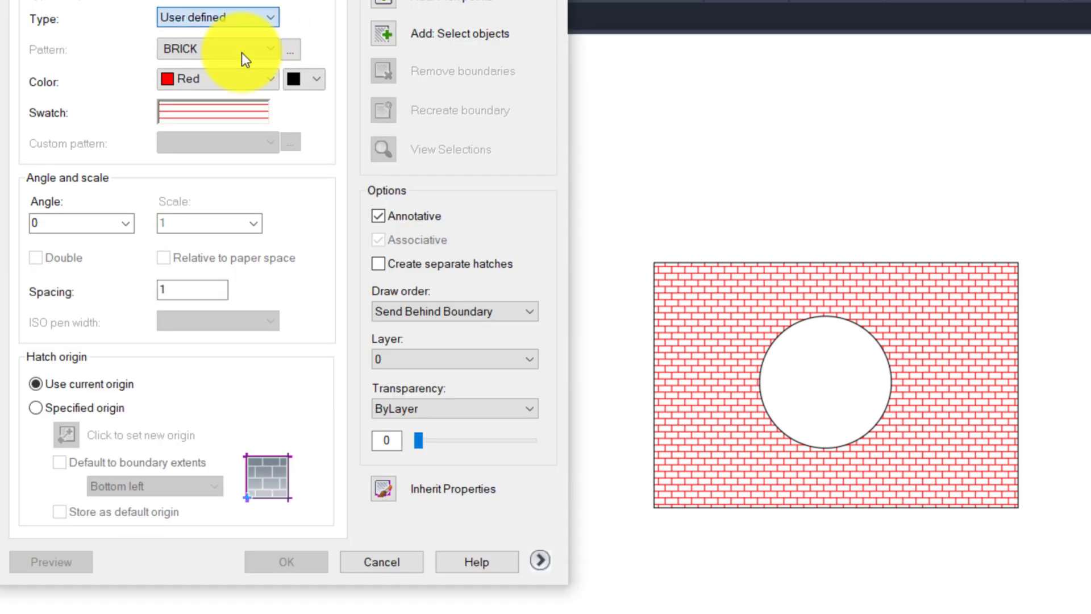
double_click(54, 223)
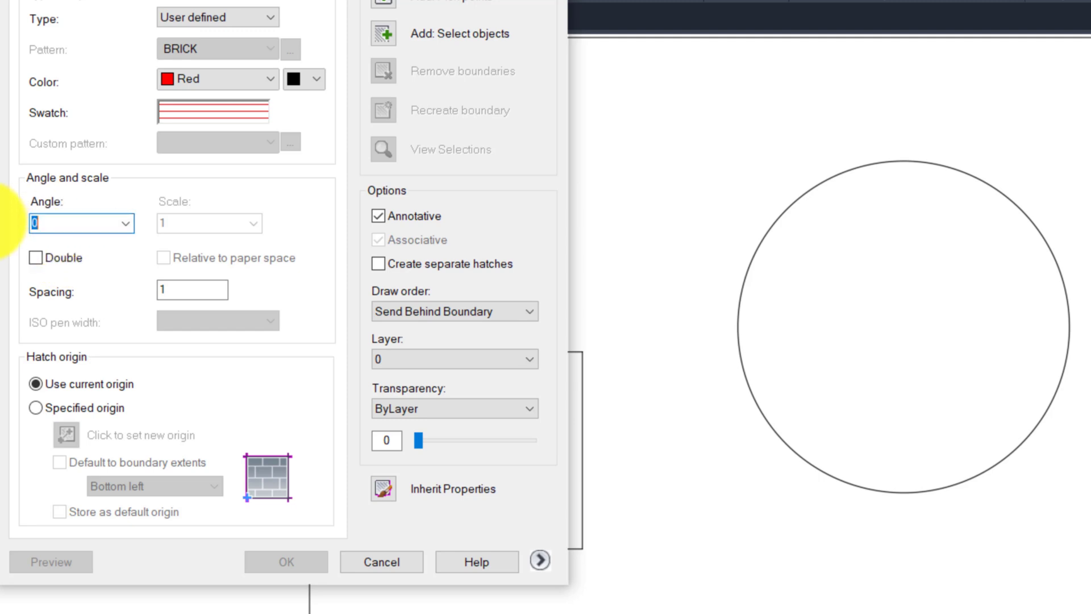
text(30)
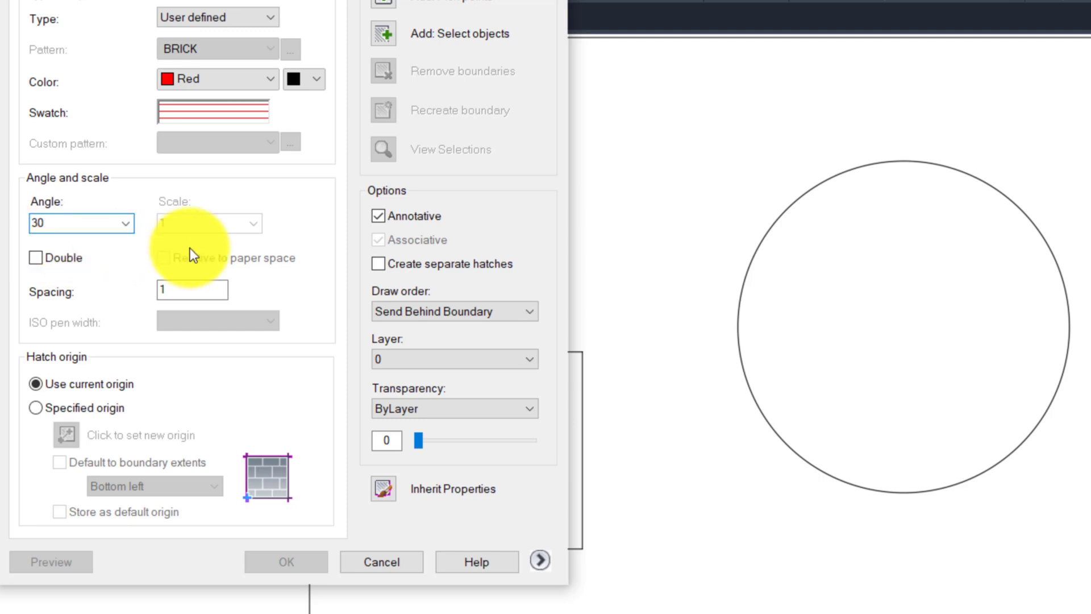
click(174, 290)
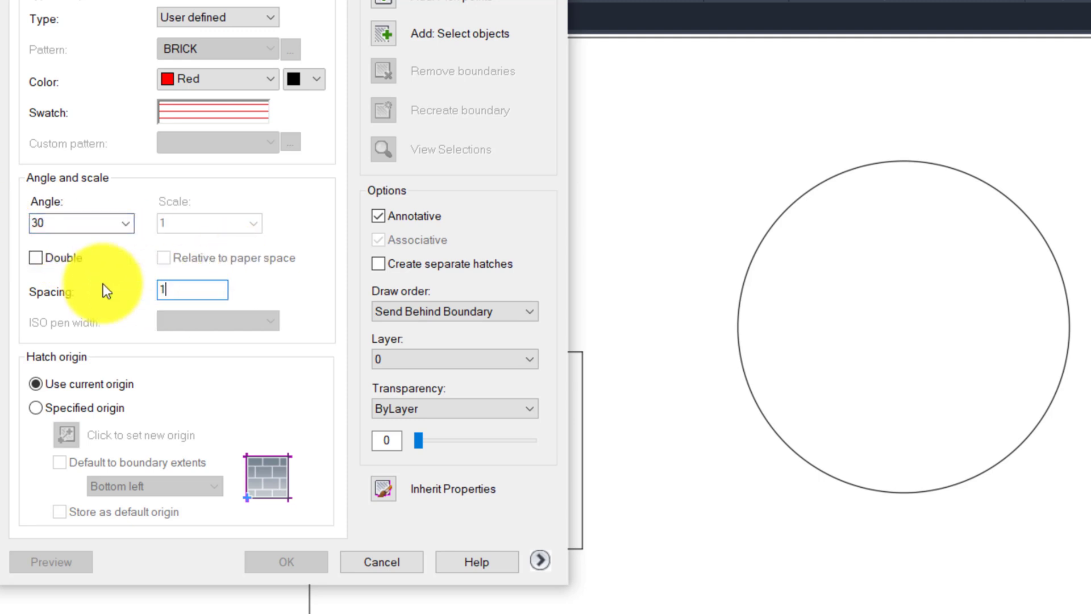
click(35, 257)
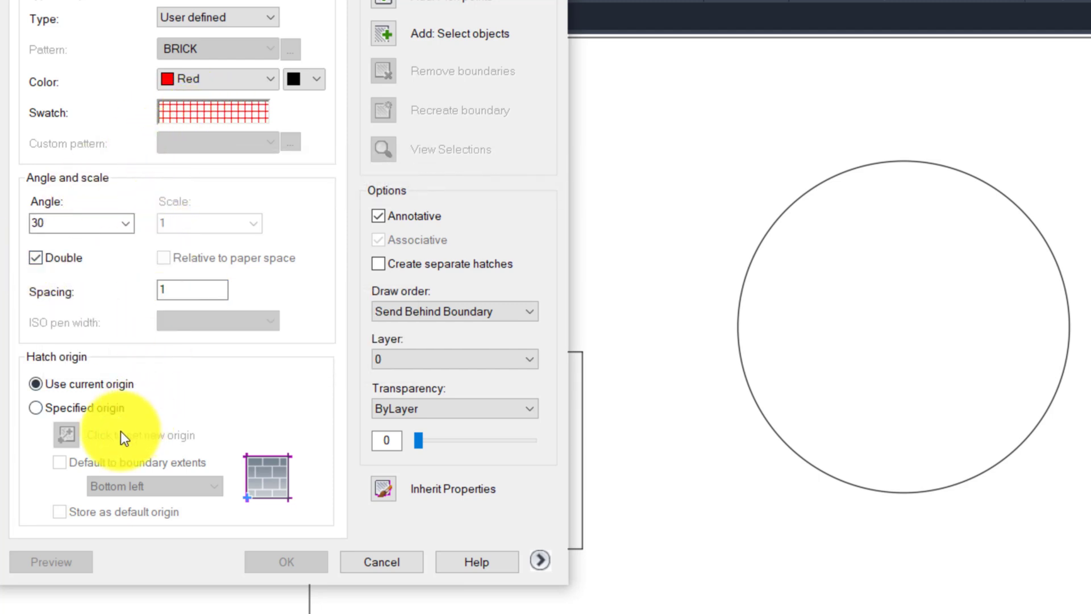
- Pick the area inside the large rectangle, around the circle and small rectangle, as the hatch boundary
click(383, 3)
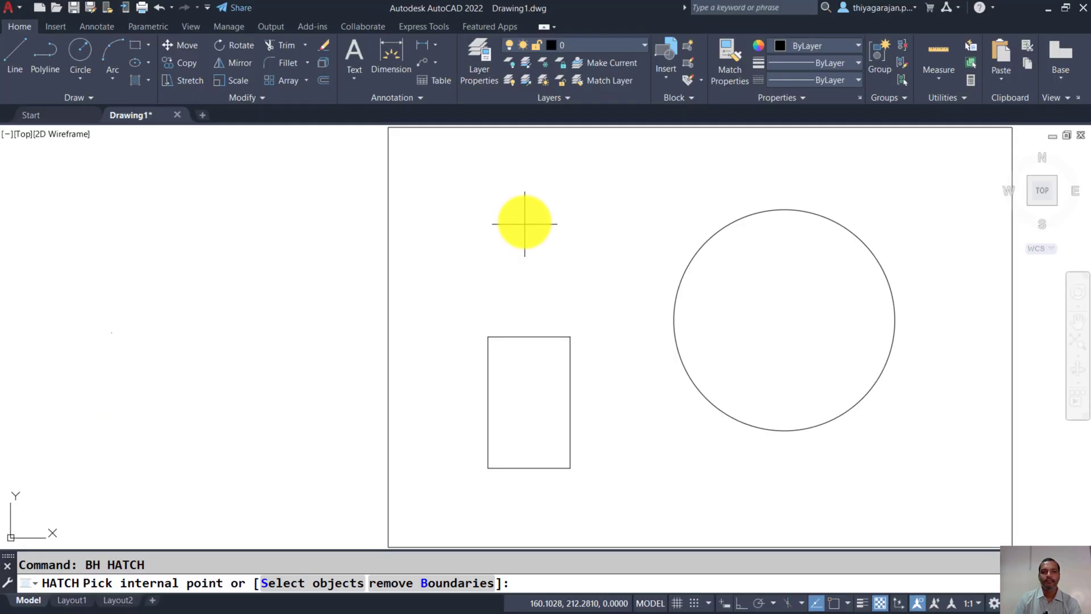
click(322, 222)
mouse_move(416, 56)
mouse_down()
mouse_move(206, 59)
mouse_move(264, 49)
mouse_up()
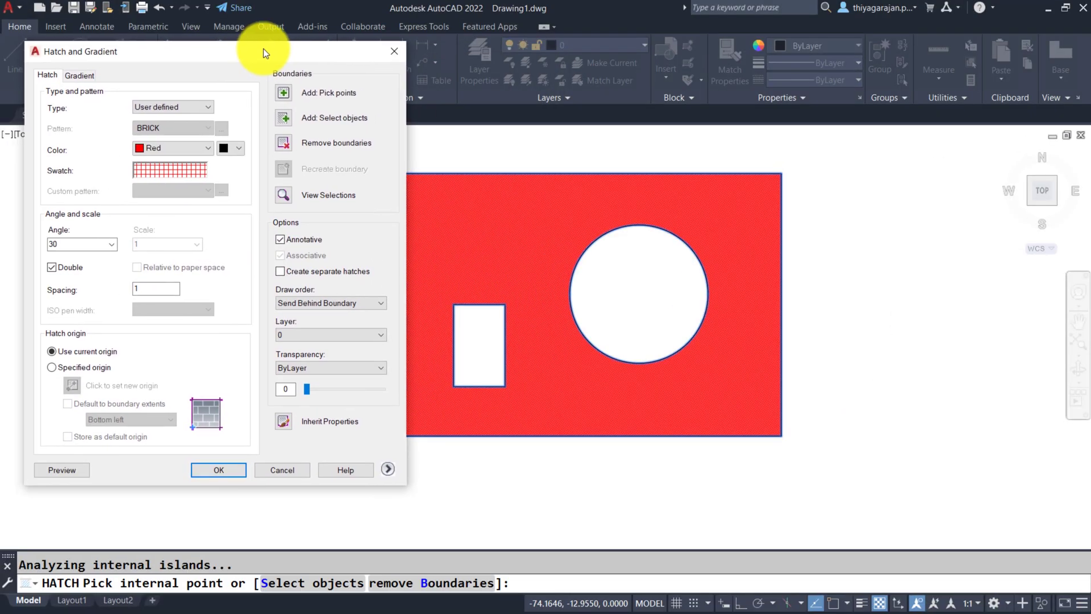
- Set the user-defined hatch's spacing to 5 and preview it in the large rectangle
double_click(146, 288)
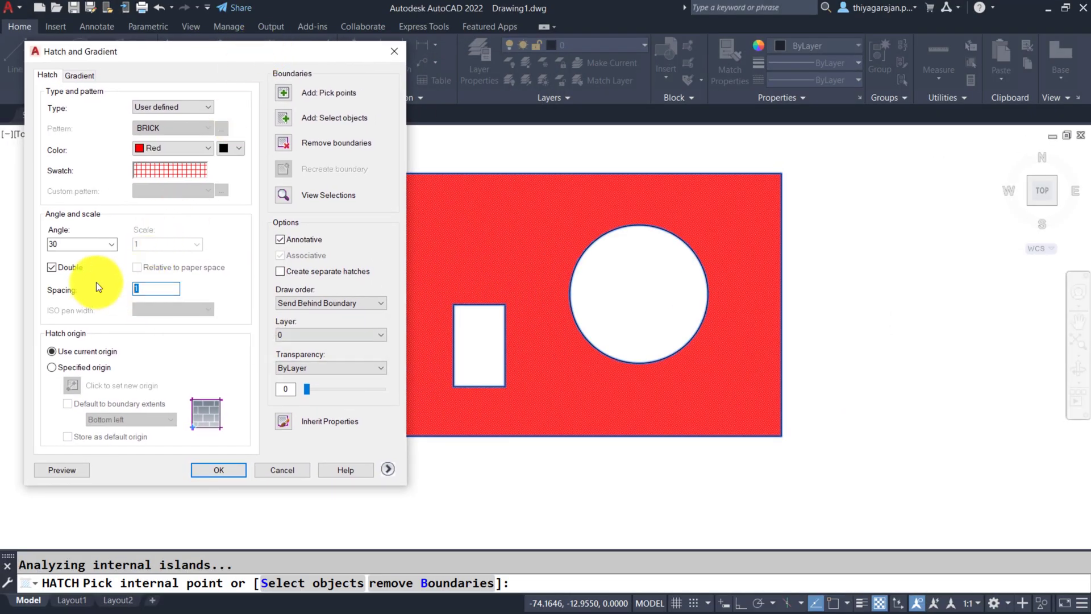
text(5)
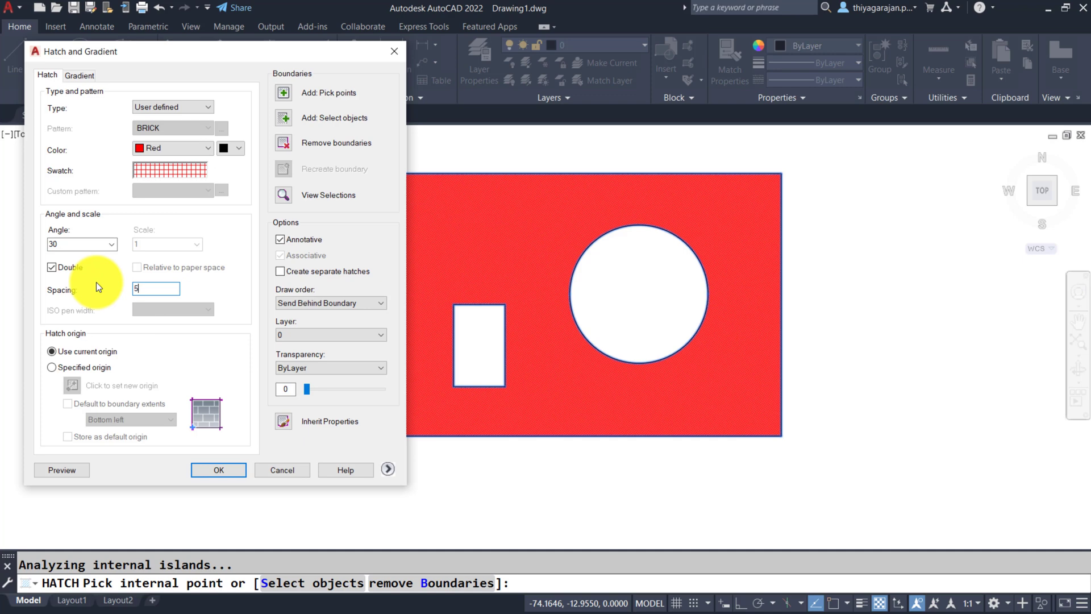
click(57, 469)
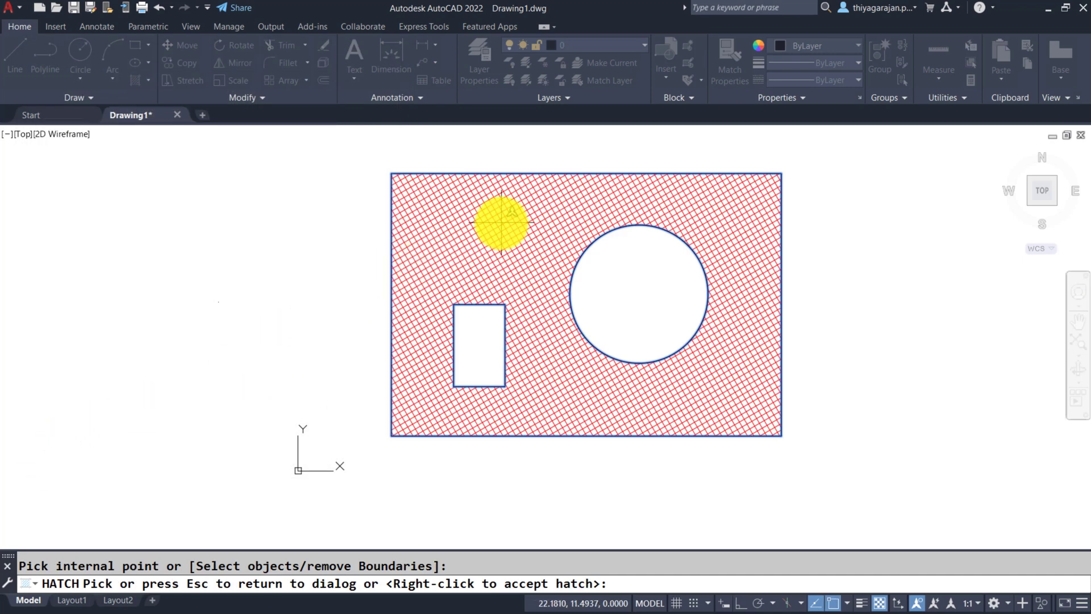
key(Escape)
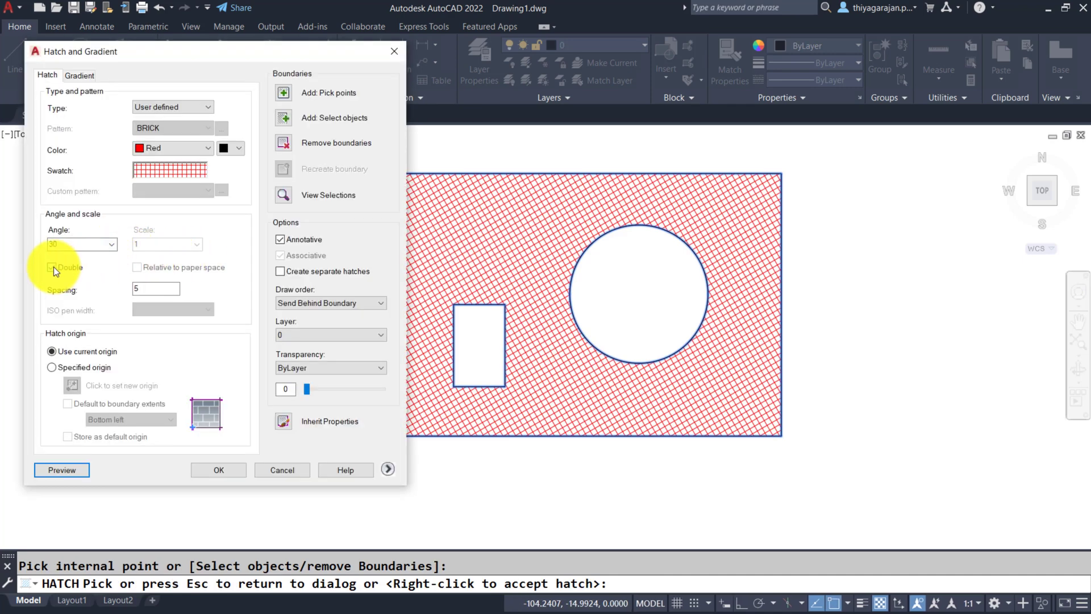
- Turn off the Double option and preview the hatch as single lines at 30 degrees
click(53, 267)
click(62, 469)
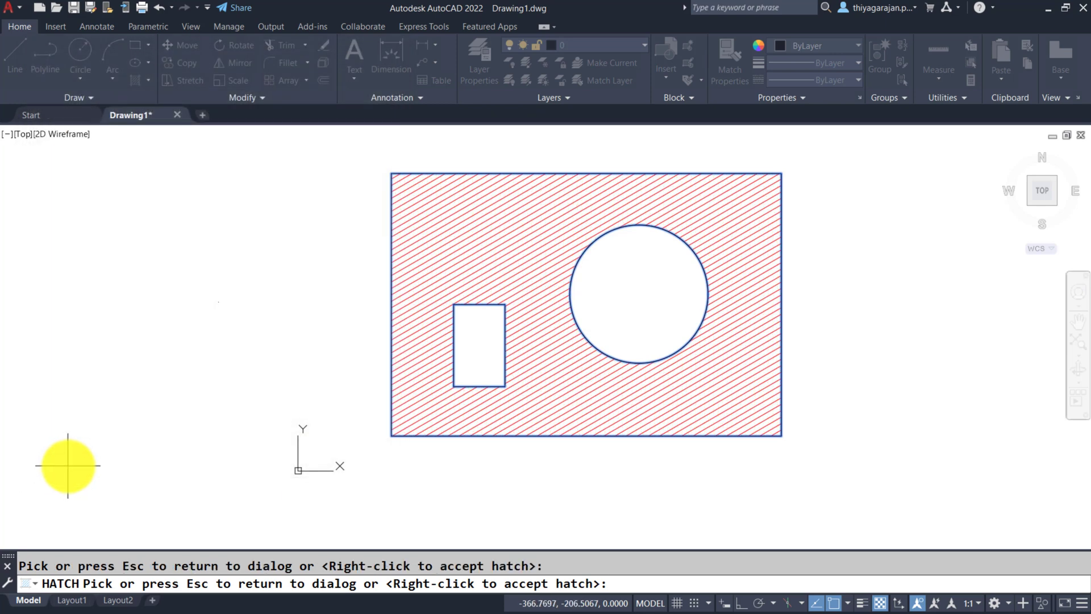
key(Escape)
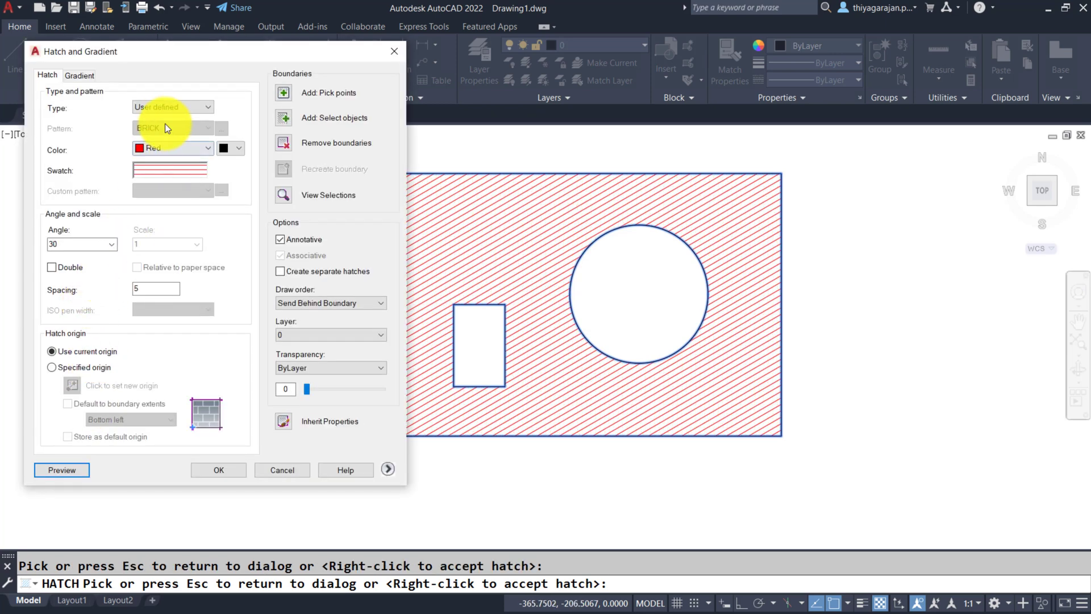
- Show the two-color gradient options and examine the index colors available for Color 1
click(79, 76)
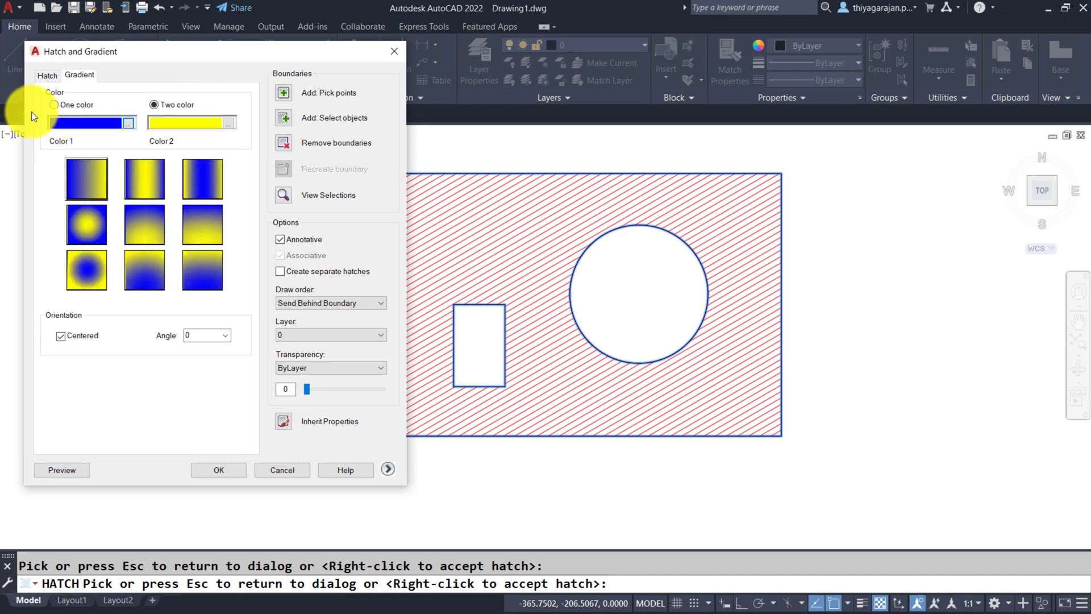
click(129, 124)
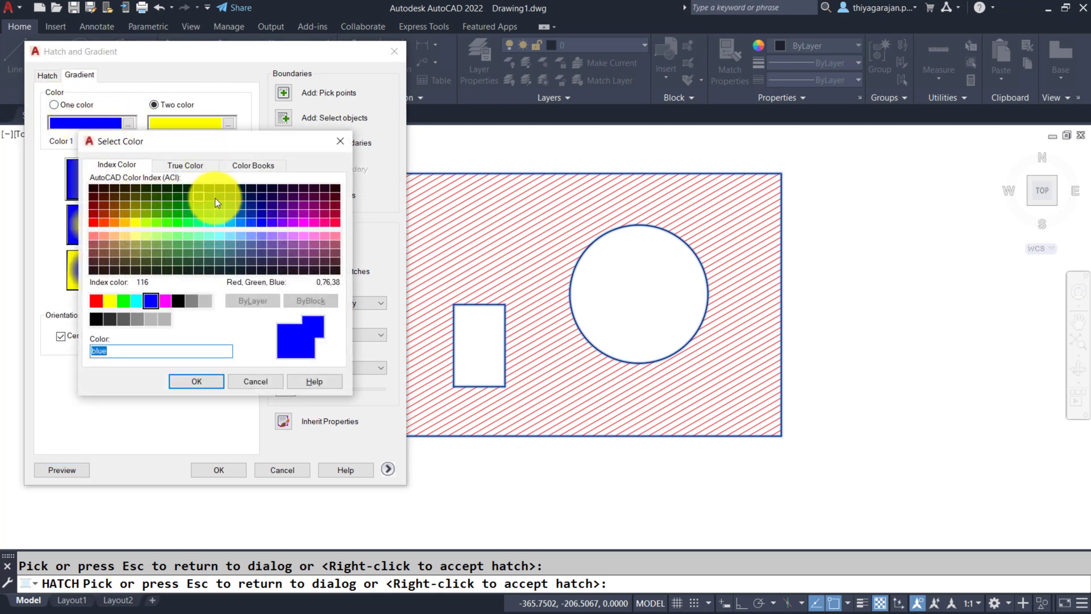
click(339, 141)
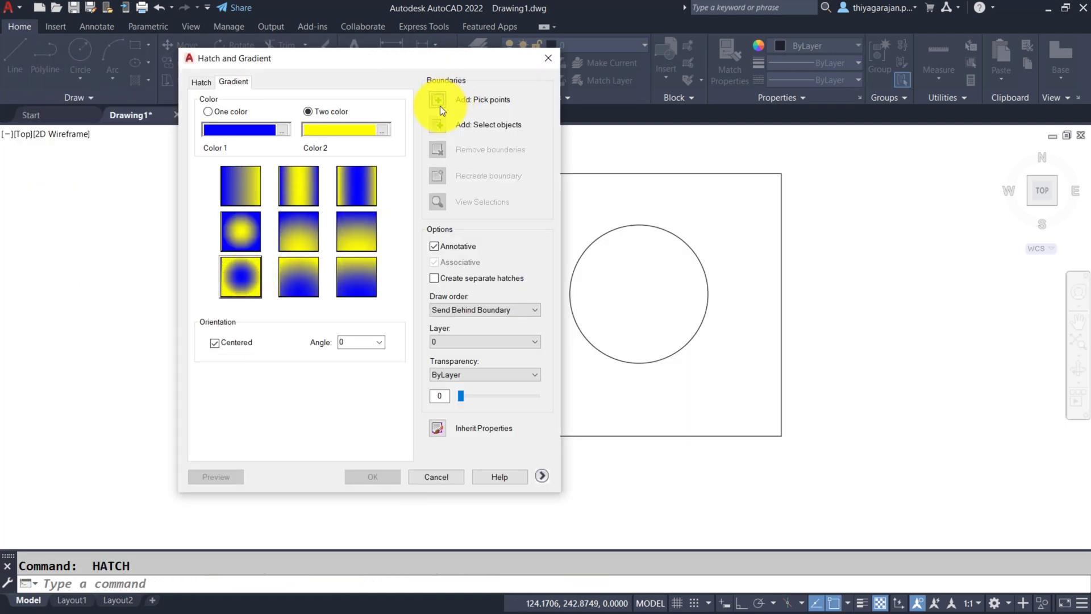
- Fill the circle with the two-color radial gradient that has a blue center and yellow edge
click(446, 94)
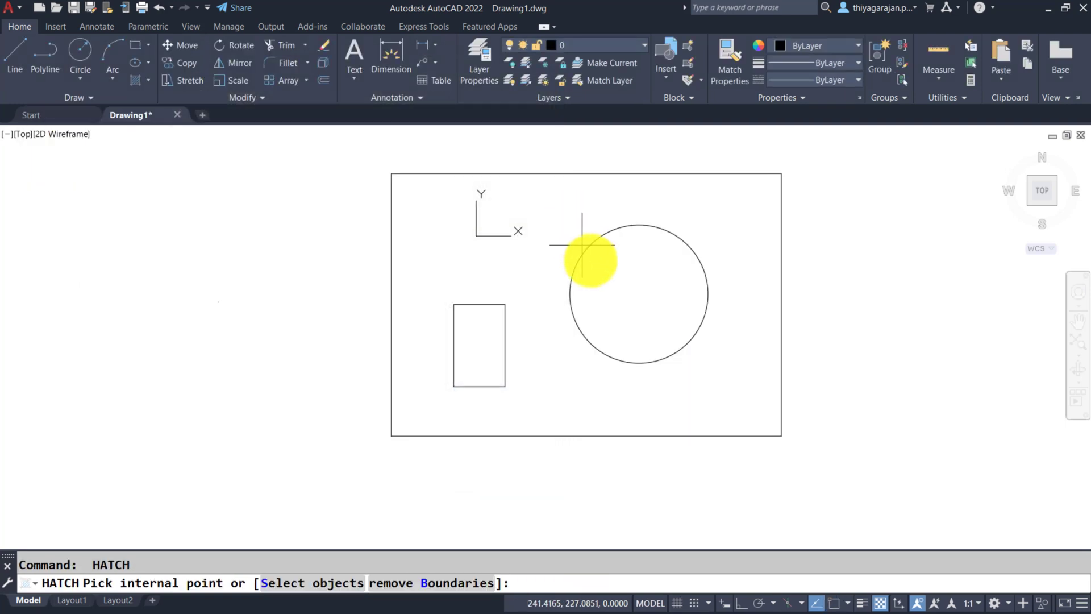
click(585, 255)
click(630, 289)
key(Return)
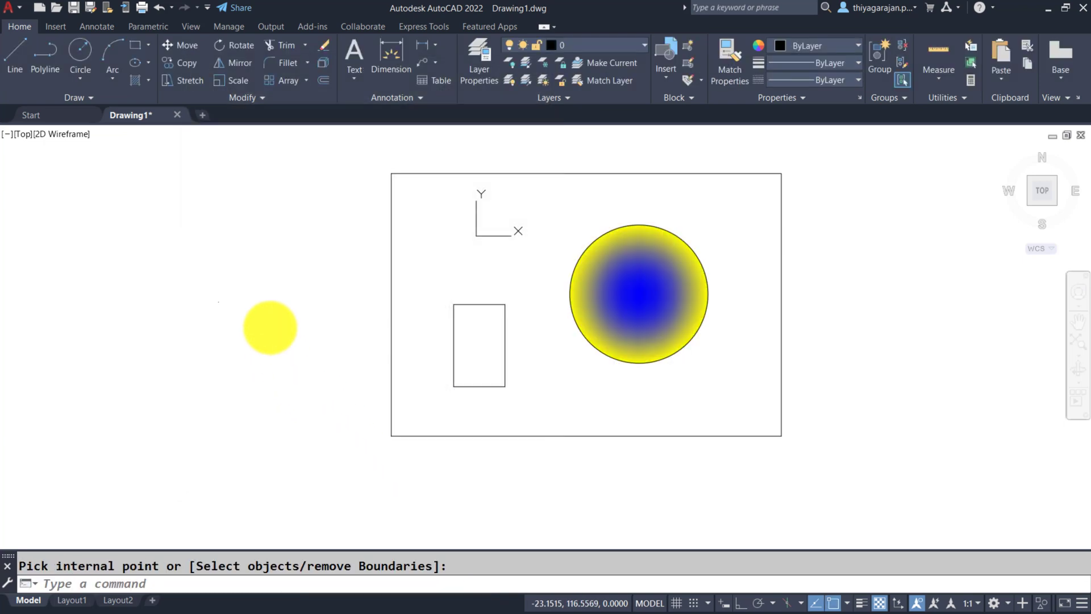
- Fill the small rectangle with the two-color gradient that has a blue middle band and yellow sides
click(236, 79)
click(299, 187)
click(435, 97)
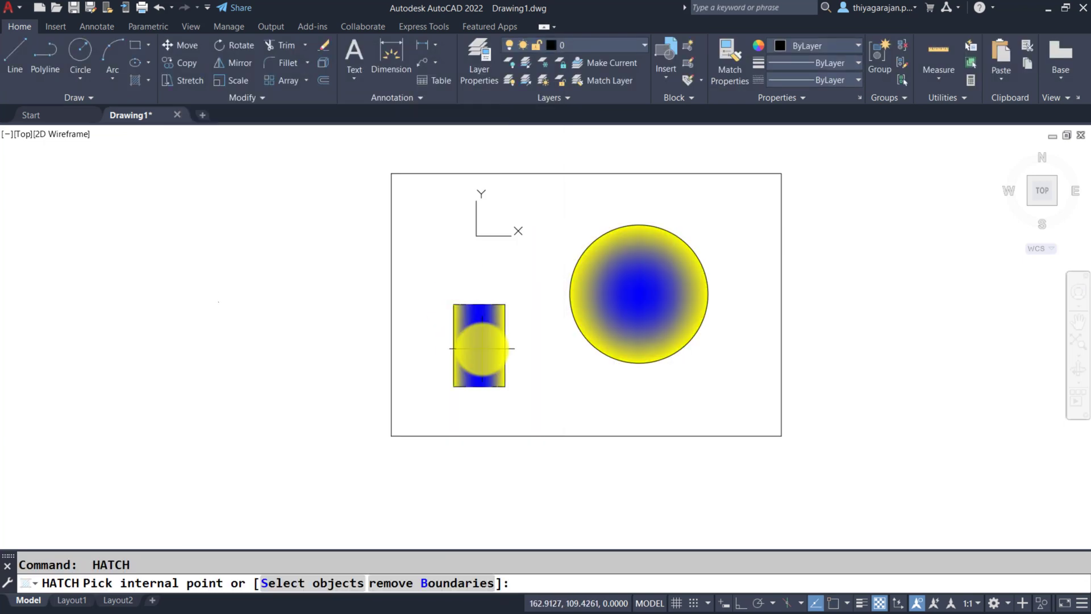
click(478, 346)
key(Return)
- Apply a one-color cyan gradient to the large rectangle's area around the circle and small rectangle
click(209, 113)
click(282, 130)
click(287, 309)
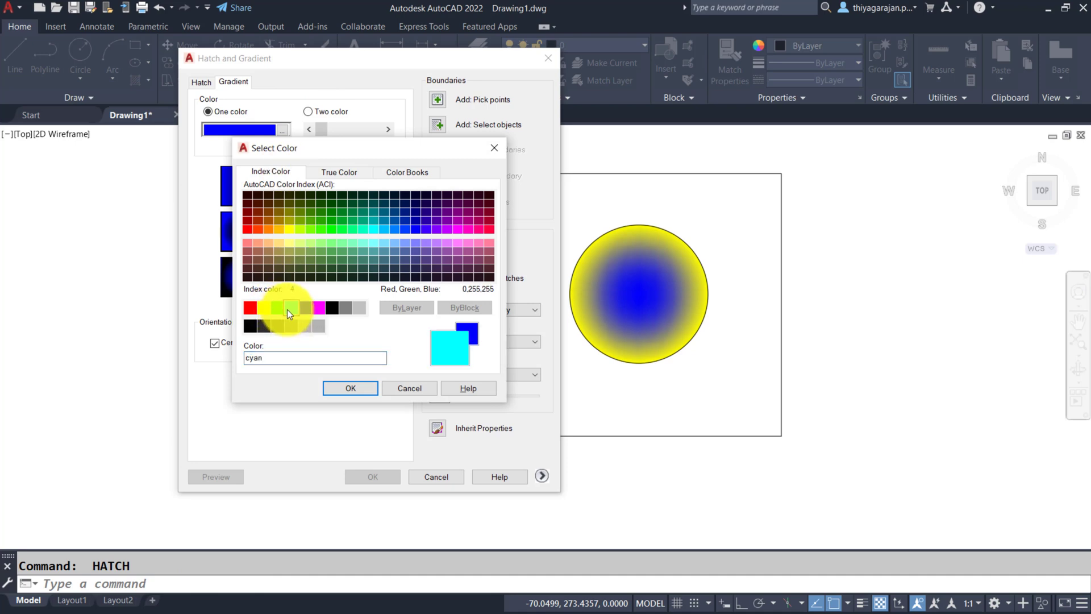
click(350, 384)
click(439, 97)
click(535, 289)
key(Return)
click(372, 475)
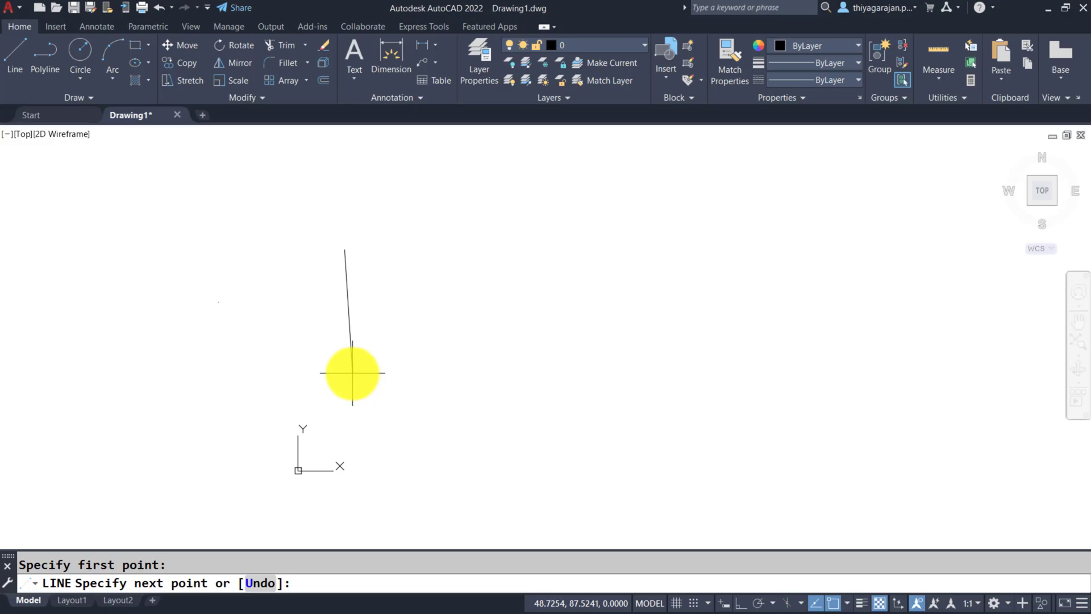
text(270)
key(Return)
text(@30<0)
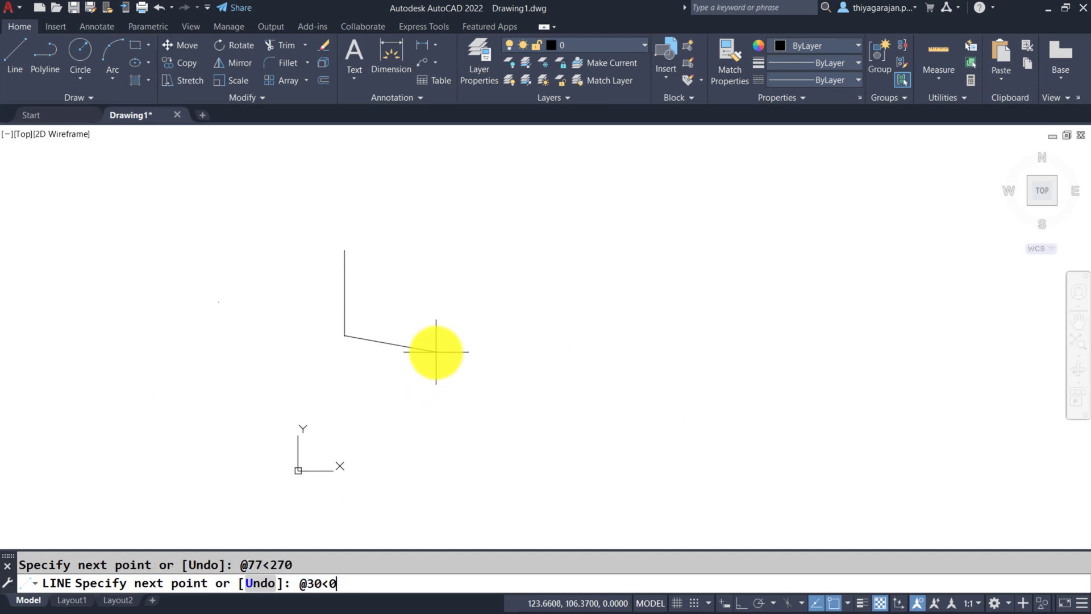
key(Return)
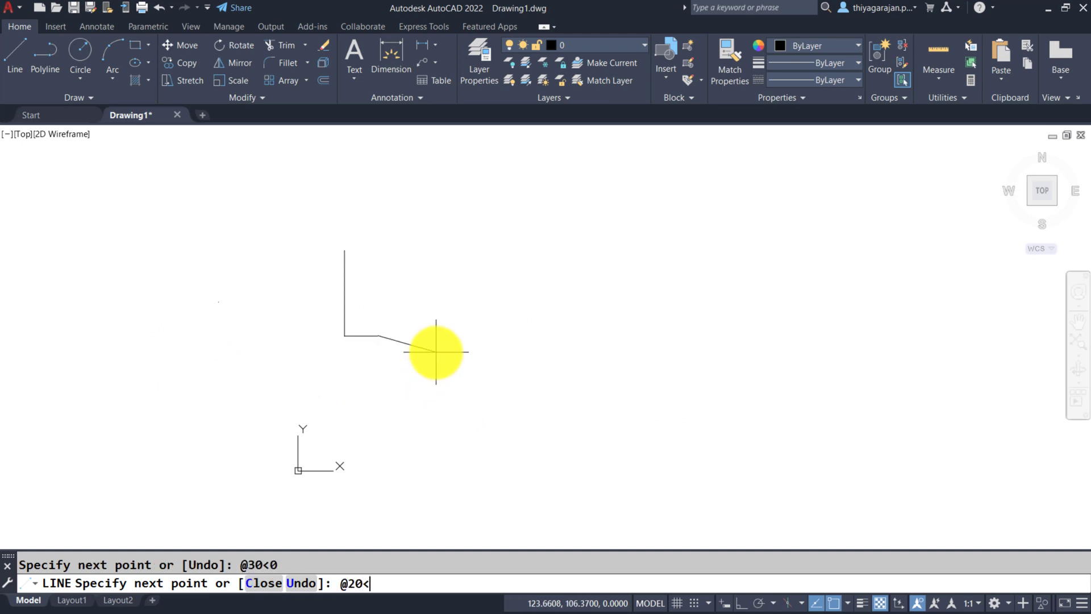
text(@20<30)
key(Return)
text(30<0)
key(Return)
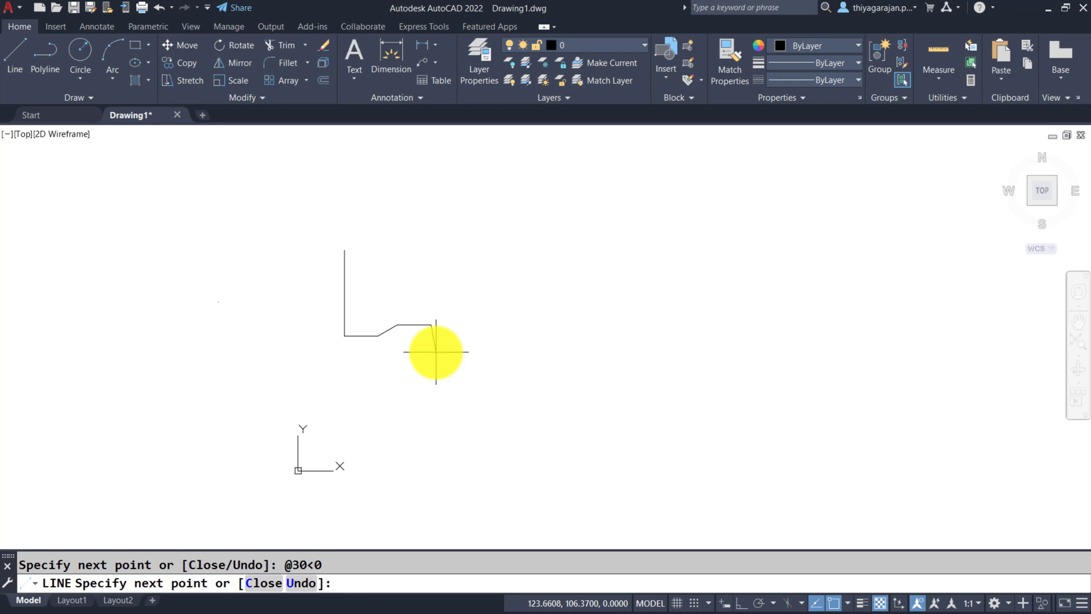
key(Return)
- Mirror the profile's lower lines about a horizontal axis through the vertical line's midpoint, keeping the originals
text(mi)
key(Return)
drag(449, 307, 355, 347)
key(Return)
click(345, 293)
click(484, 292)
key(Return)
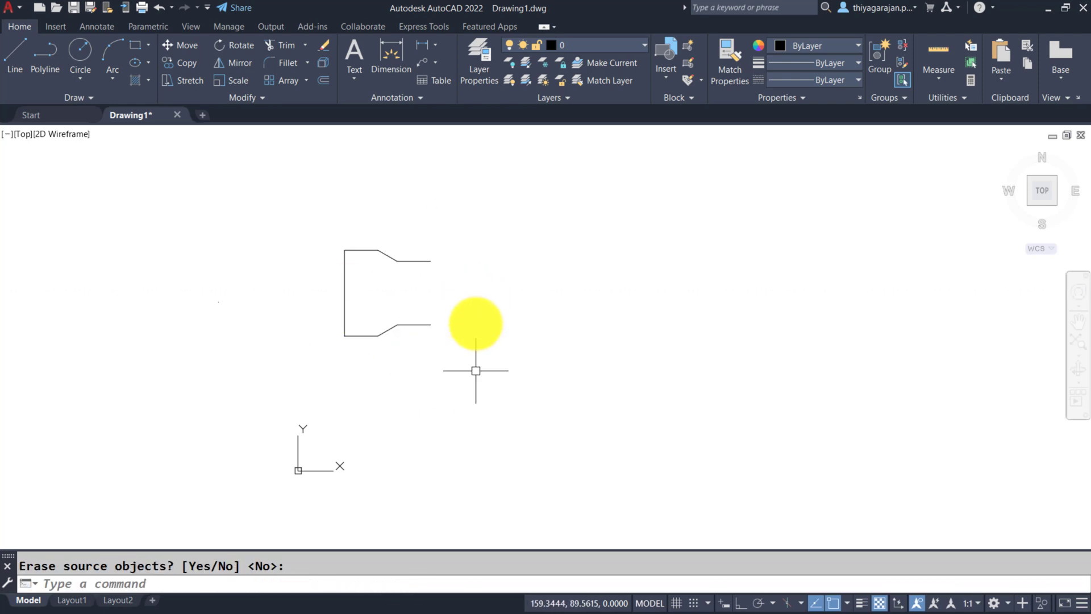
- Draw a vertical line closing the open right end of the profile
text(l)
click(430, 325)
click(430, 261)
- Mirror the whole closed profile about a vertical axis 5 units beyond its right edge, keeping the original
text(mi)
drag(460, 378, 300, 227)
key(Return)
text(5)
click(436, 323)
key(Return)
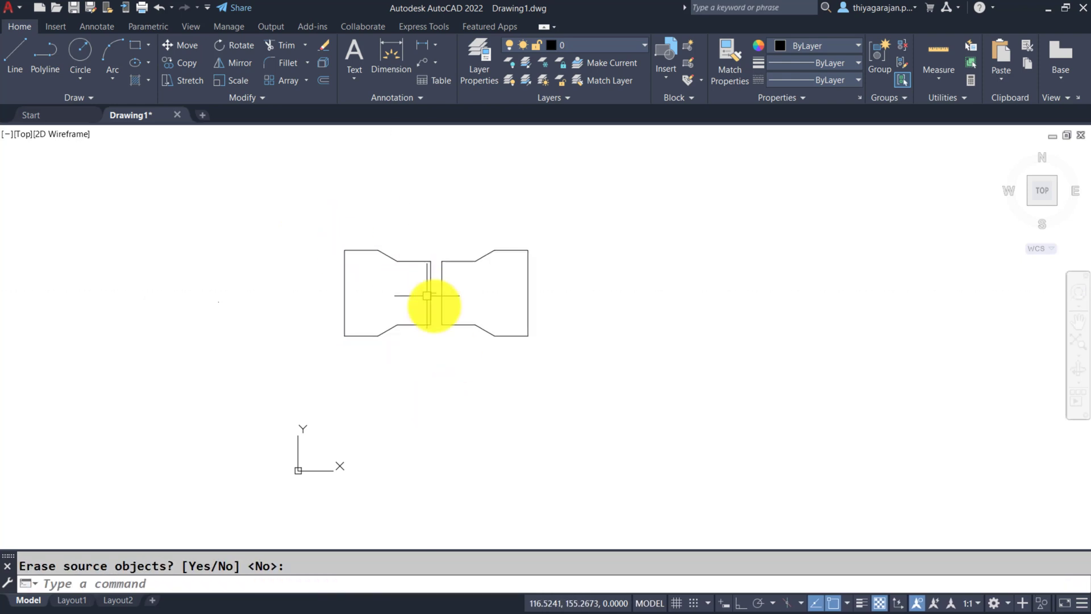
key(Delete)
- Draw a short horizontal line joining the midpoints of the facing edges and a circle centered on it that overlaps both profiles
scroll(407, 279, up, 4)
text(c)
key(Escape)
text(l)
click(495, 316)
click(466, 315)
key(Return)
text(c)
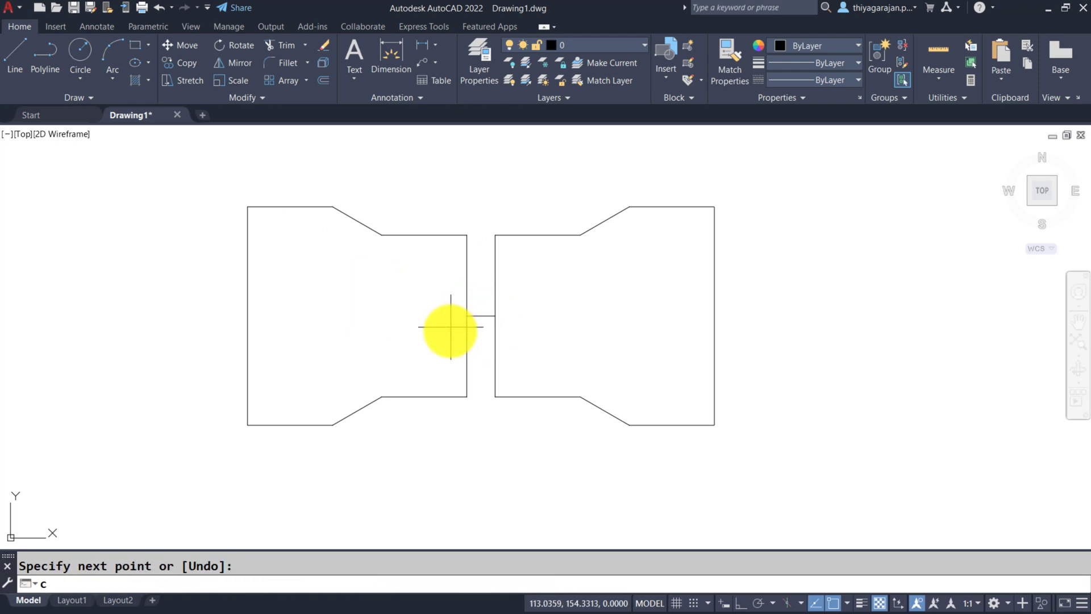
click(481, 316)
click(532, 331)
- Draw a narrow upright ellipse inside the left profile
text(el)
click(300, 311)
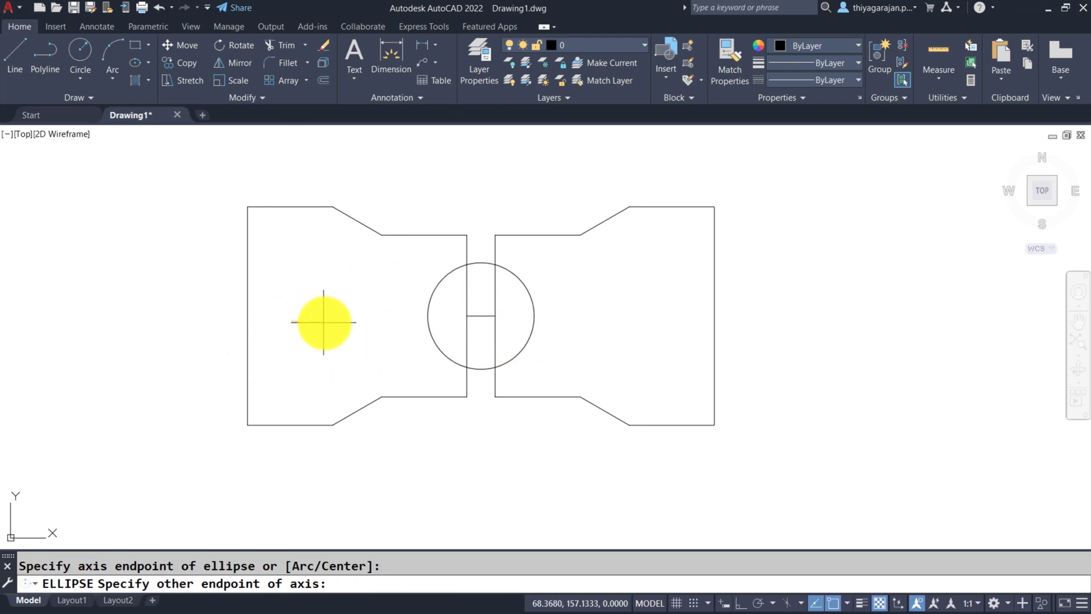
click(307, 257)
click(323, 321)
- Draw a six-sided polygon inside the wide end of the right profile
text(pol)
key(Return)
key(Return)
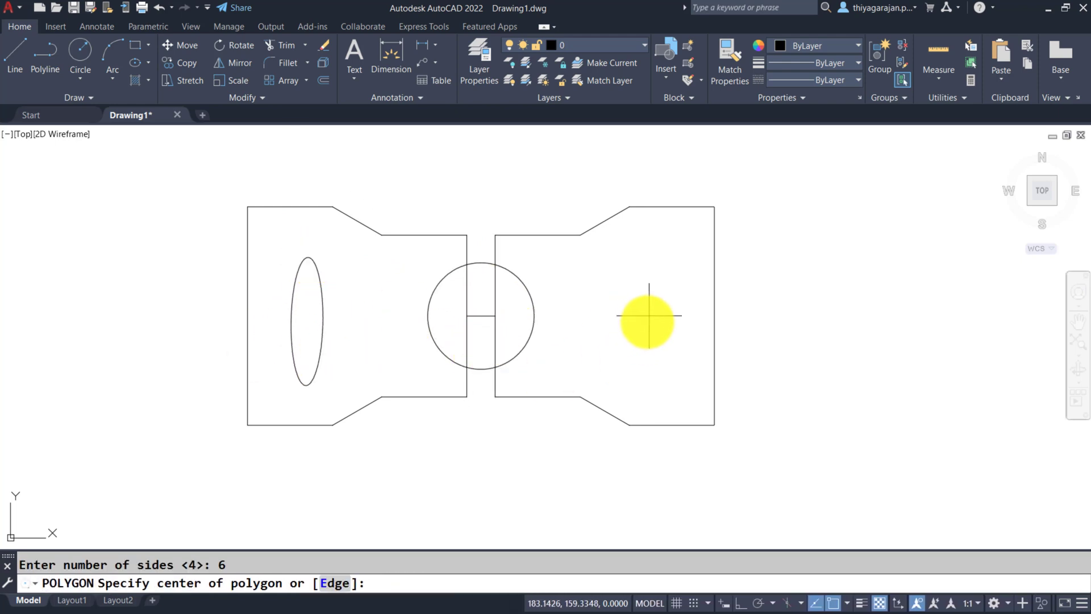
click(650, 310)
key(Return)
click(649, 362)
- Draw a small circle at the center of the hexagon
text(c)
key(Return)
click(648, 315)
click(650, 333)
- Trim away the profile edges and connecting line that lie inside the central circle
text(tr)
key(Return)
drag(455, 296, 506, 333)
key(Return)
scroll(537, 372, up, 2)
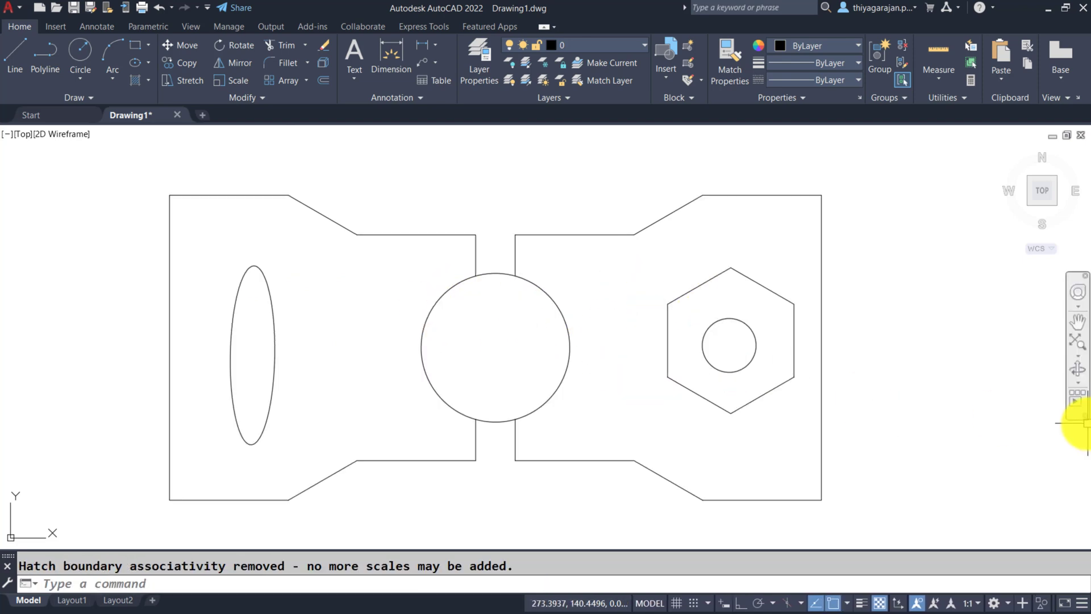
- Start a red hatch with the predefined STEEL pattern, pick inside the left profile around the ellipse, and preview it
text(bh)
key(Return)
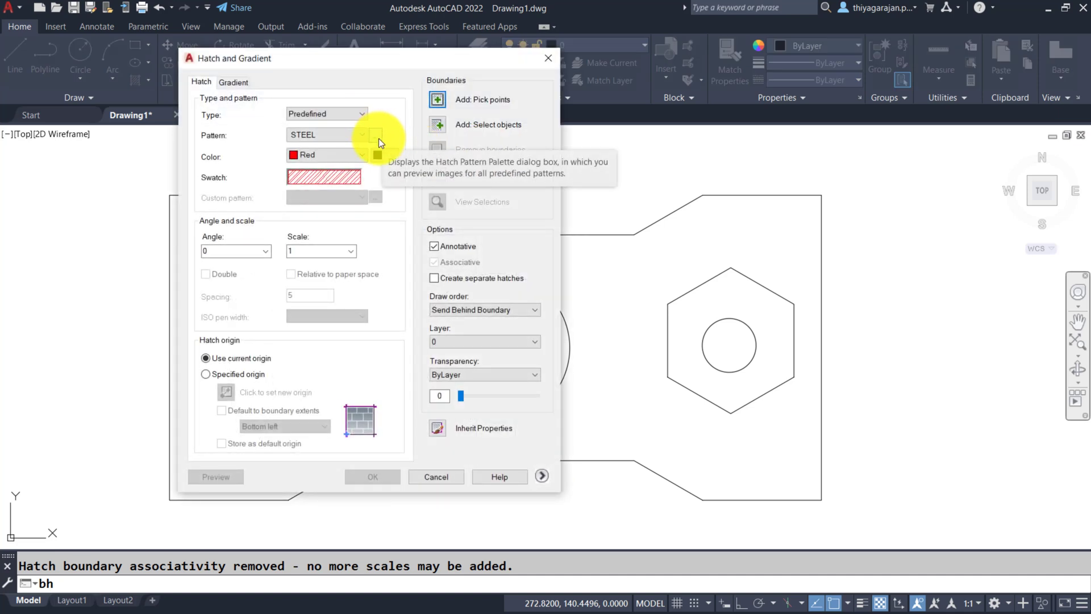
click(433, 102)
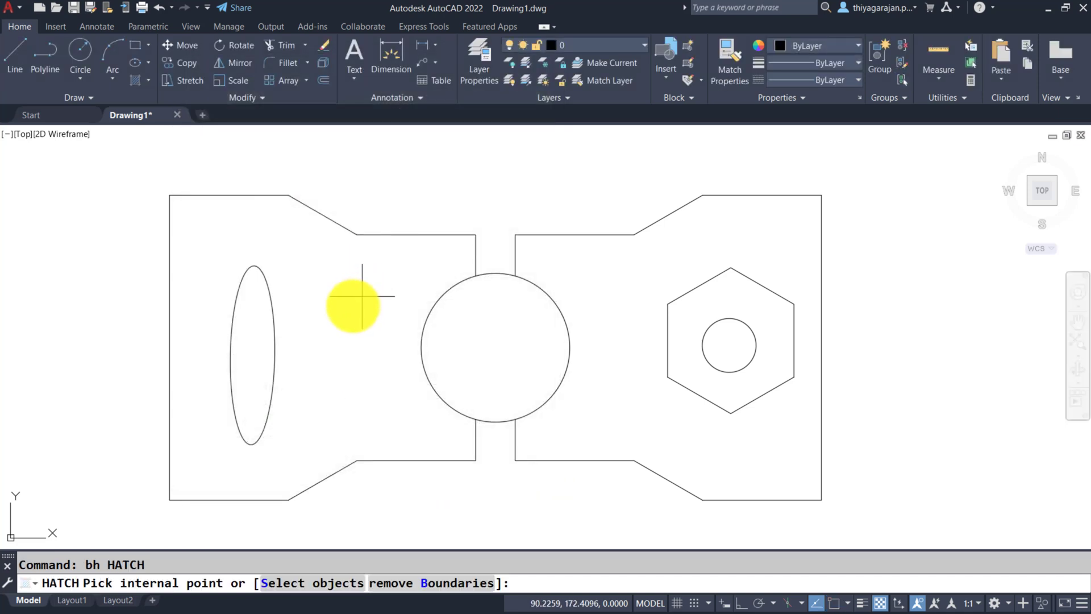
click(338, 322)
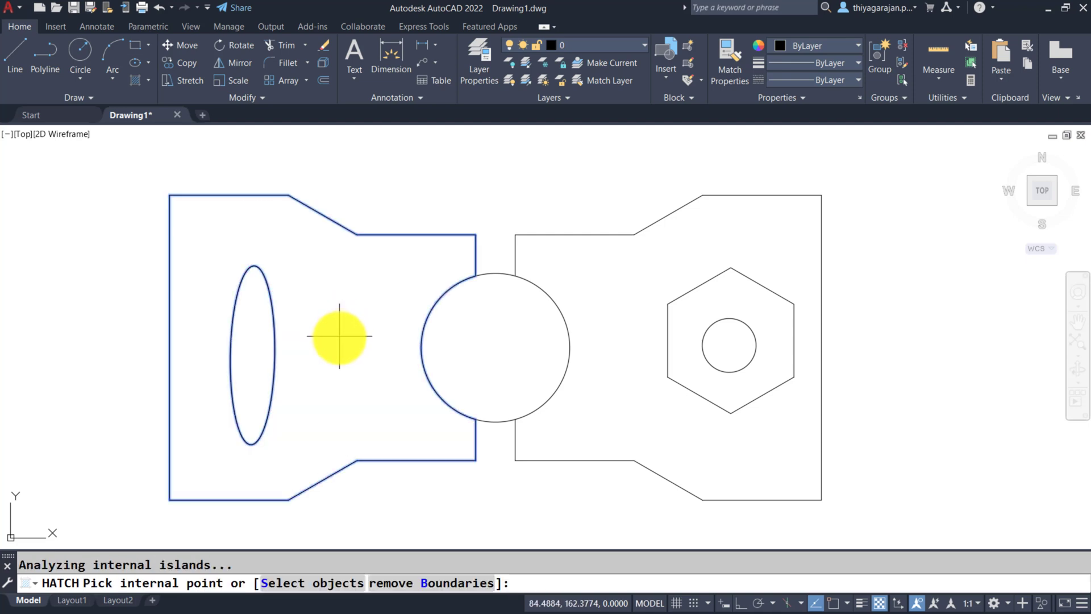
click(806, 421)
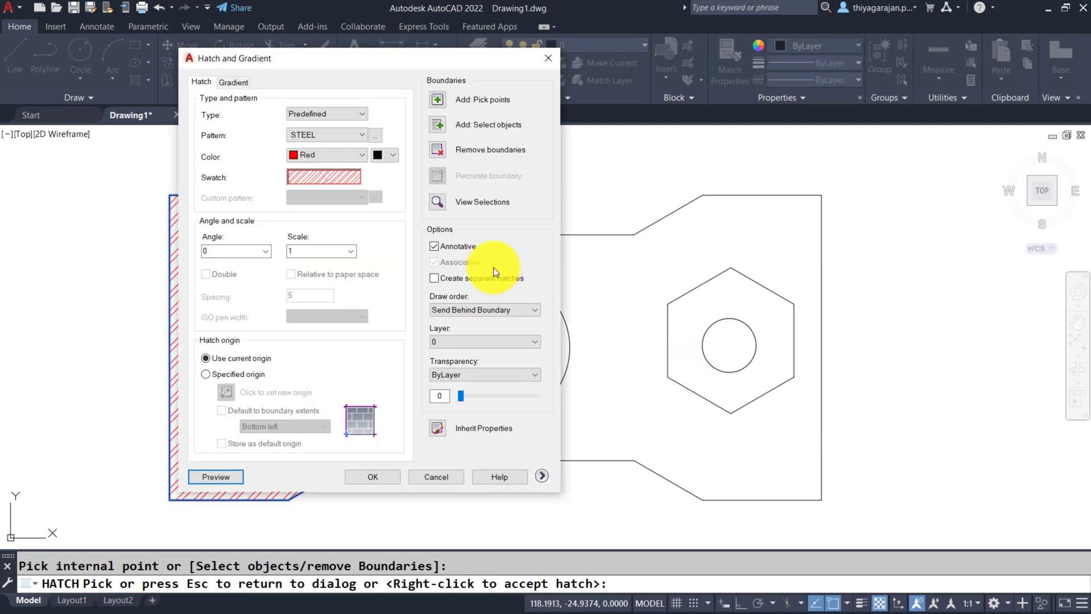
- Add the right profile's area around the hexagon to the STEEL hatch boundaries and preview both sides
click(437, 99)
click(635, 285)
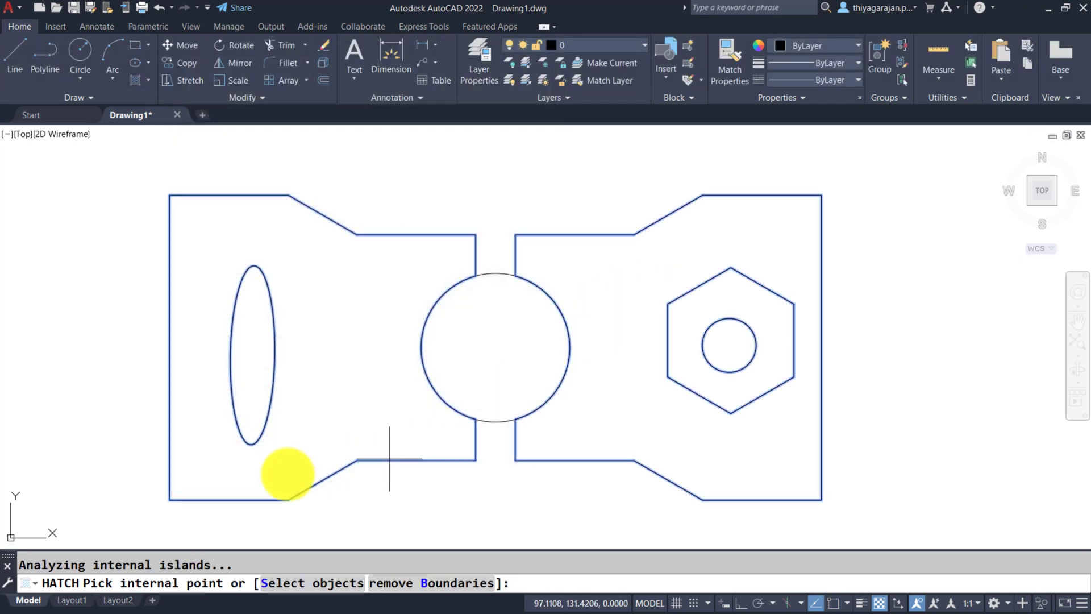
key(Return)
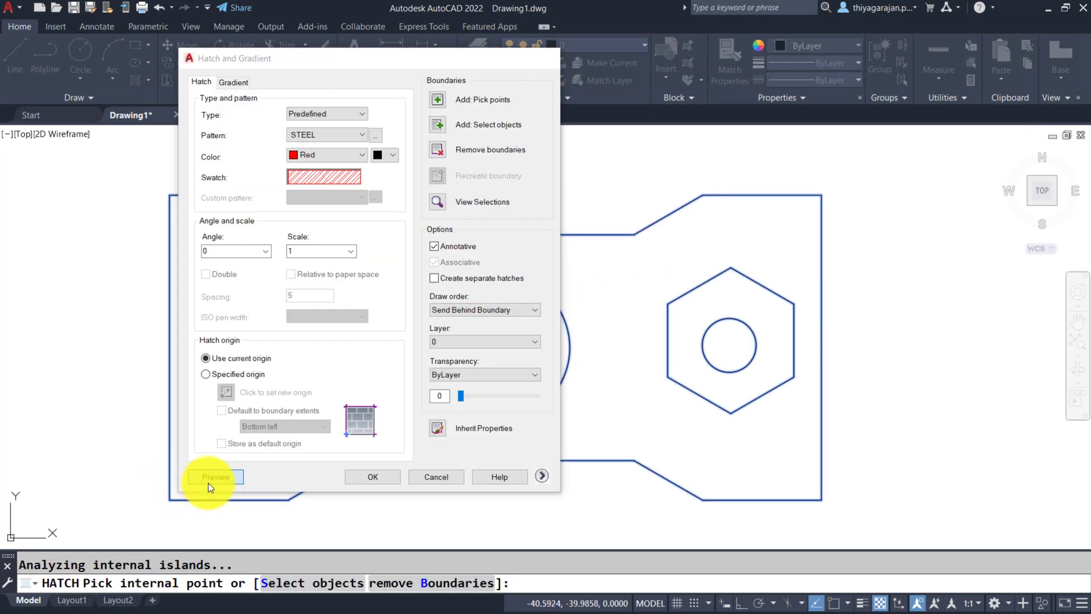
click(208, 481)
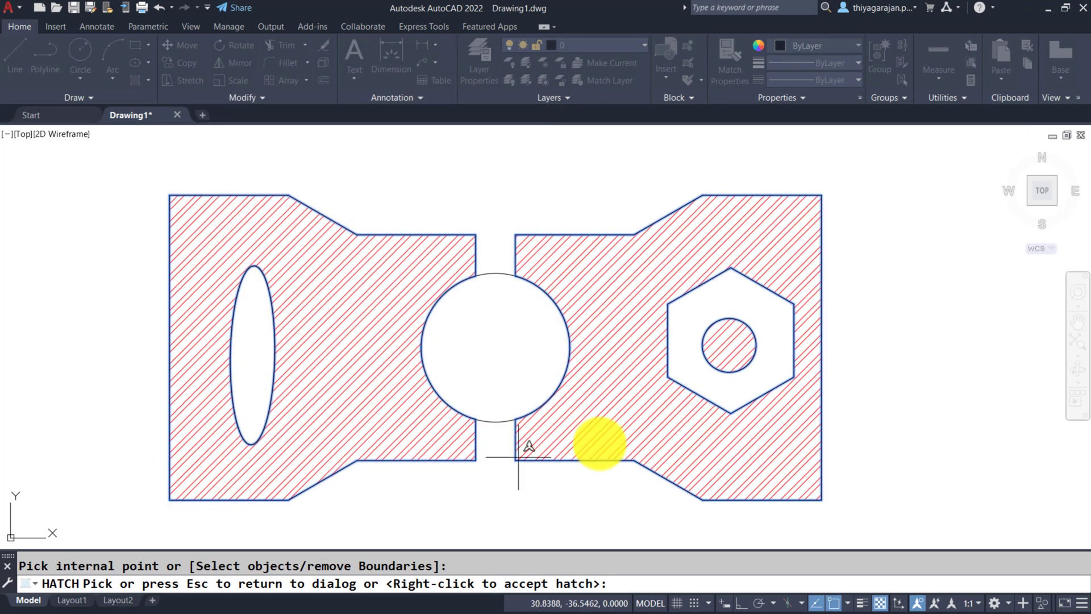
click(755, 375)
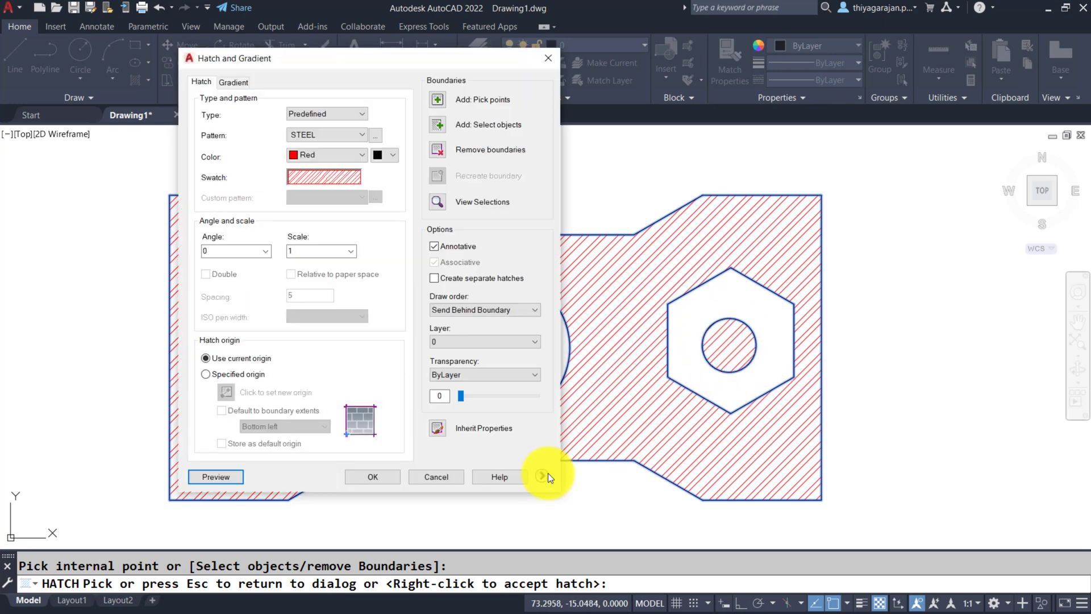
- Expand the additional hatch options and set the island display style to Outer
click(545, 479)
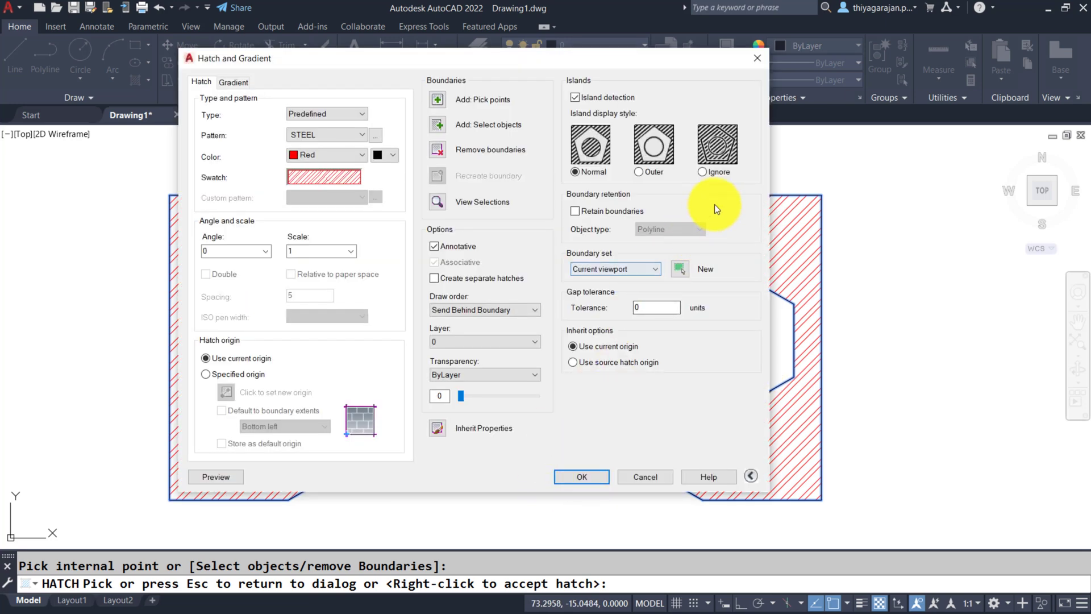
click(638, 169)
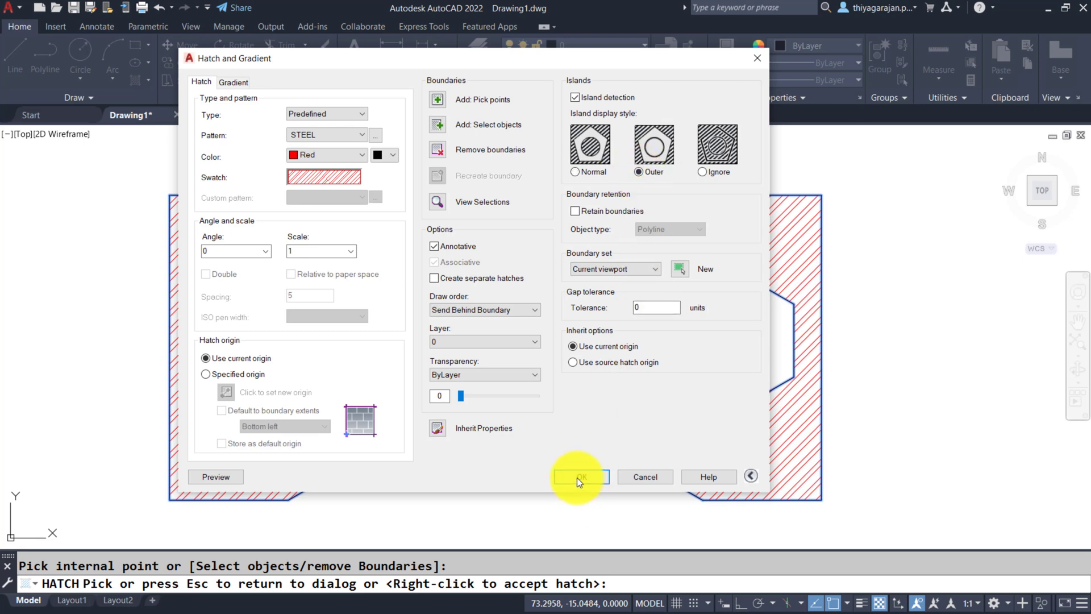
- Apply the red STEEL hatch with Outer island display to both side profiles
click(578, 477)
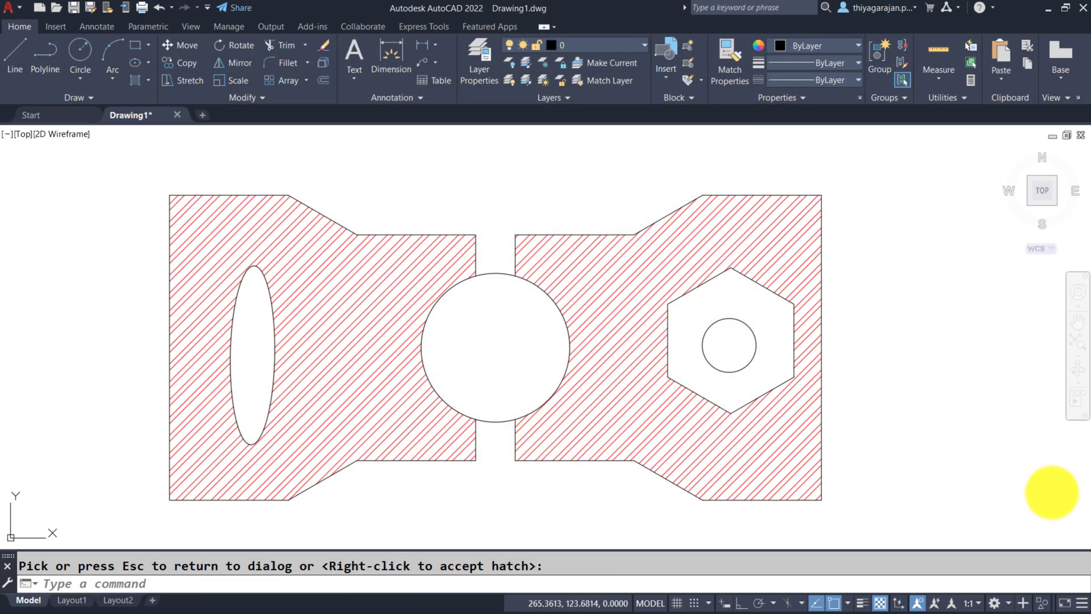
click(1032, 493)
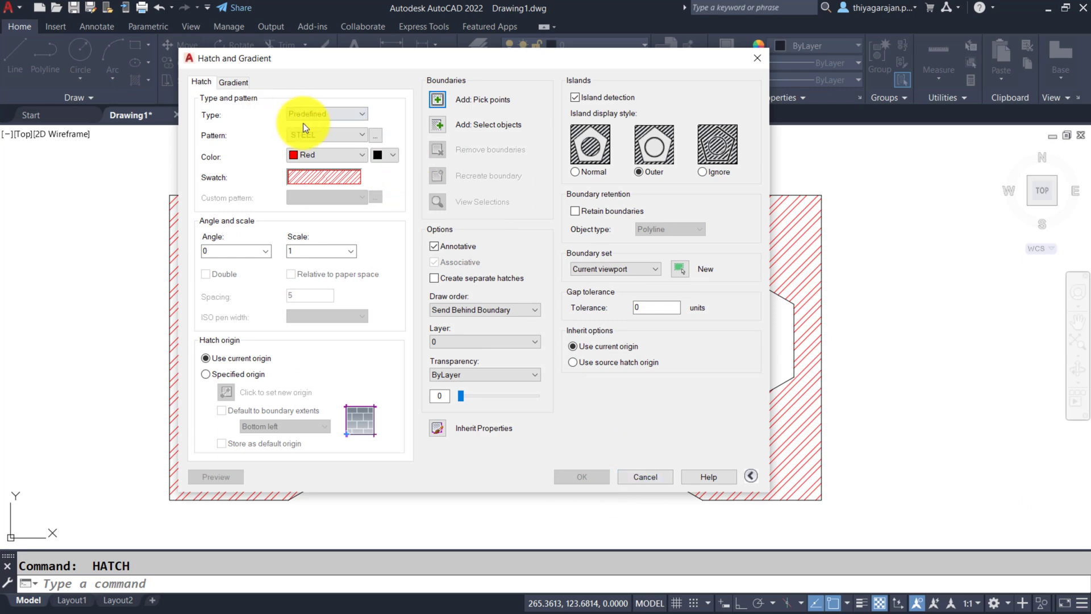
- Hatch the inside of the ellipse with the red predefined AR-CONC pattern at scale 0.01
click(373, 137)
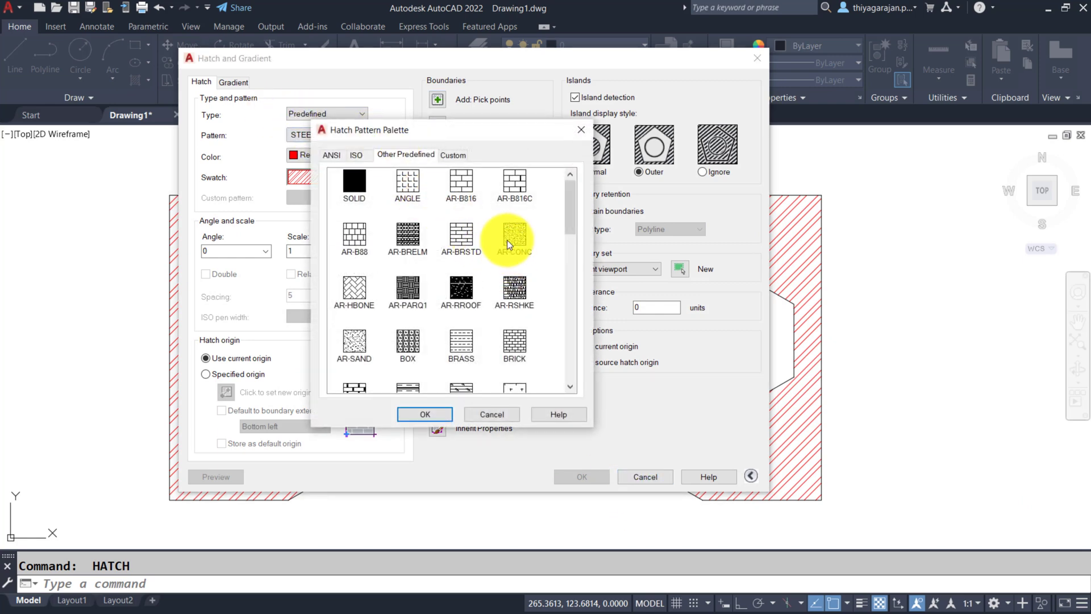
click(436, 413)
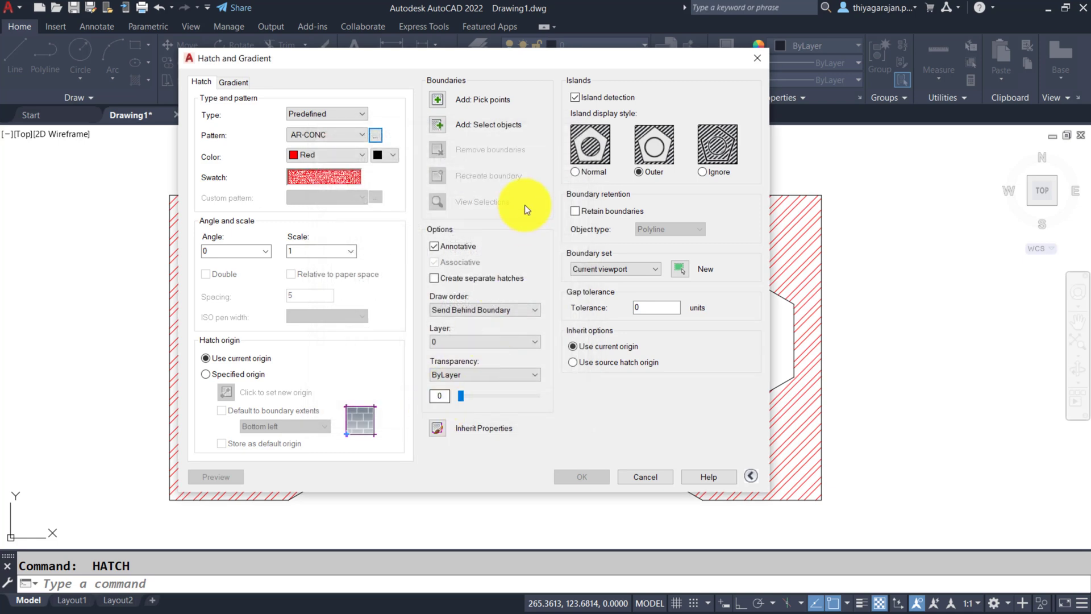
click(437, 100)
click(250, 318)
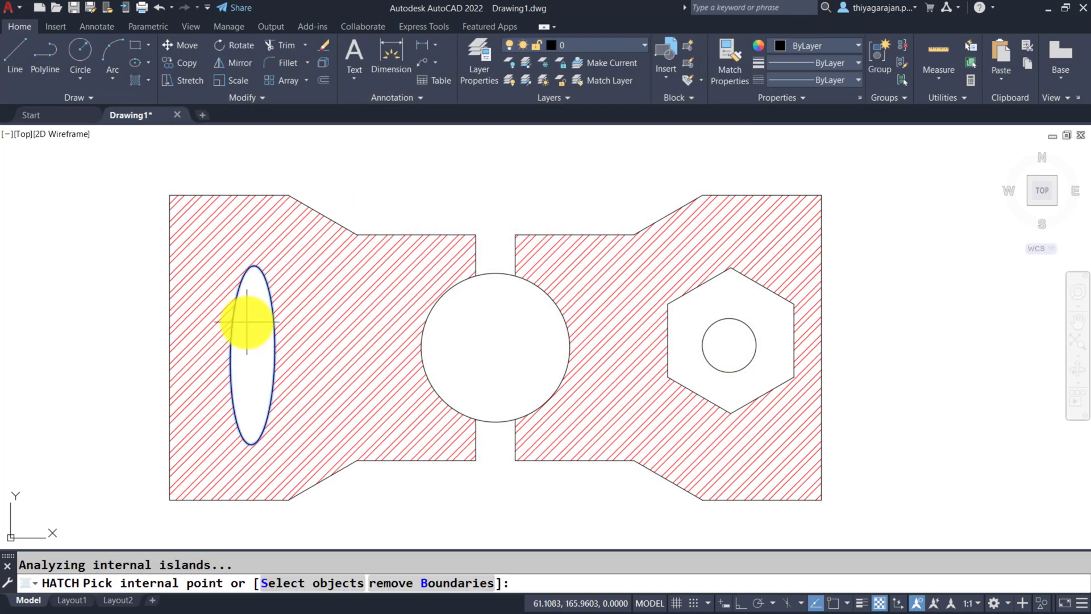
key(Return)
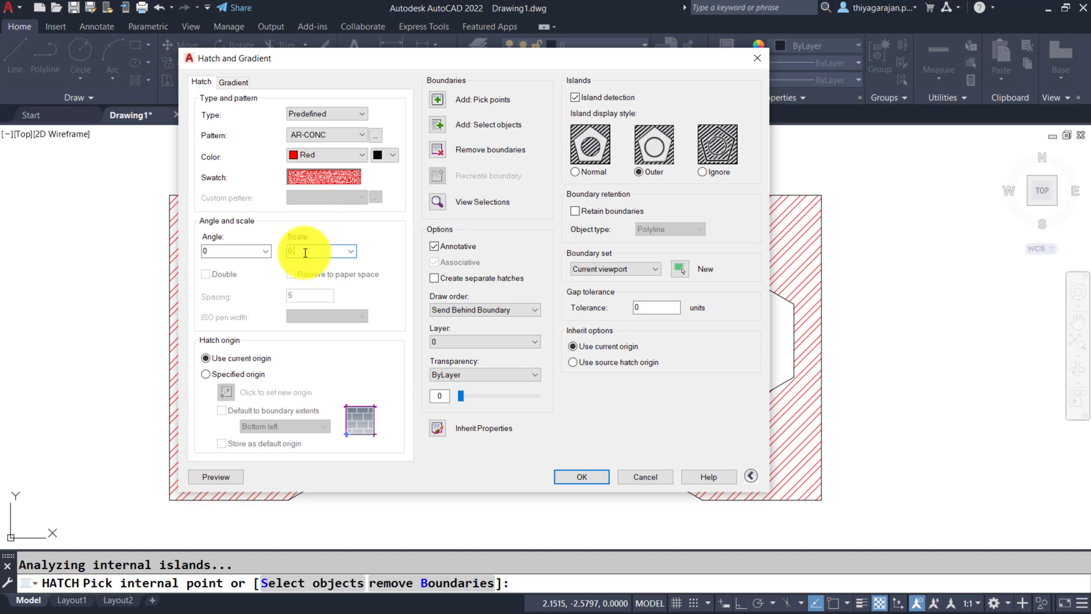
key(Return)
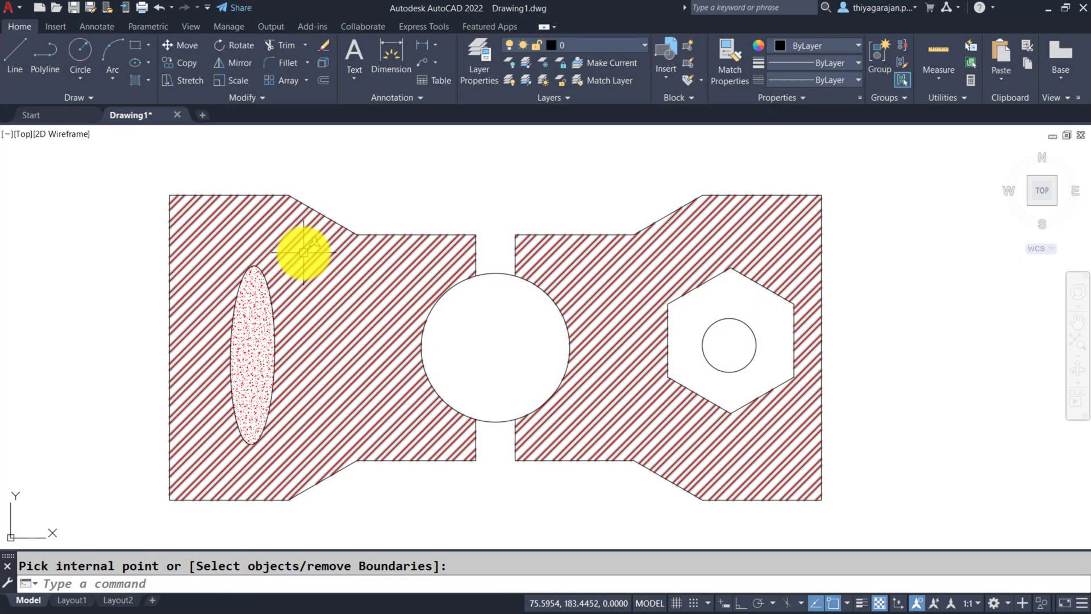
key(Return)
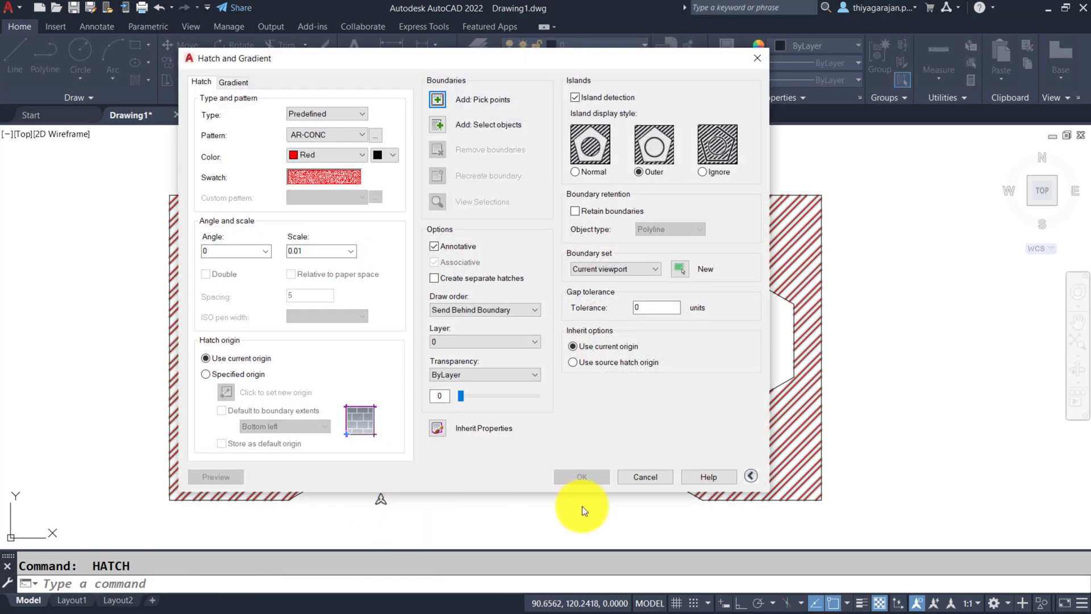
click(645, 476)
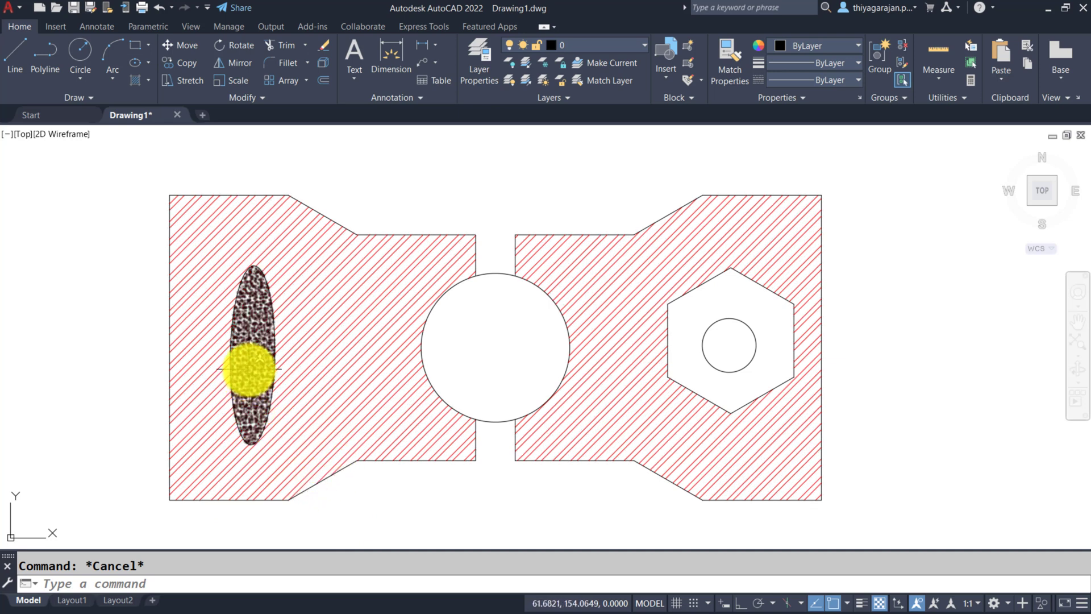
- Set the scale of the ellipse's AR-CONC hatch to 0.05
click(248, 368)
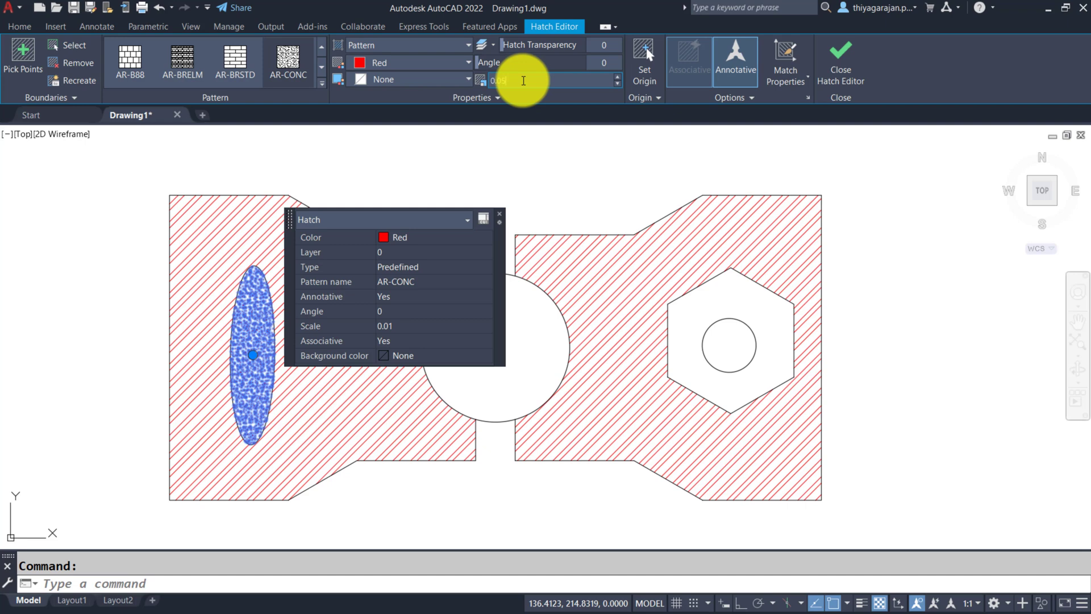
key(Return)
key(Escape)
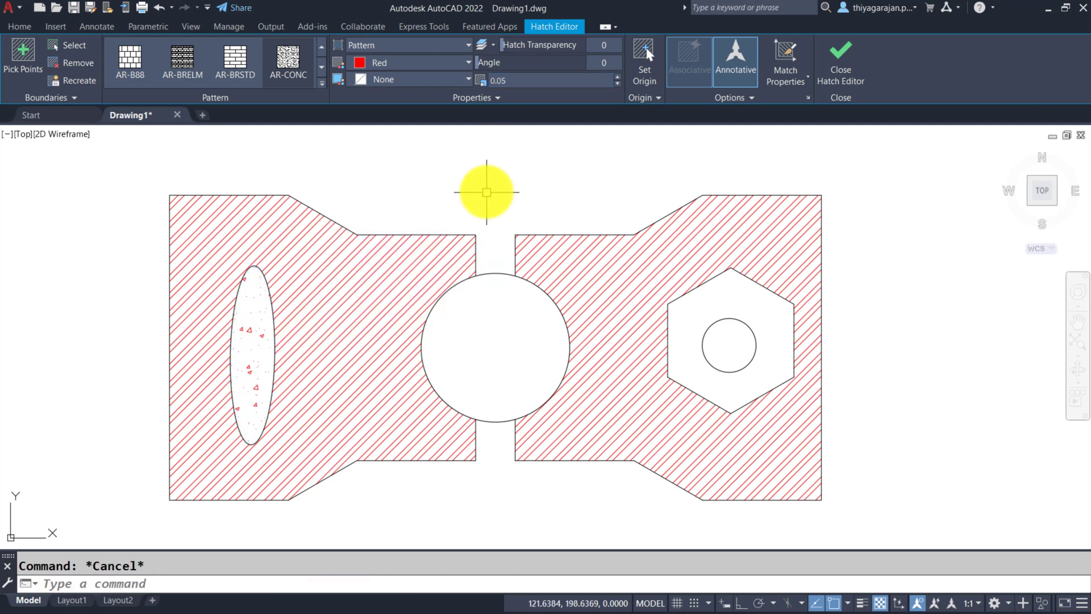
- Hatch the small circle inside the hexagon with the red predefined GRASS pattern, previewing it before applying
text(bh)
key(Return)
click(267, 173)
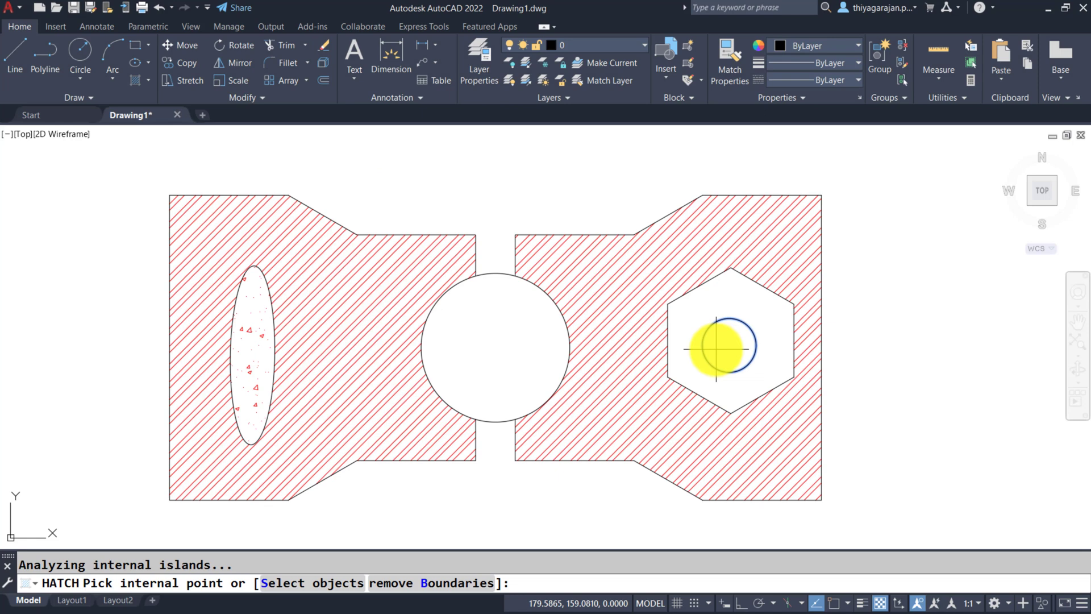
key(Return)
click(216, 475)
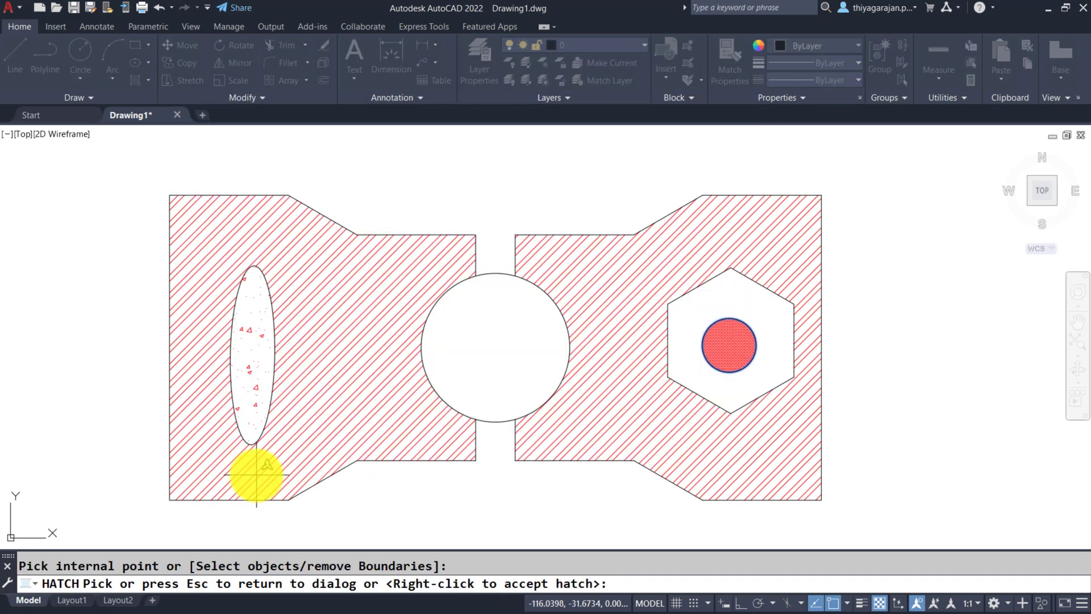
key(Escape)
click(581, 475)
- Adjust the scale of the small circle's GRASS hatch, trying 1 first and settling on 0.1
click(743, 336)
click(546, 81)
text(1)
key(Return)
click(506, 82)
text(0.5)
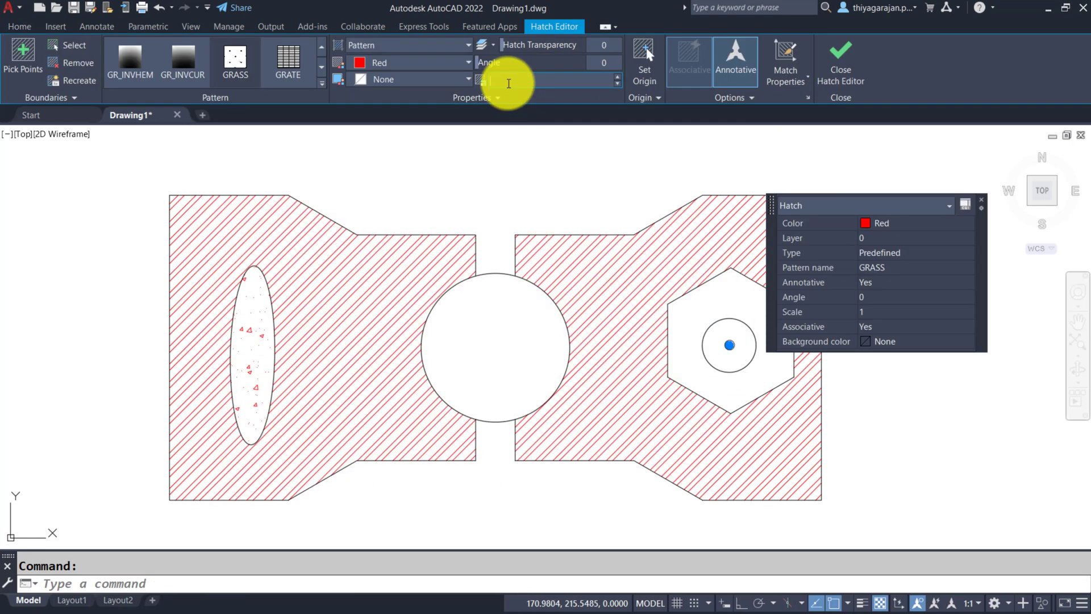
key(Return)
key(Escape)
click(718, 339)
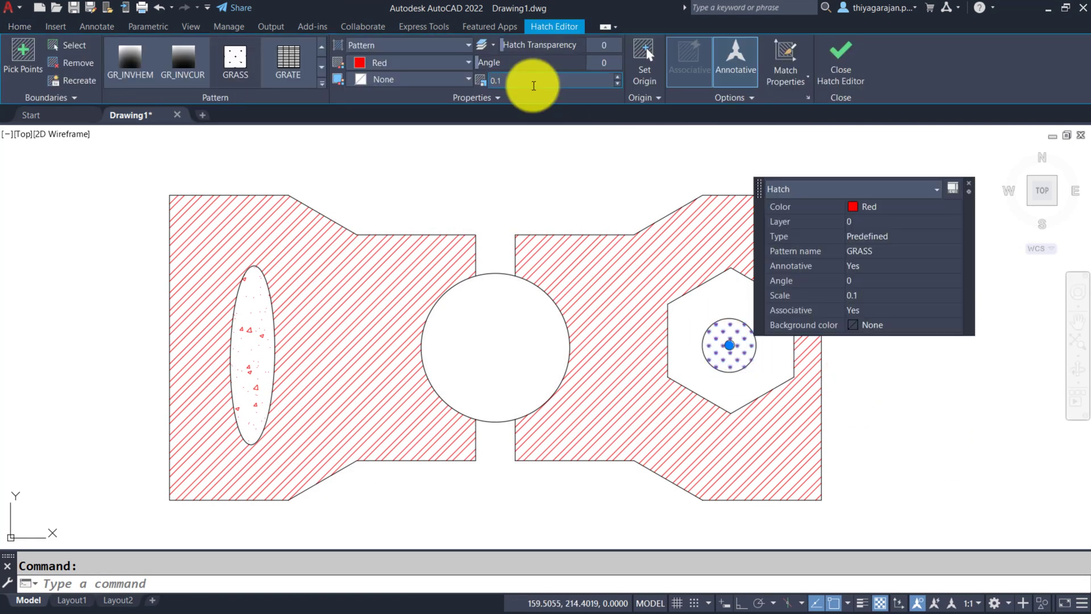
- Fill the large central circle with a centered two-color gradient from red edges to a yellow middle at angle 0
click(350, 130)
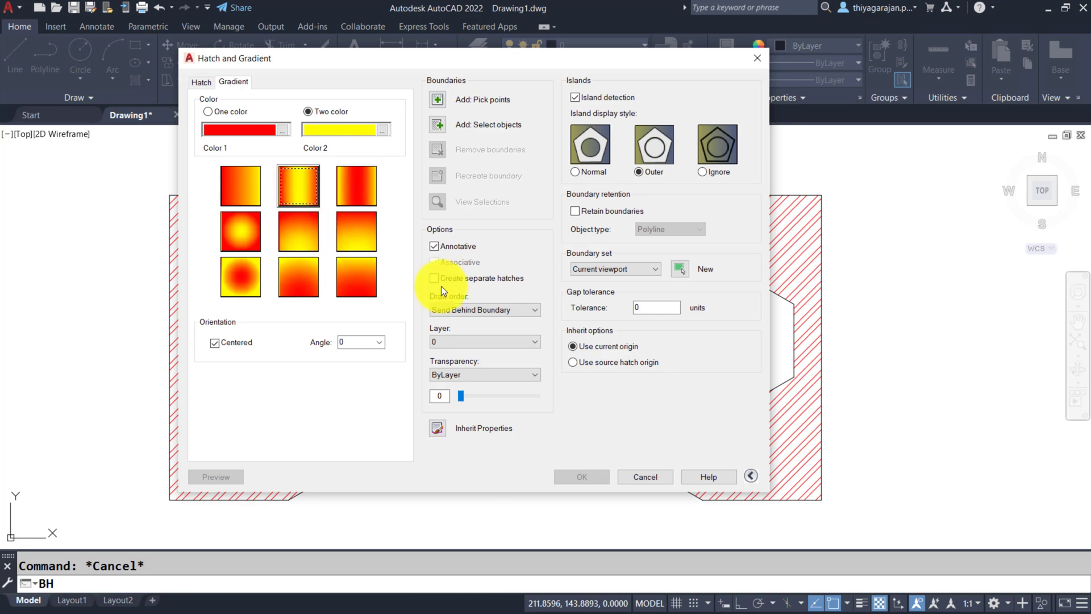
click(438, 100)
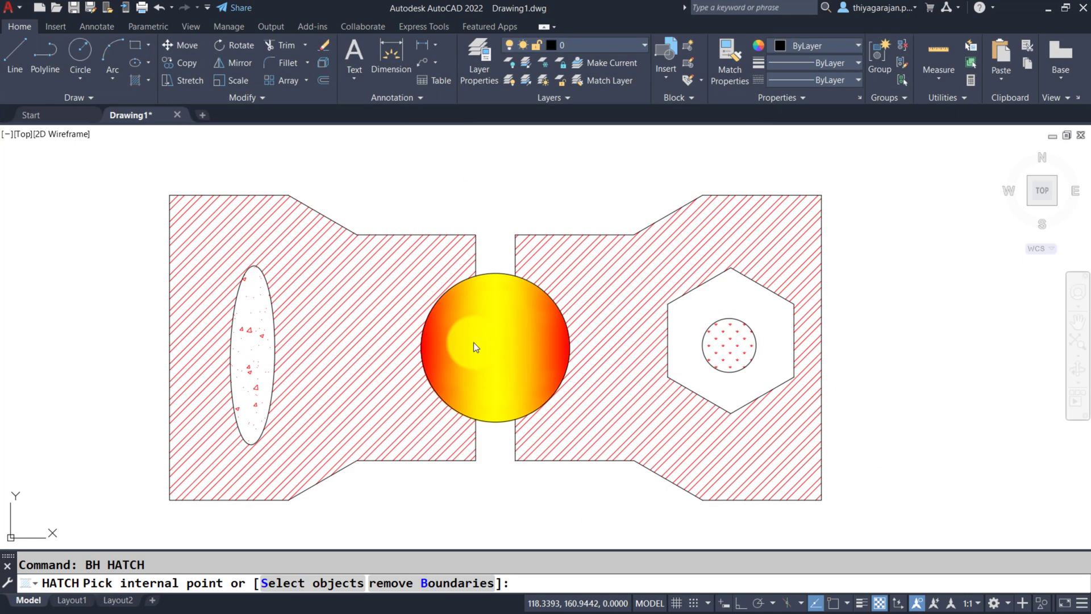
click(473, 345)
key(Return)
click(562, 481)
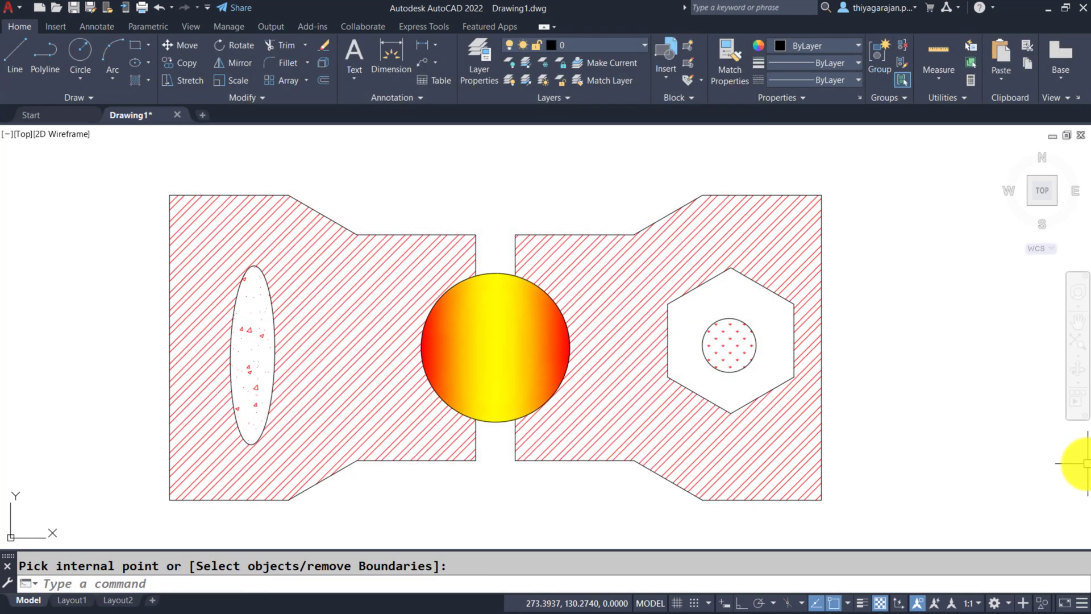